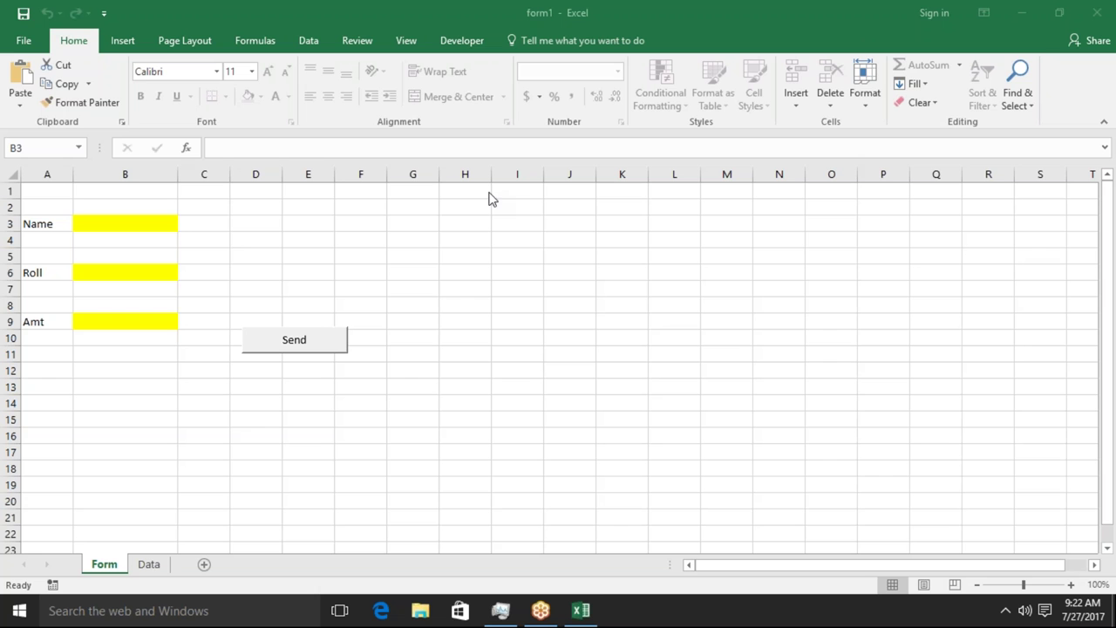
Inspect the ID line of Module1's rr_1 macro, then return to the workbook's Data sheet.
{"action": "left_click", "coordinate": [466, 48]}
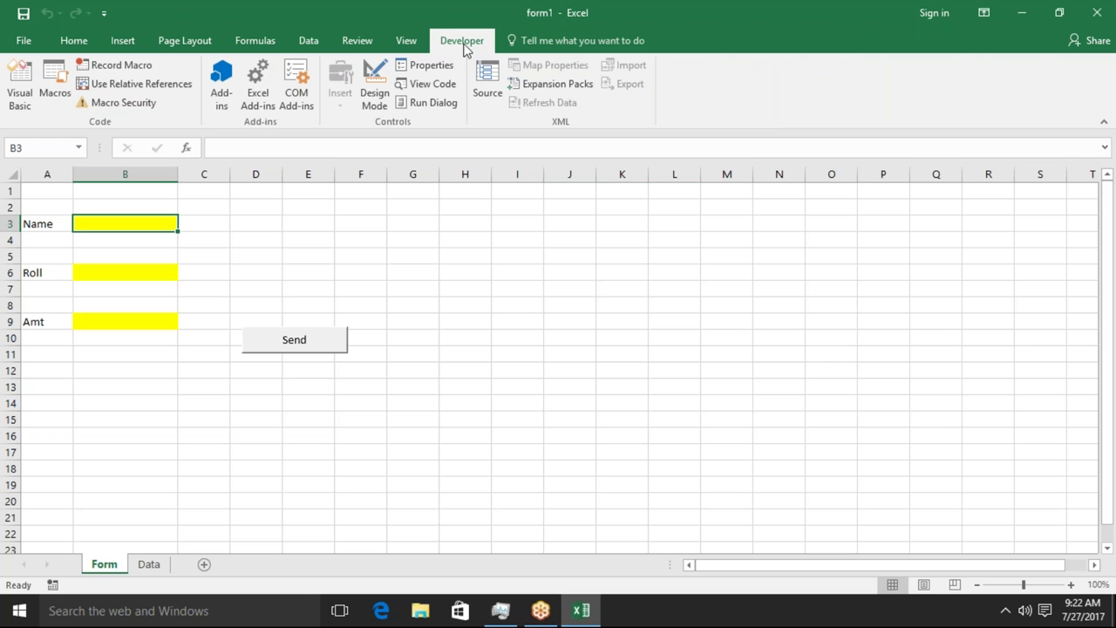
{"action": "left_click", "coordinate": [19, 83]}
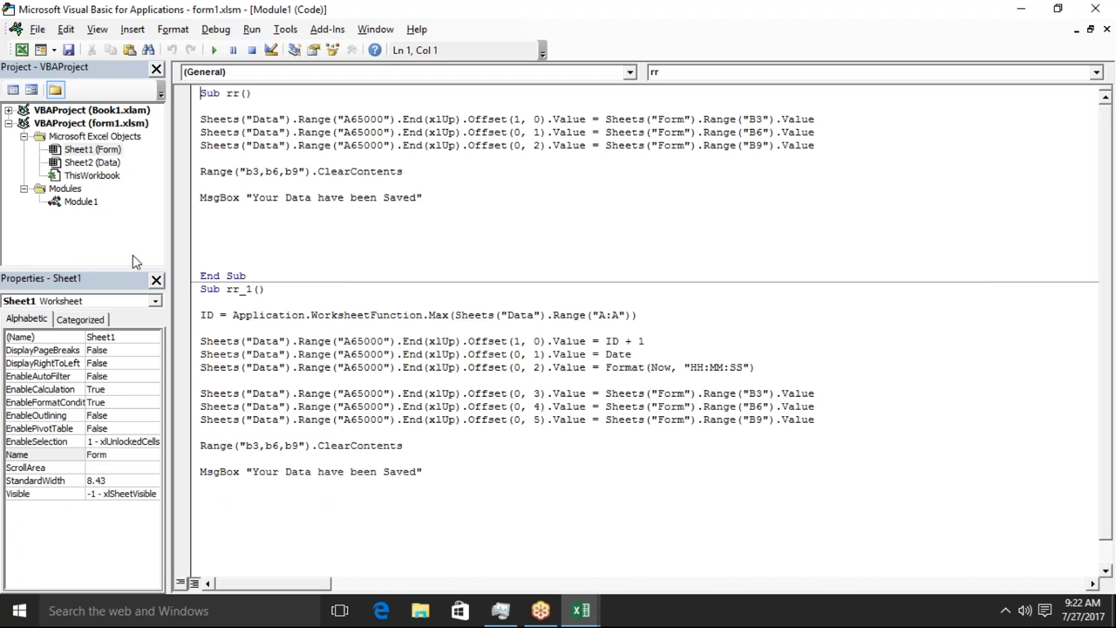
{"action": "double_click", "coordinate": [206, 315]}
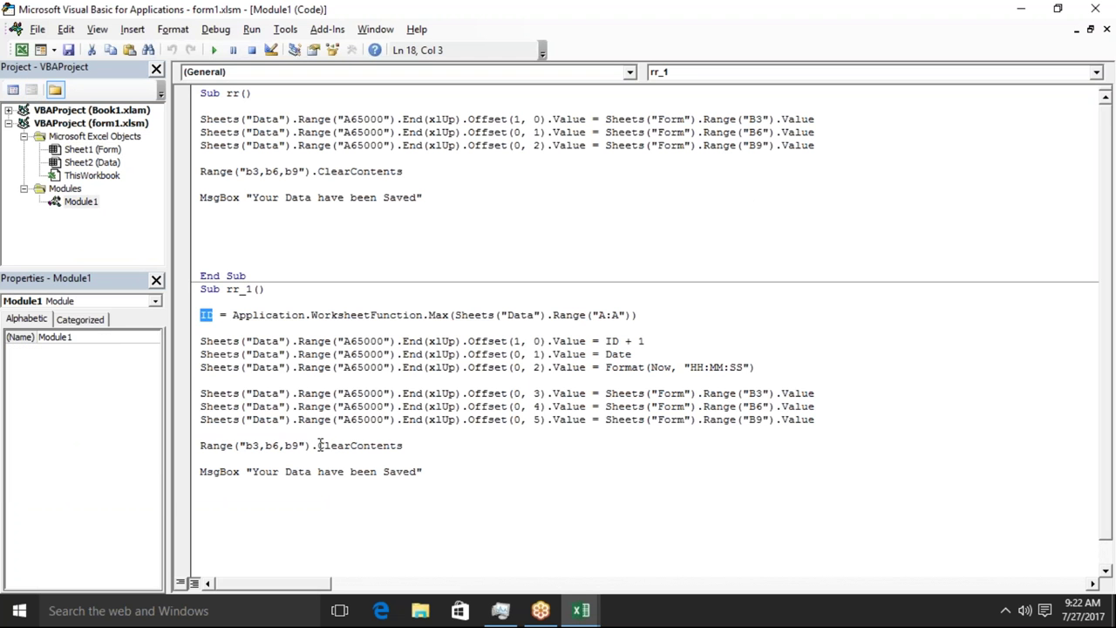
{"action": "key", "text": "alt+F11"}
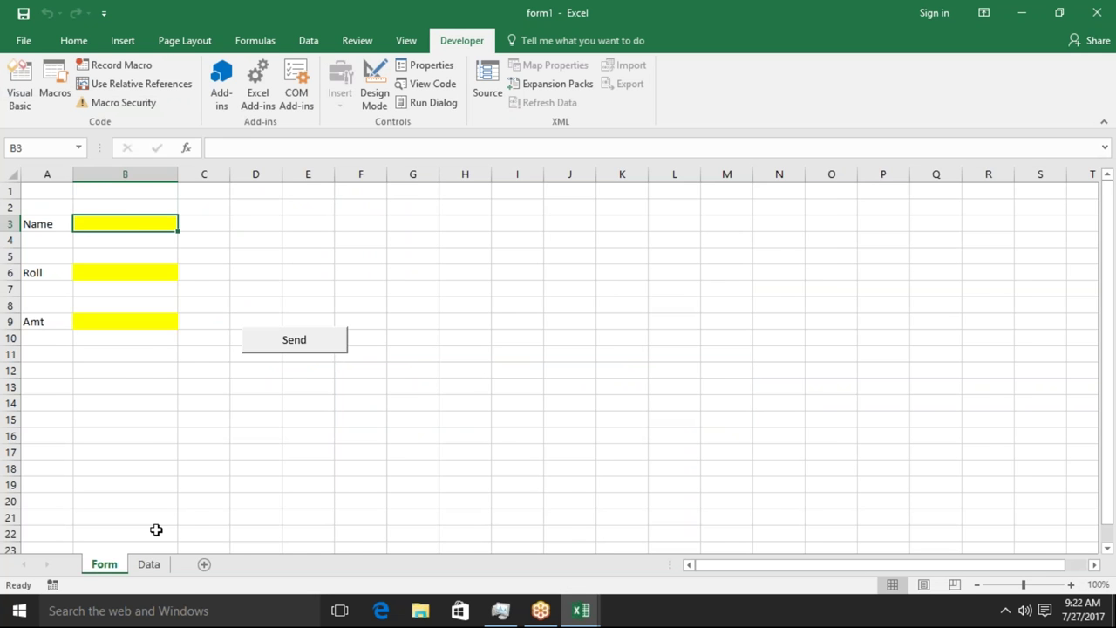
{"action": "left_click", "coordinate": [156, 575]}
Check the Data headers Sr, Date, Time, Name and the Form's B3, B6, B9 input cells.
{"action": "left_click", "coordinate": [62, 192]}
{"action": "left_click", "coordinate": [102, 191]}
{"action": "left_click", "coordinate": [140, 191]}
{"action": "left_click", "coordinate": [189, 191]}
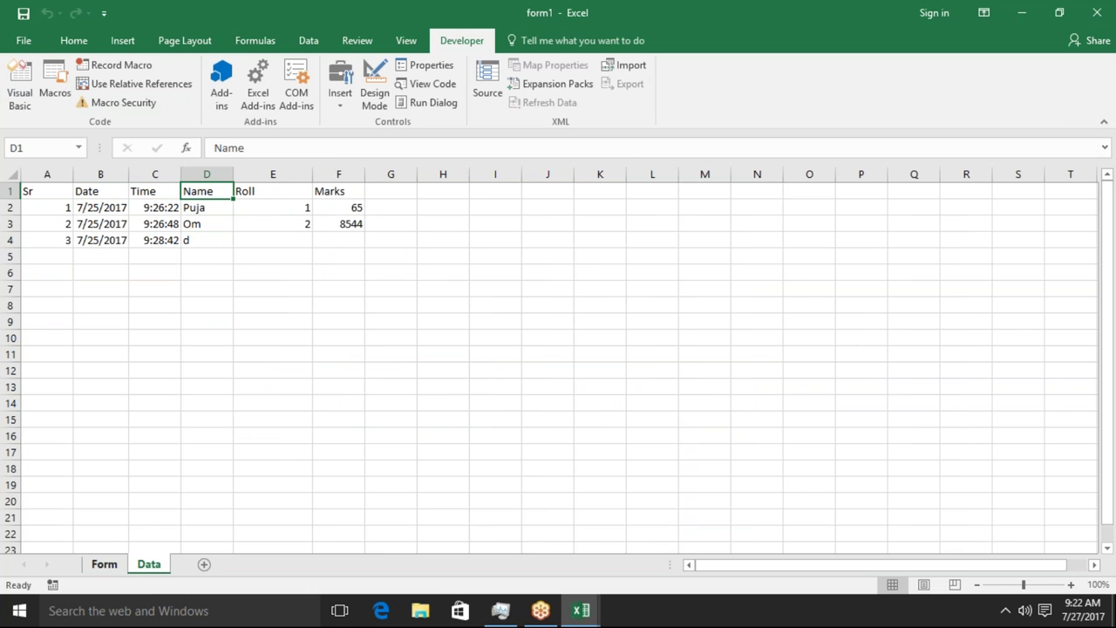
{"action": "left_click", "coordinate": [106, 565]}
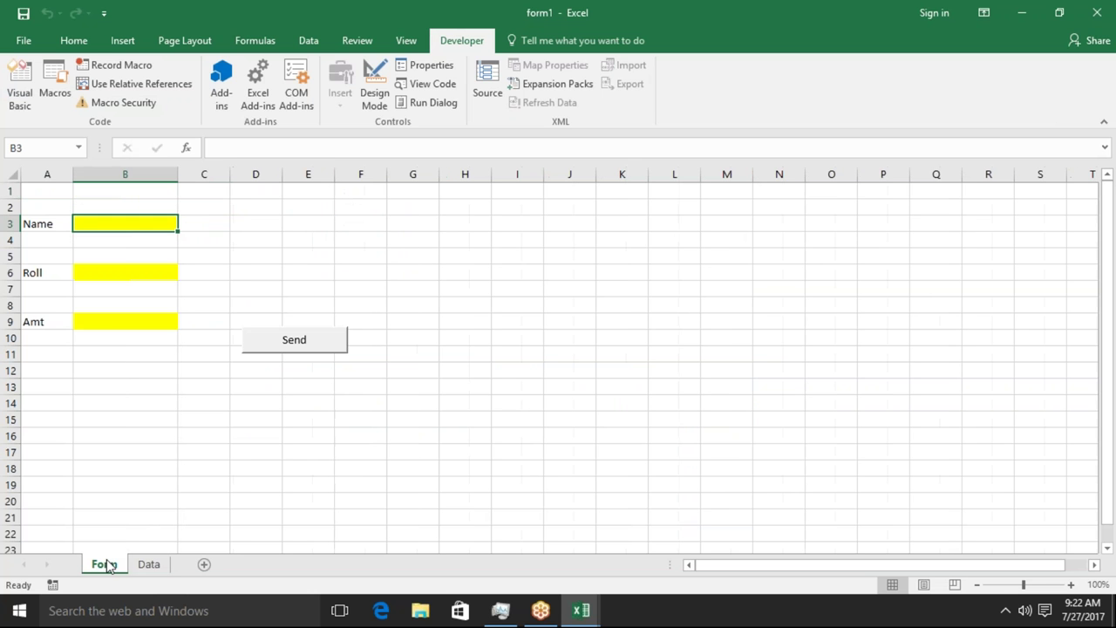
{"action": "left_click", "coordinate": [124, 271]}
{"action": "left_click", "coordinate": [123, 313]}
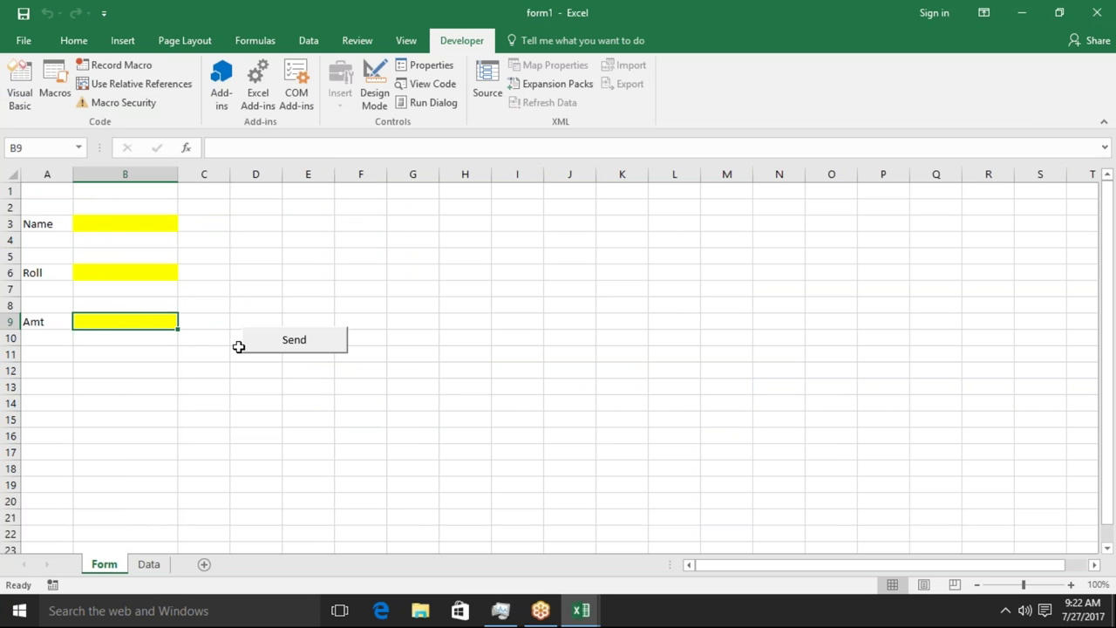
{"action": "left_click", "coordinate": [128, 274]}
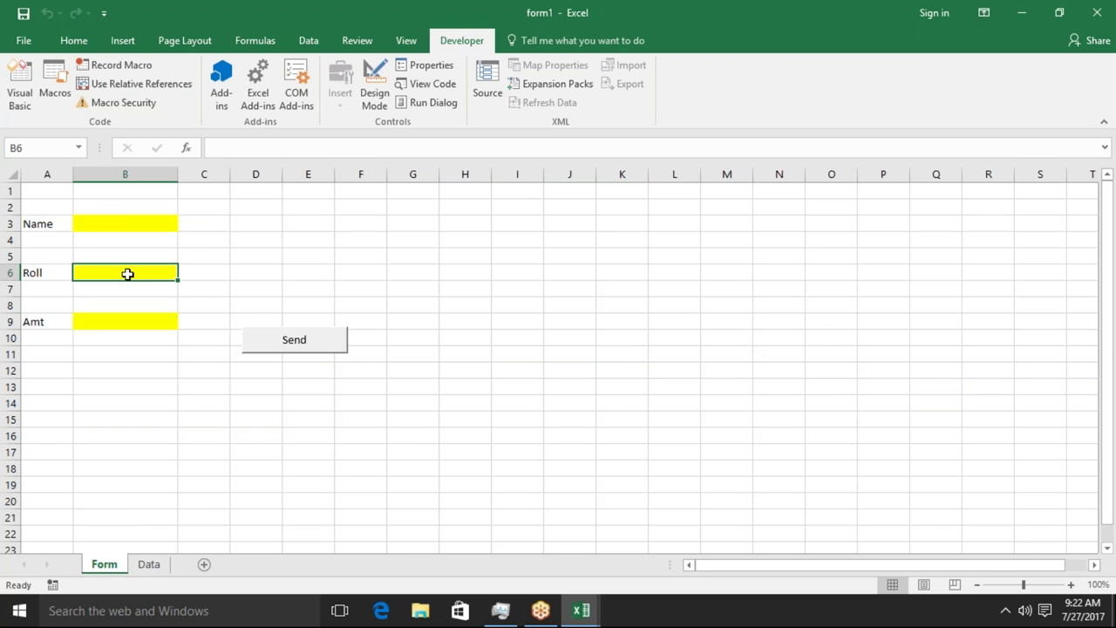
{"action": "left_click", "coordinate": [128, 224]}
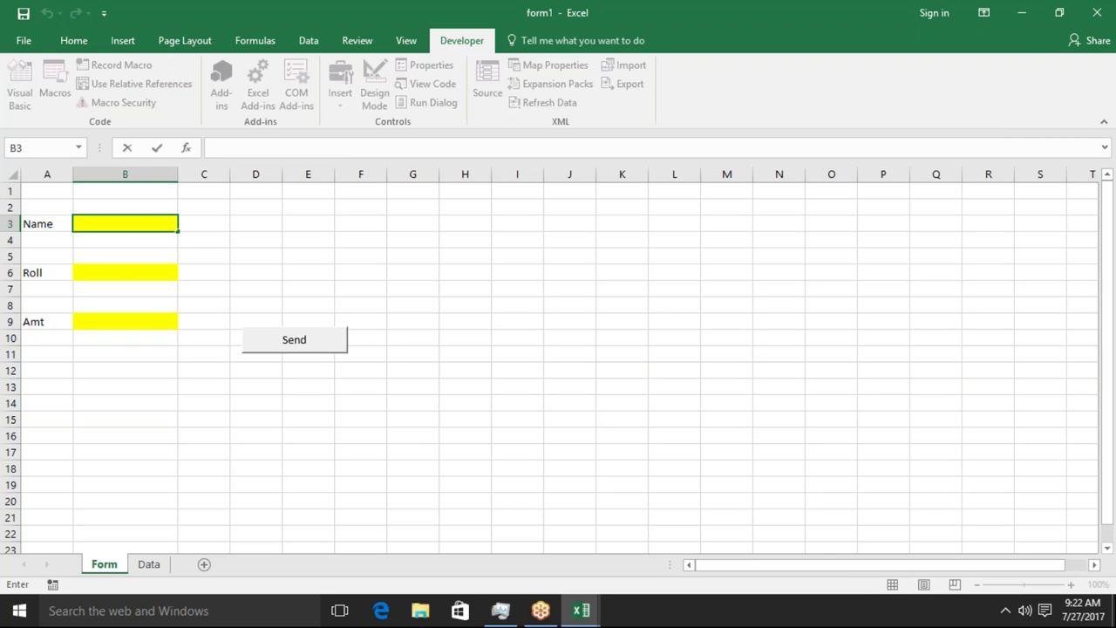
{"action": "left_click", "coordinate": [111, 270]}
{"action": "left_click", "coordinate": [114, 221]}
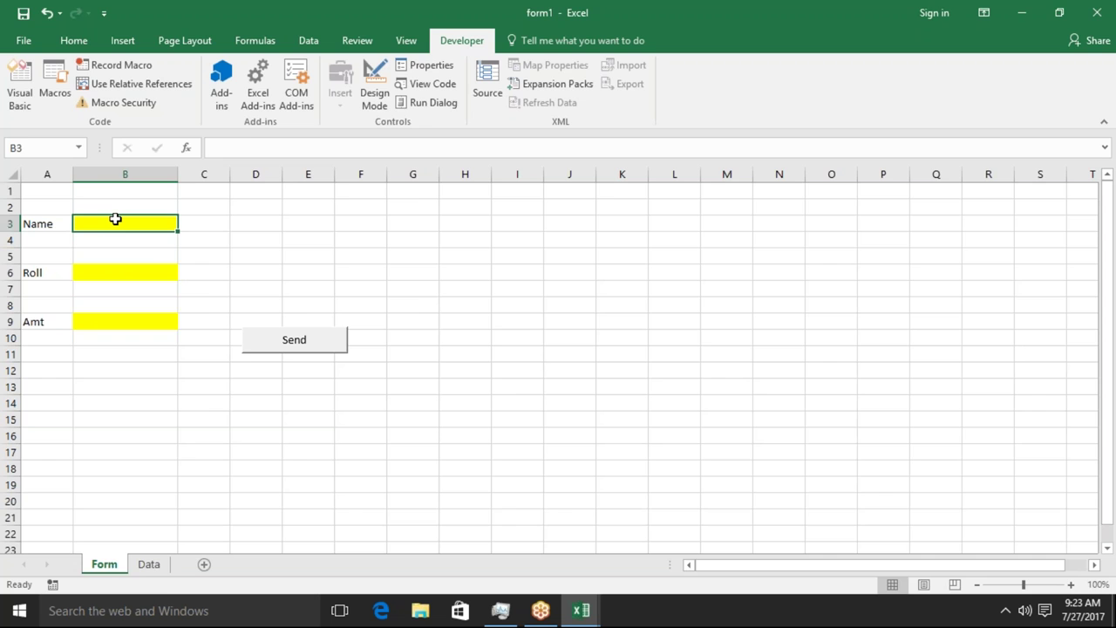
Insert blank lines in rr_1 below the ID = WorksheetFunction.Max line.
{"action": "key", "text": "alt+F11"}
{"action": "left_click", "coordinate": [233, 334]}
{"action": "key", "text": "Return"}
{"action": "key", "text": "Return"}
{"action": "key", "text": "Return"}
{"action": "left_click", "coordinate": [201, 354]}
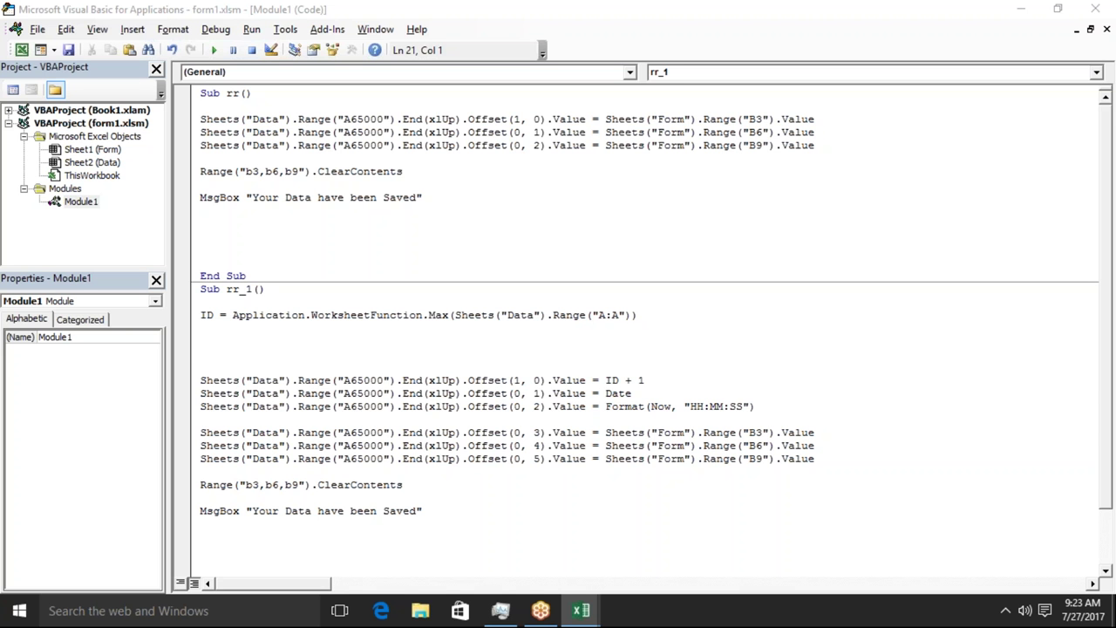
Add the line If Range("B3").Value = 0 Then below rr_1's ID assignment.
{"action": "key", "text": "Return"}
{"action": "type", "text": "if "}
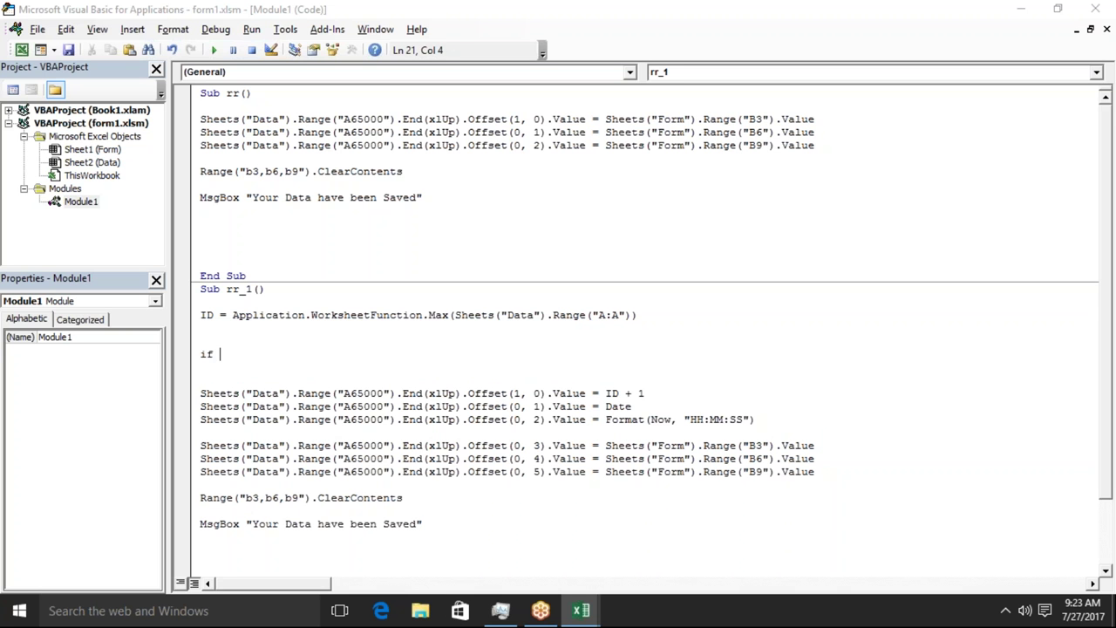
{"action": "type", "text": "range"}
{"action": "key", "text": "alt+F11"}
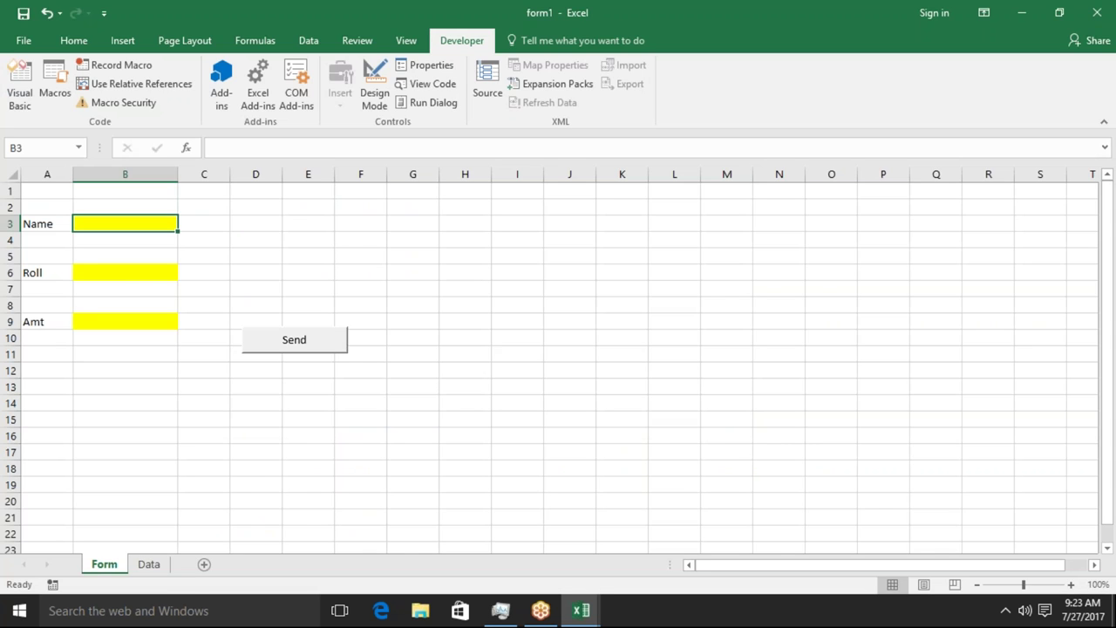
{"action": "key", "text": "alt+F11"}
{"action": "type", "text": "(\"B3\").v"}
{"action": "key", "text": "Tab"}
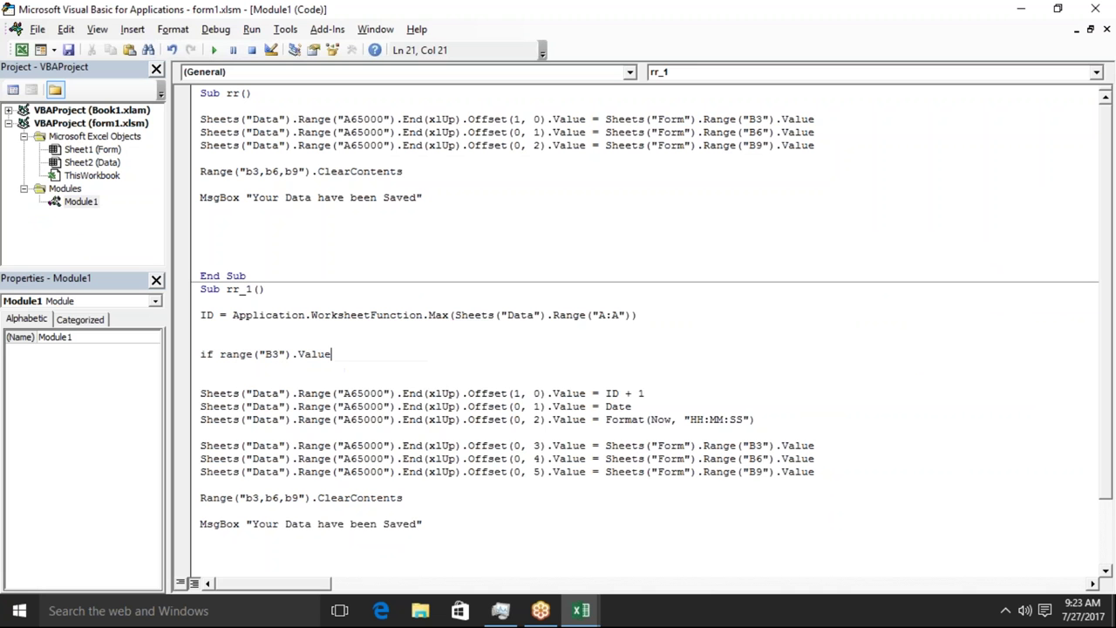
{"action": "type", "text": "=0 then"}
{"action": "key", "text": "Return"}
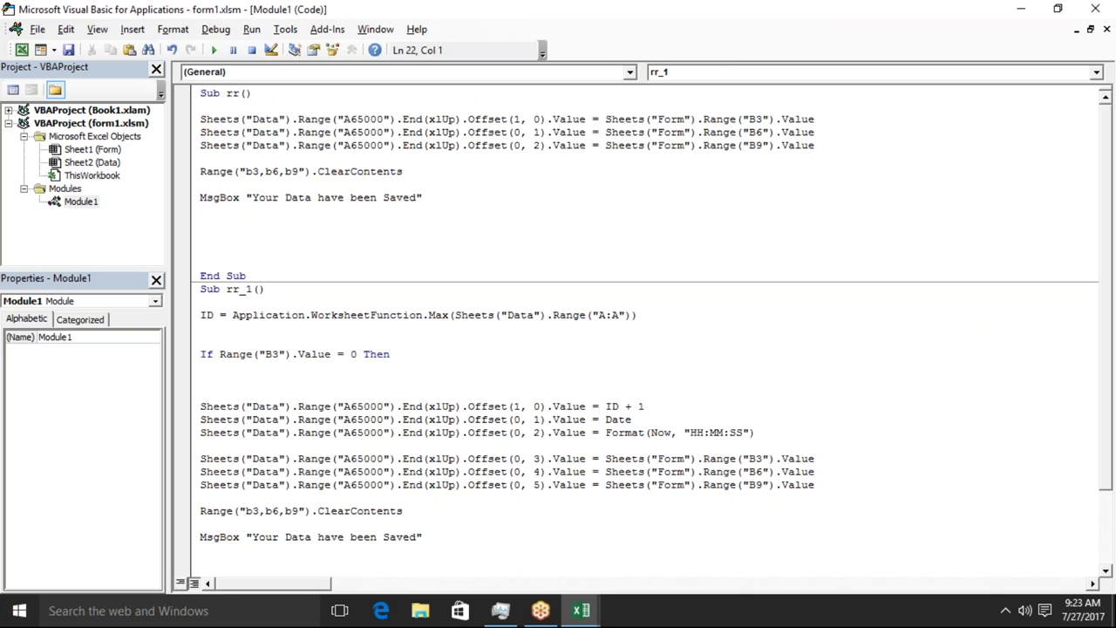
Add MsgBox "Enter your Name" under the If line, correcting the misspelled word.
{"action": "key", "text": "Return"}
{"action": "key", "text": "Up"}
{"action": "type", "text": "m"}
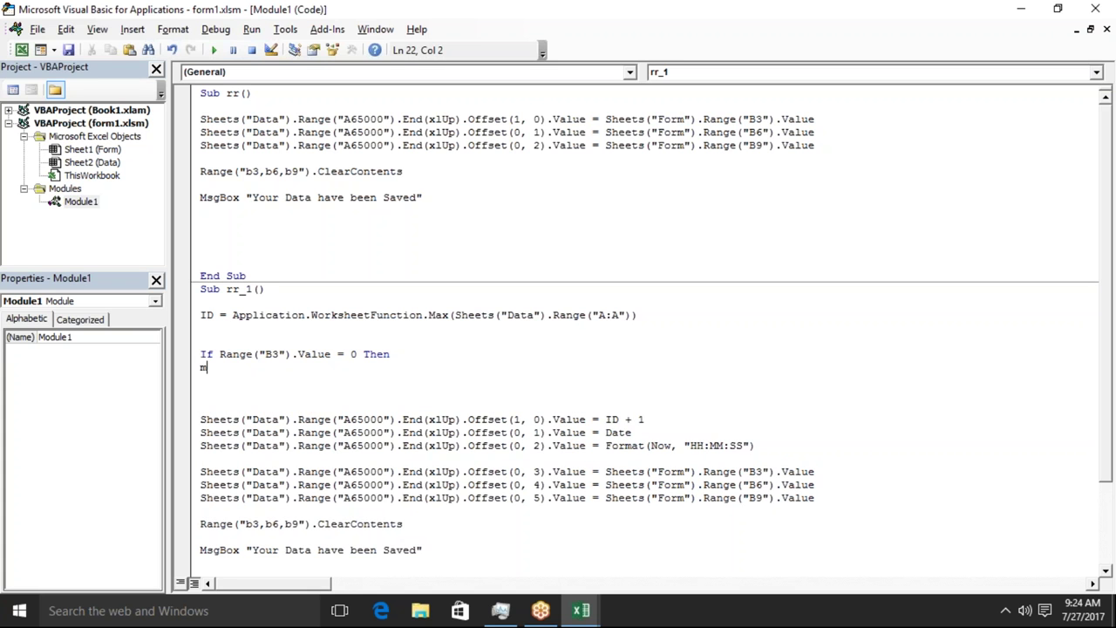
{"action": "type", "text": "sgb"}
{"action": "type", "text": "ox"}
{"action": "type", "text": " \"Enter your"}
{"action": "key", "text": "BackSpace"}
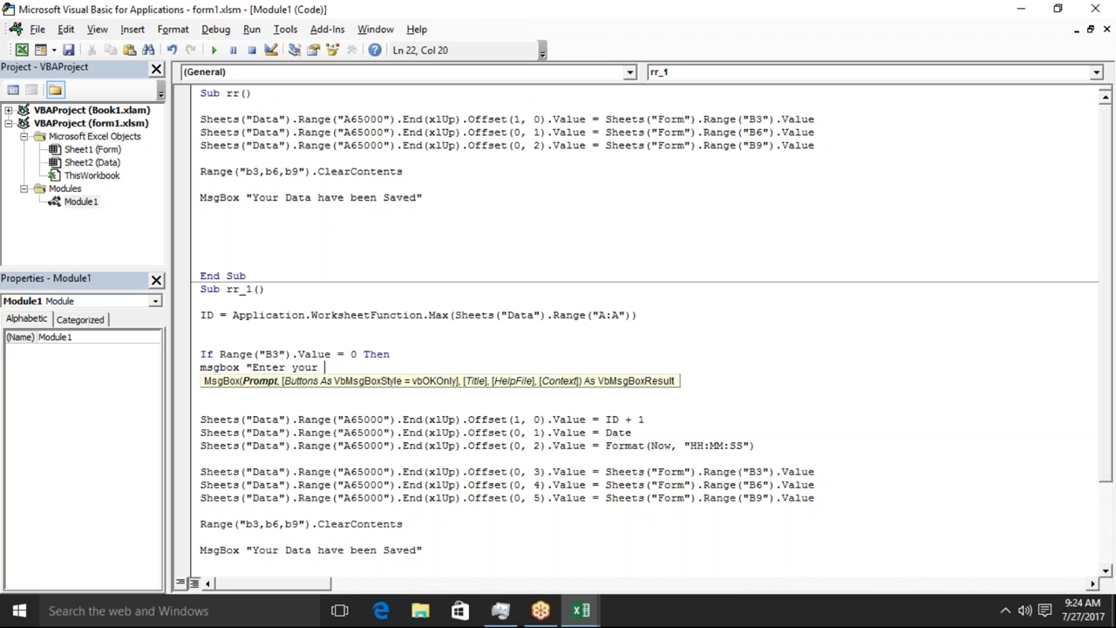
{"action": "key", "text": "BackSpace"}
{"action": "key", "text": "BackSpace"}
{"action": "key", "text": "BackSpace"}
{"action": "type", "text": "youe"}
{"action": "key", "text": "BackSpace"}
{"action": "type", "text": "r Name"}
{"action": "type", "text": "\""}
{"action": "key", "text": "Return"}
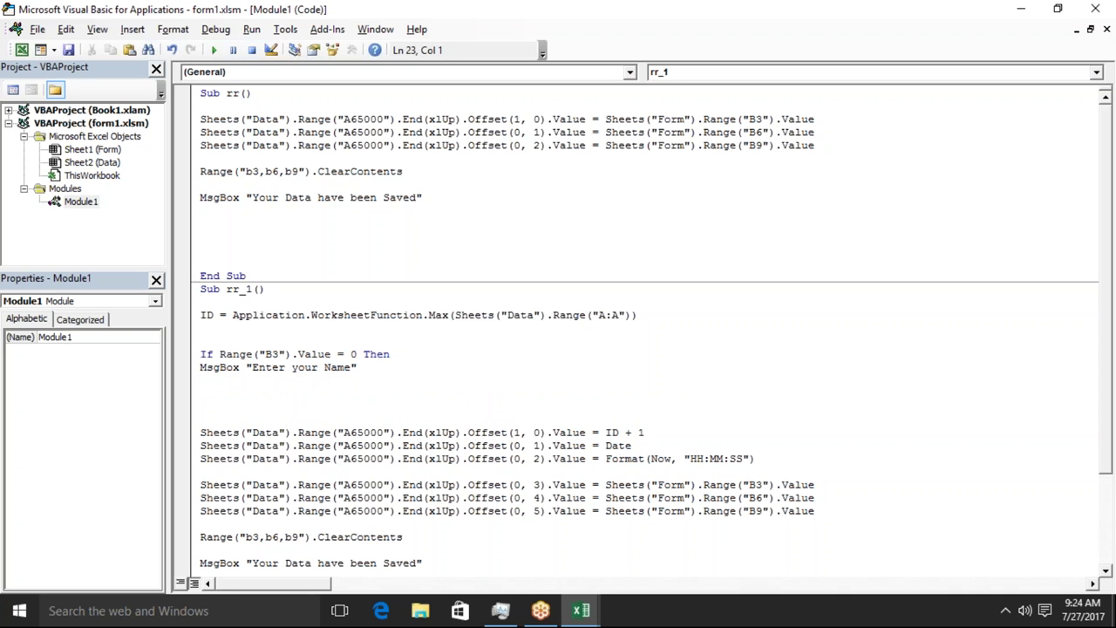
Close the B3 check with Exit Sub and End If lines.
{"action": "type", "text": "exit sub"}
{"action": "key", "text": "Return"}
{"action": "type", "text": "end "}
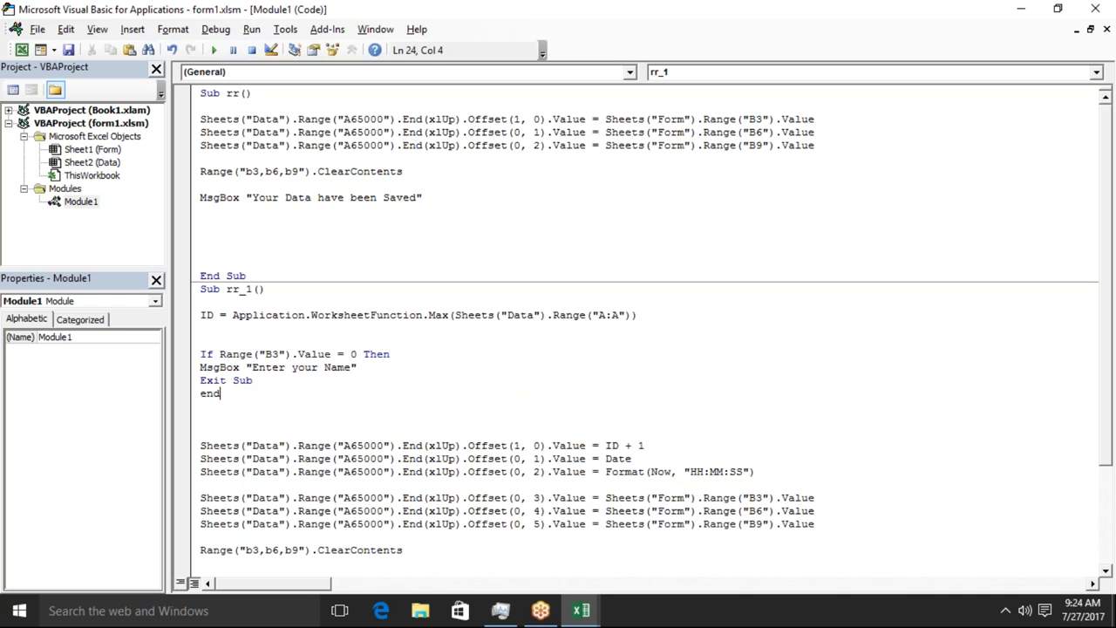
{"action": "type", "text": "if"}
{"action": "key", "text": "Return"}
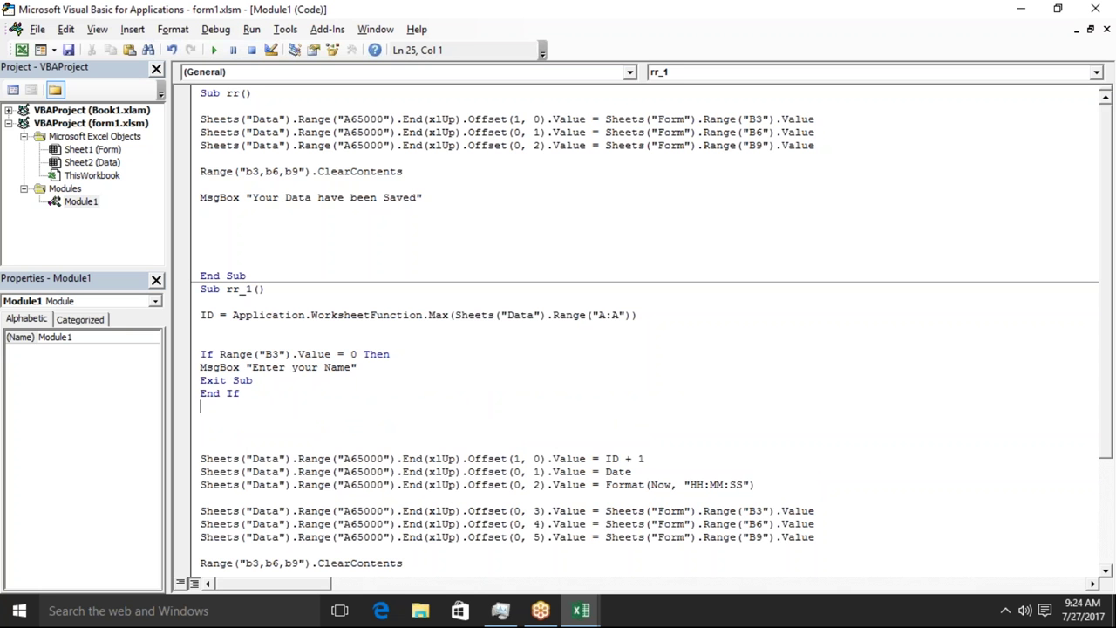
{"action": "double_click", "coordinate": [207, 354]}
Review the new If block's B3 condition, MsgBox and Exit Sub lines.
{"action": "left_click_drag", "start_coordinate": [220, 354], "coordinate": [357, 354]}
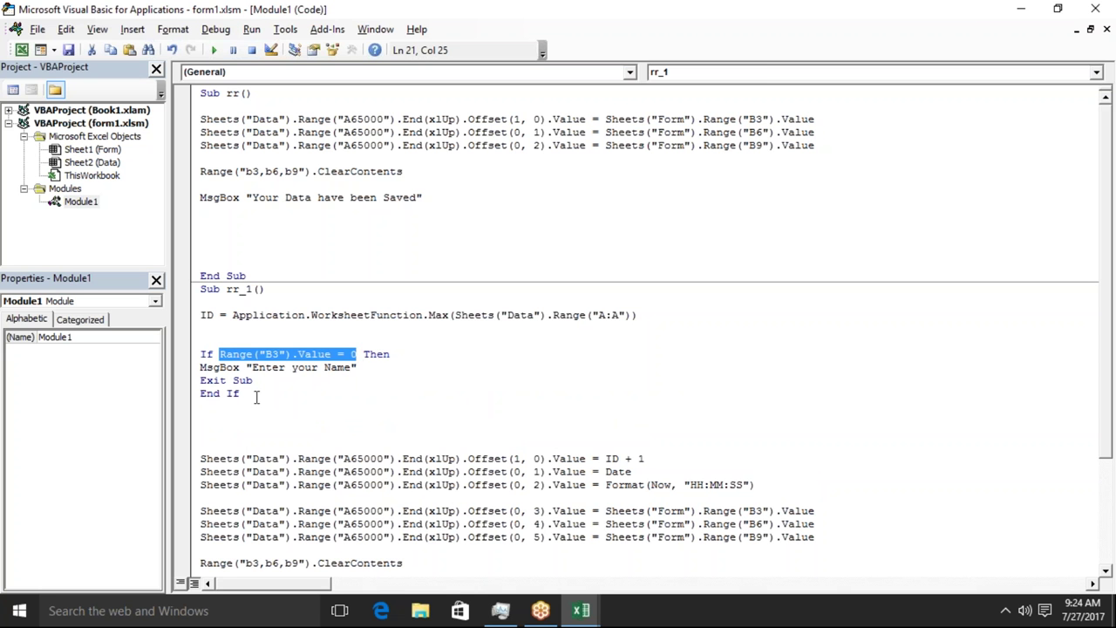
{"action": "left_click_drag", "start_coordinate": [252, 380], "coordinate": [199, 367]}
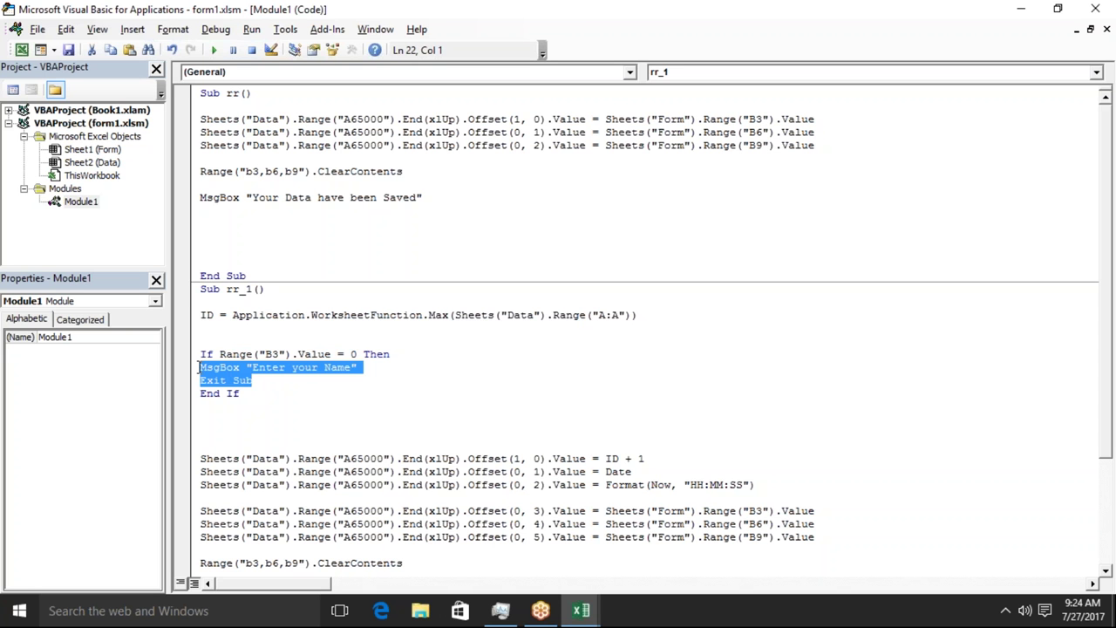
{"action": "left_click", "coordinate": [253, 398]}
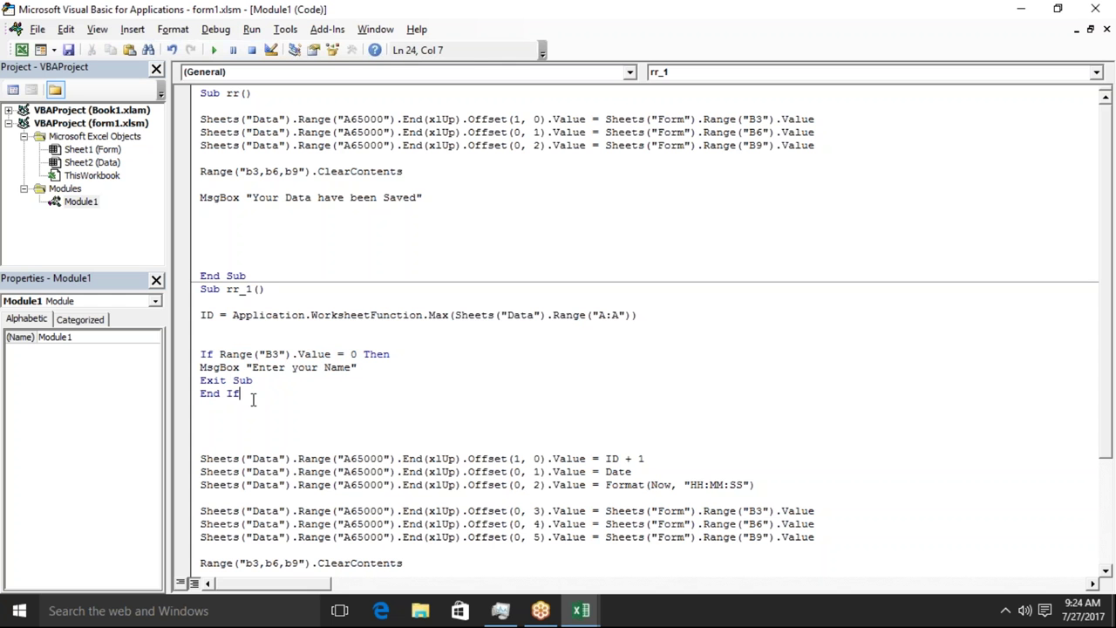
{"action": "double_click", "coordinate": [277, 356]}
{"action": "key", "text": "alt+F11"}
{"action": "key", "text": "alt+F11"}
{"action": "double_click", "coordinate": [220, 368]}
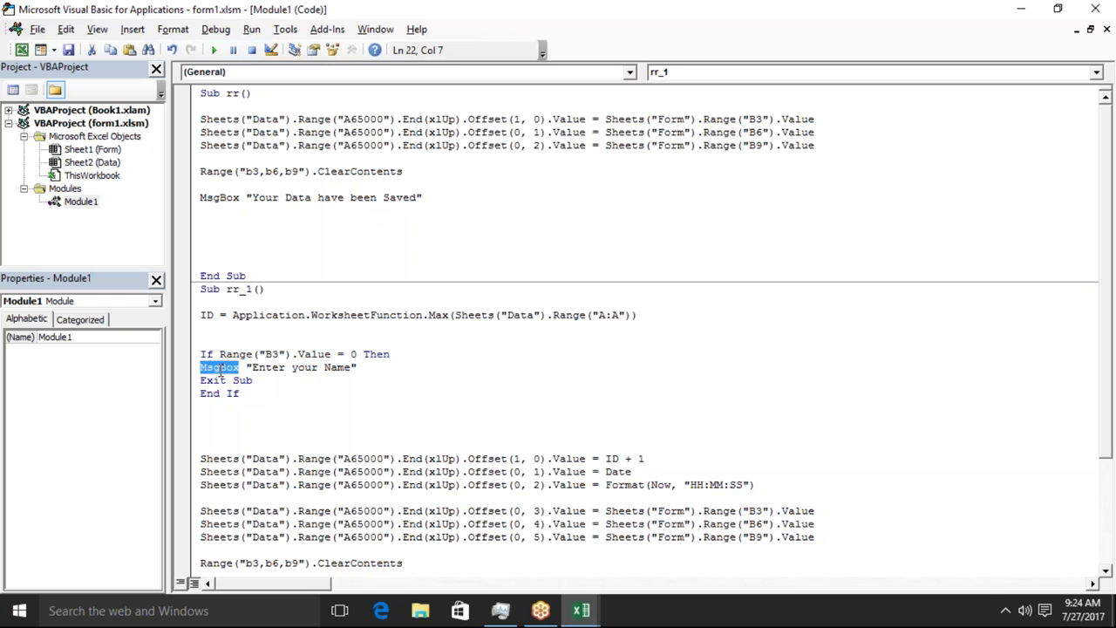
{"action": "double_click", "coordinate": [213, 381]}
{"action": "left_click", "coordinate": [219, 381]}
{"action": "double_click", "coordinate": [212, 381]}
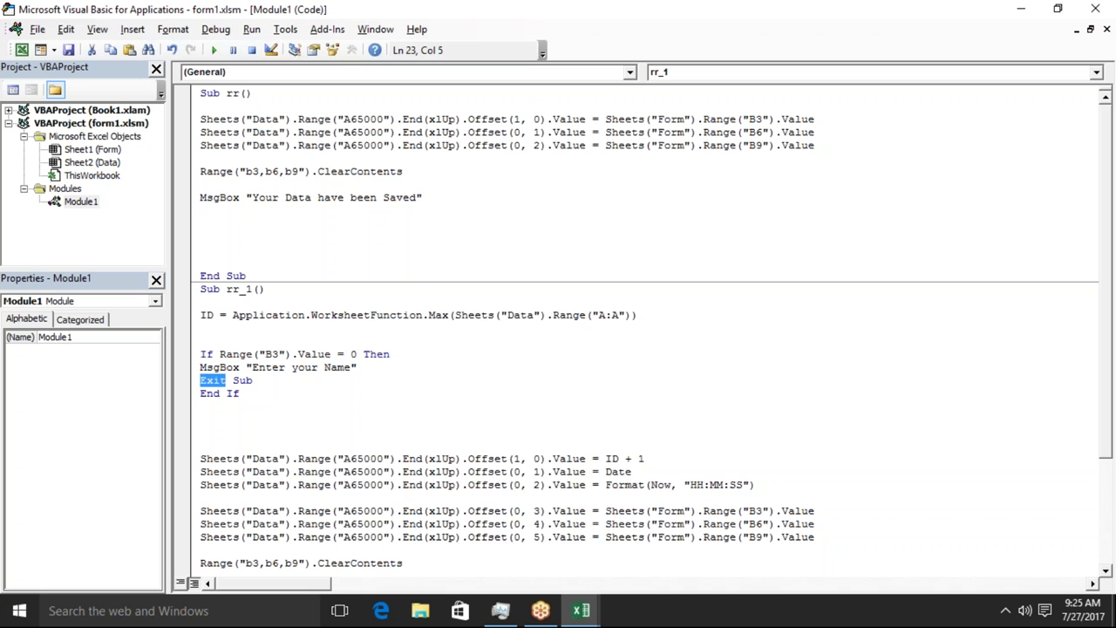
Check Exit Sub sits before the Sheets("Data") saving lines, then run Send on the empty form.
{"action": "left_click_drag", "start_coordinate": [220, 439], "coordinate": [294, 550]}
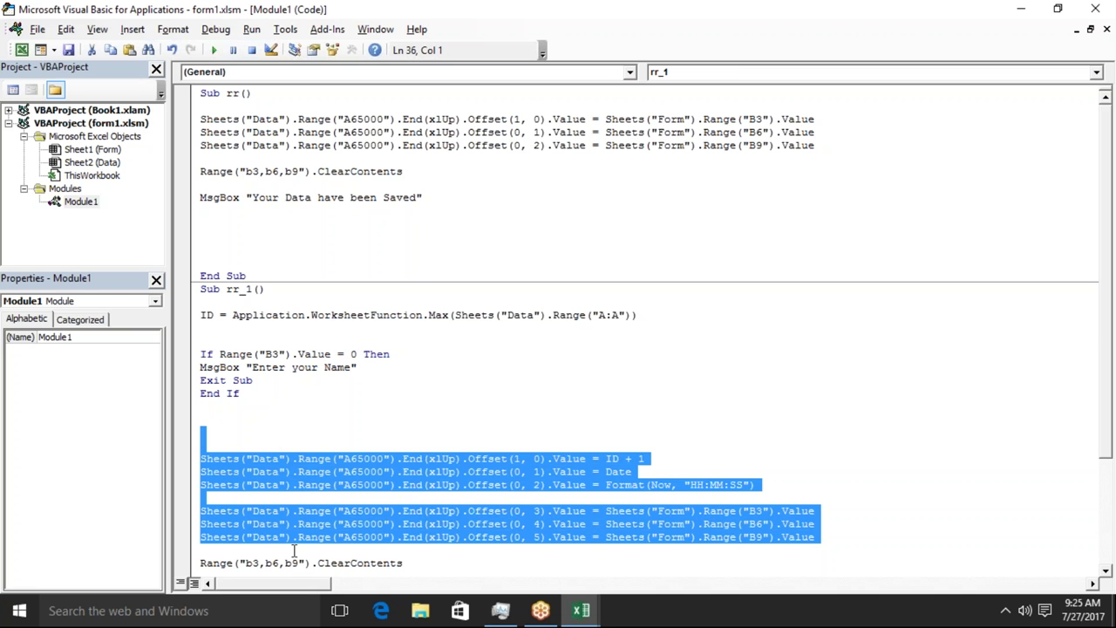
{"action": "double_click", "coordinate": [329, 366]}
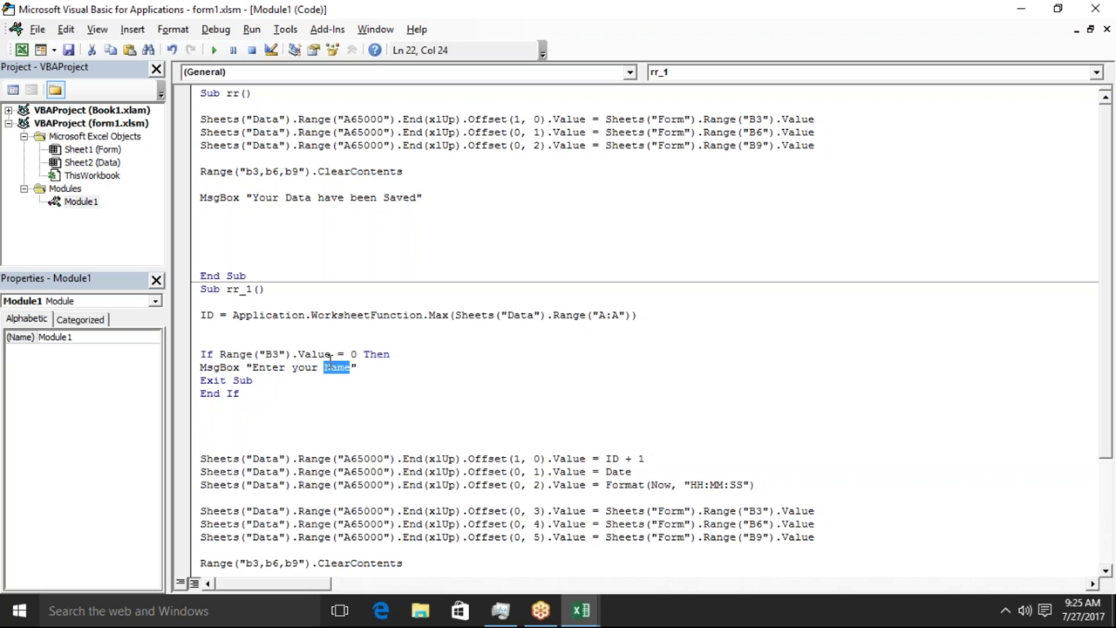
{"action": "left_click", "coordinate": [248, 457]}
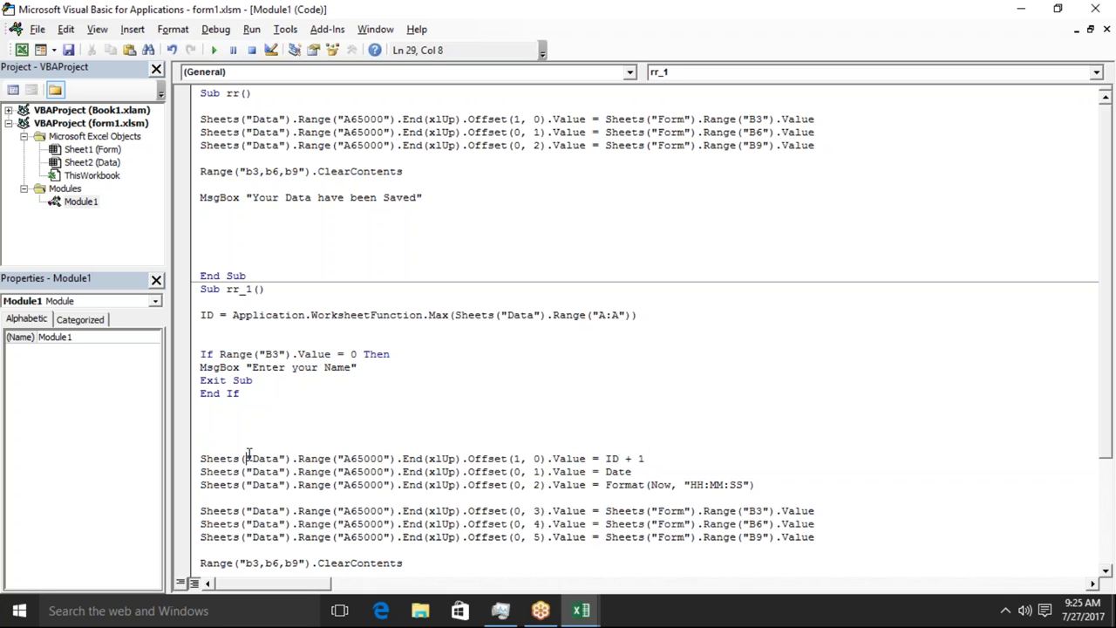
{"action": "left_click", "coordinate": [259, 382]}
{"action": "left_click_drag", "start_coordinate": [259, 382], "coordinate": [192, 386]}
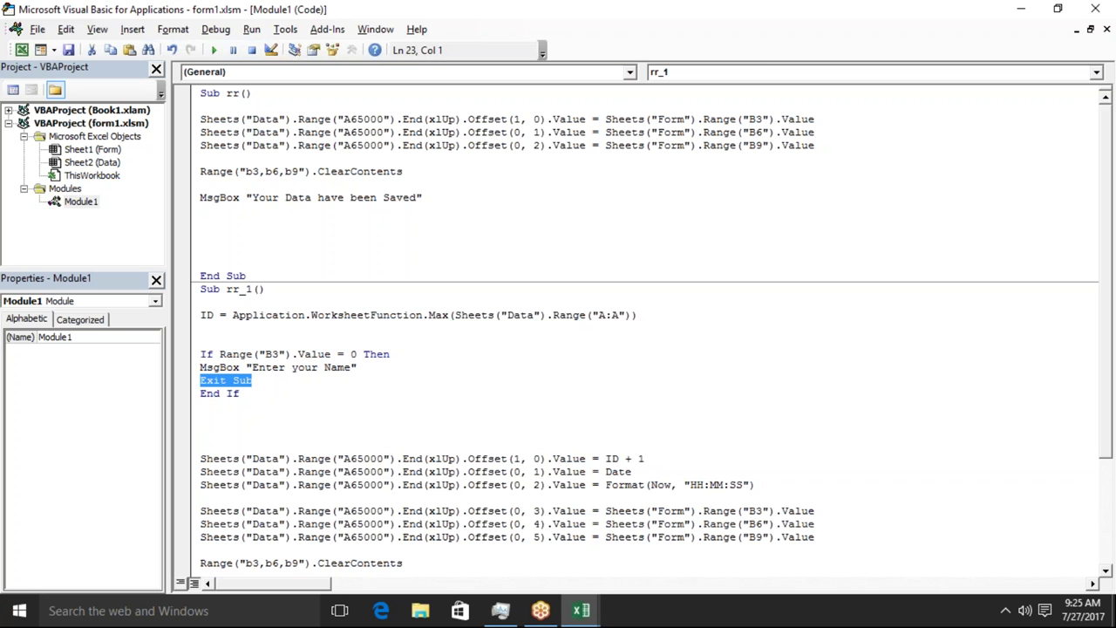
{"action": "key", "text": "alt+F11"}
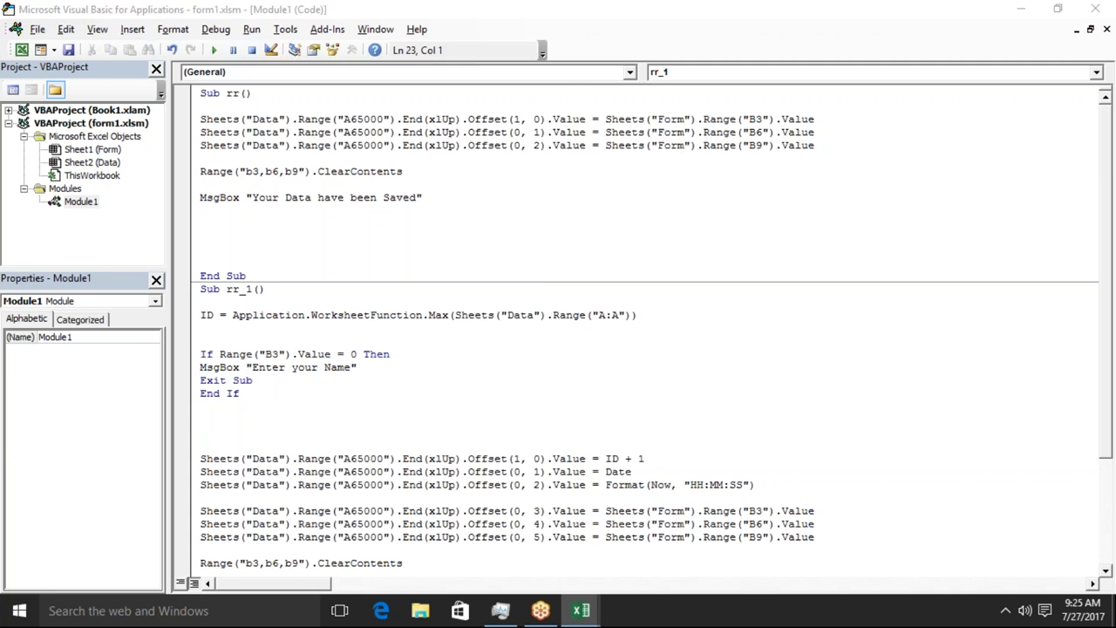
{"action": "left_click", "coordinate": [267, 348]}
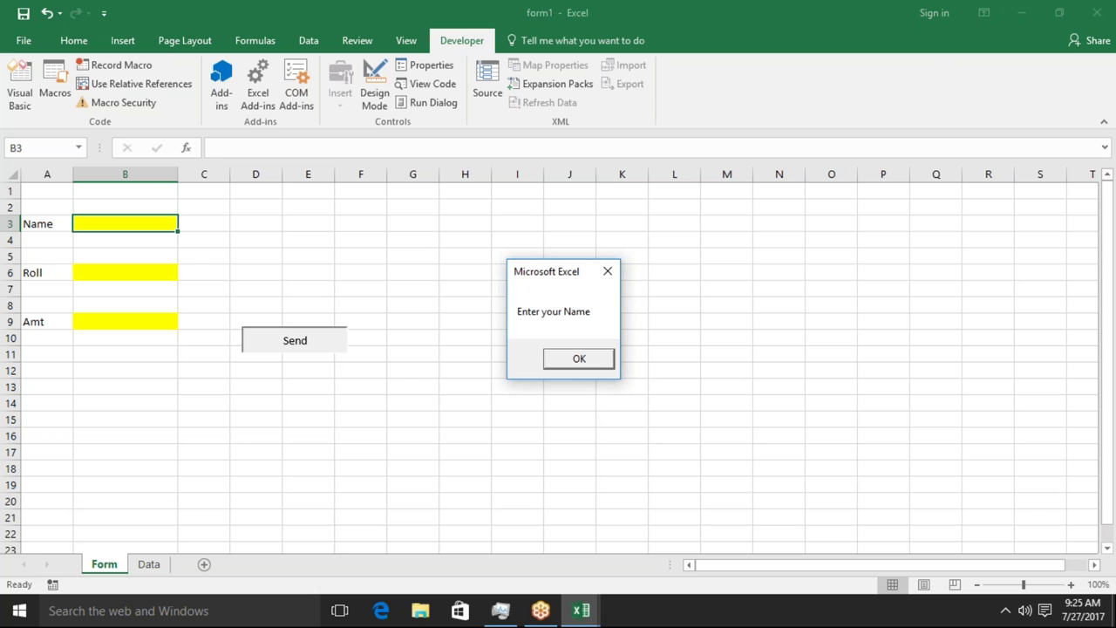
Dismiss the Enter your Name warning, select Amt cell B9, and go back to rr_1.
{"action": "left_click", "coordinate": [574, 366]}
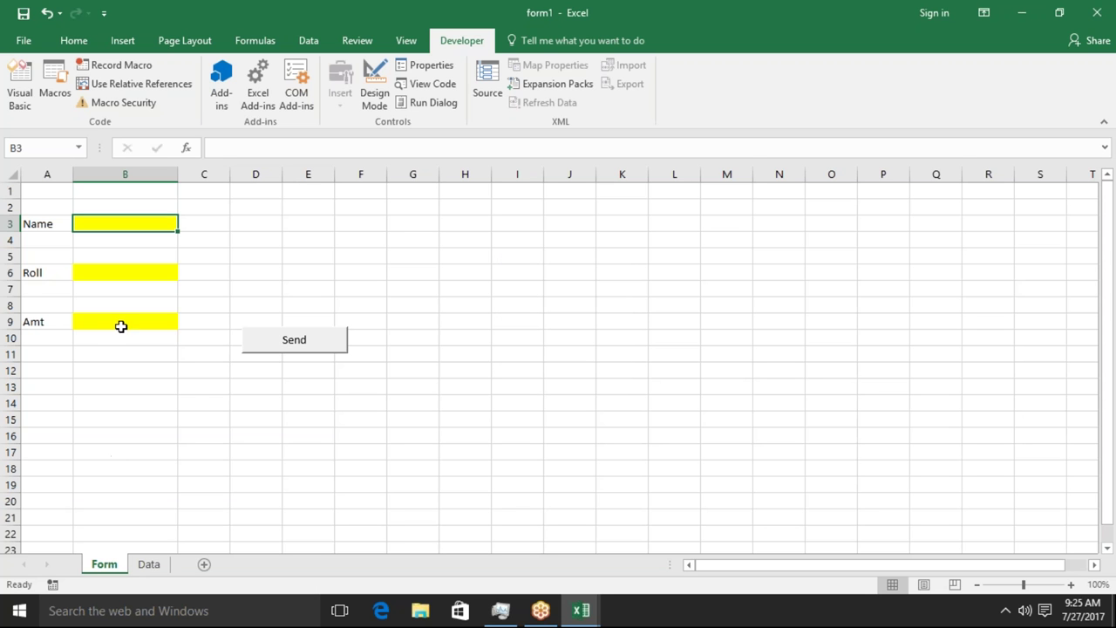
{"action": "key", "text": "Return"}
{"action": "left_click", "coordinate": [125, 322]}
{"action": "key", "text": "alt+F11"}
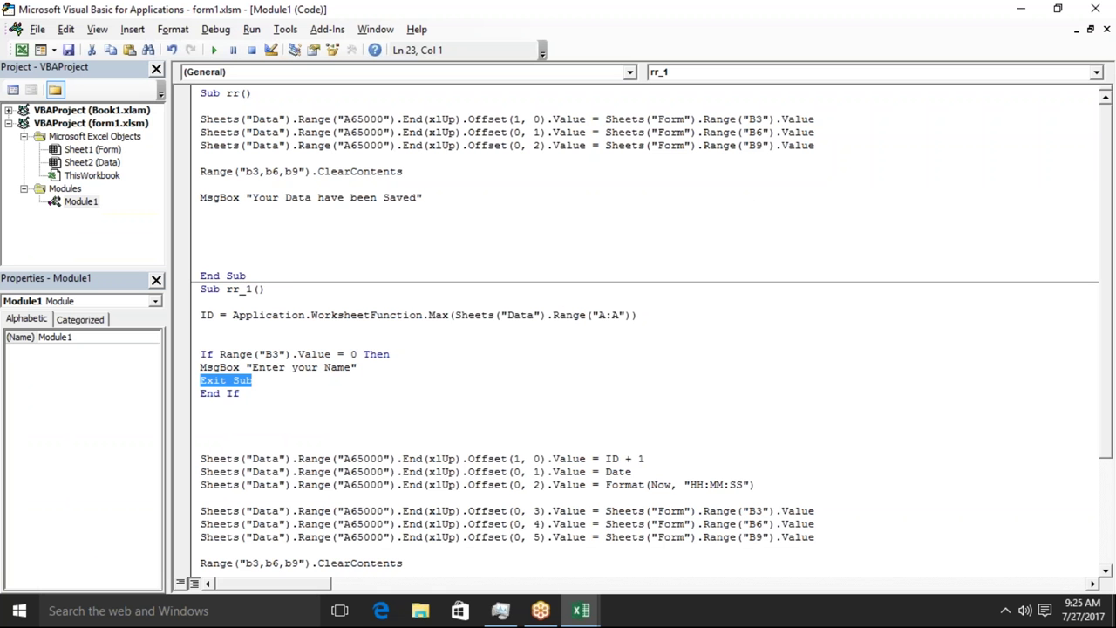
Extend the If condition with Or Range("B6").Value = 0 Or Range("B9").Value = 0.
{"action": "left_click", "coordinate": [360, 354]}
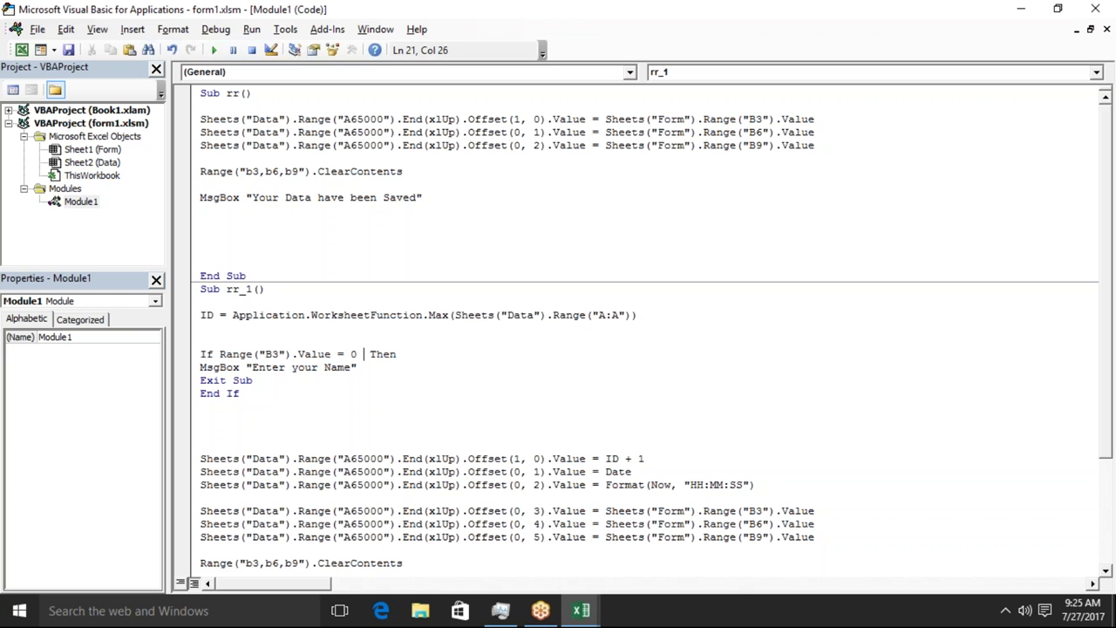
{"action": "type", "text": "or "}
{"action": "type", "text": "range(\"B6\").va"}
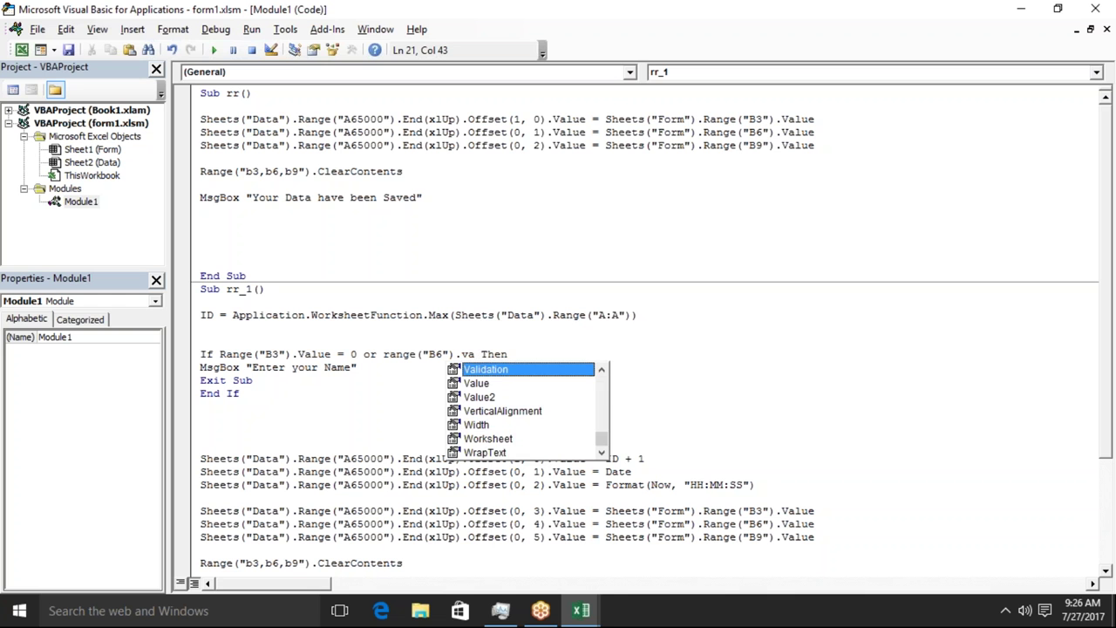
{"action": "key", "text": "Down"}
{"action": "key", "text": "Tab"}
{"action": "type", "text": "="}
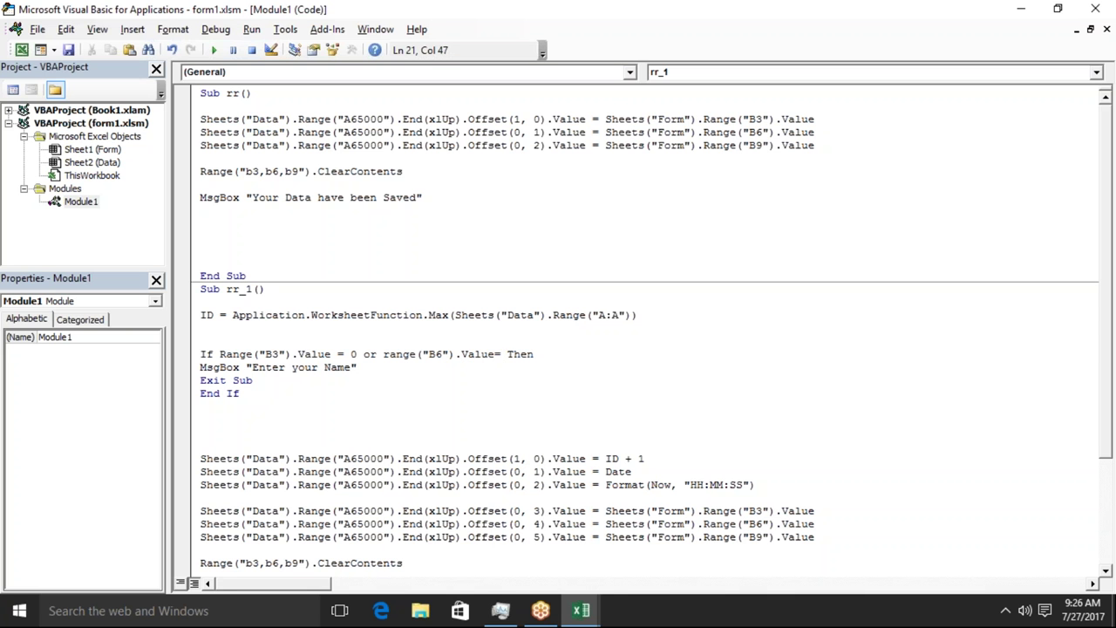
{"action": "type", "text": "0 or range(\"B9\")"}
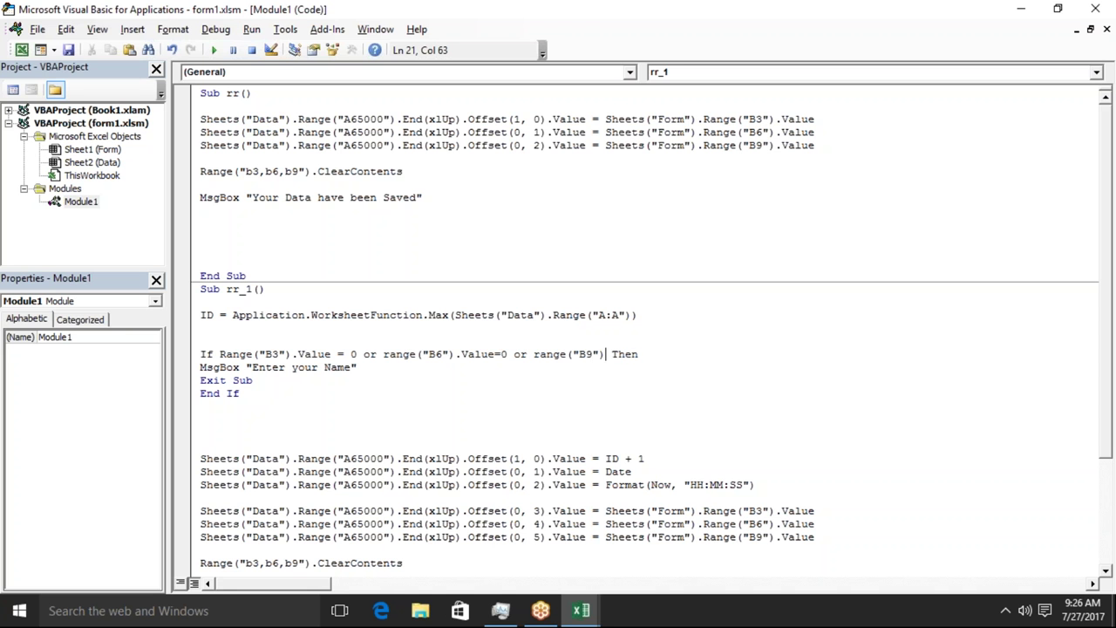
{"action": "type", "text": "."}
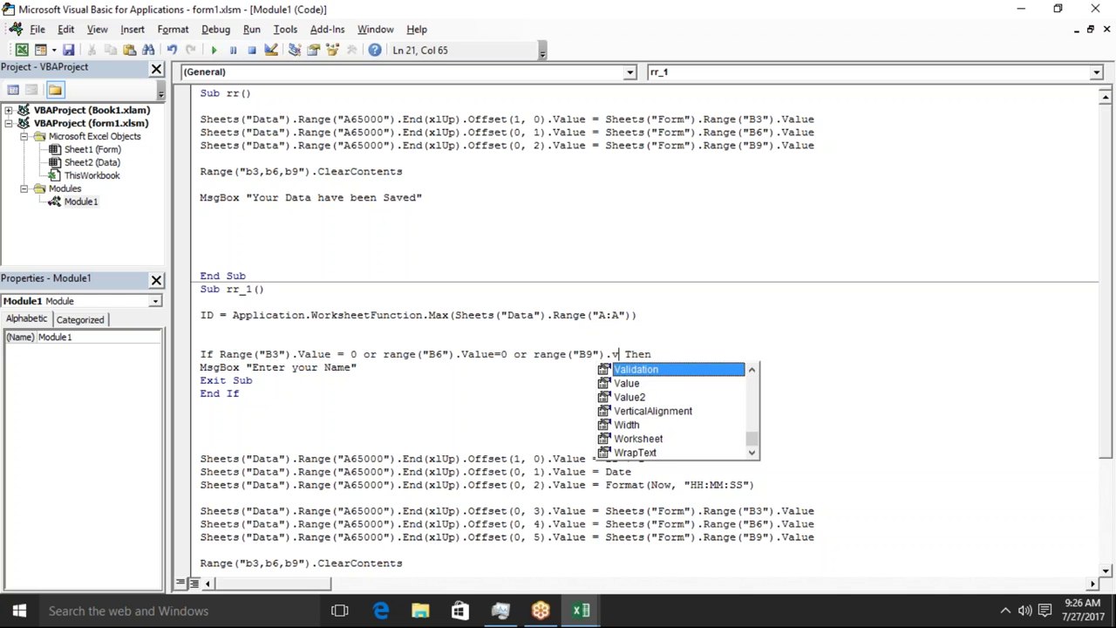
{"action": "type", "text": "Value=0"}
{"action": "left_click", "coordinate": [375, 397]}
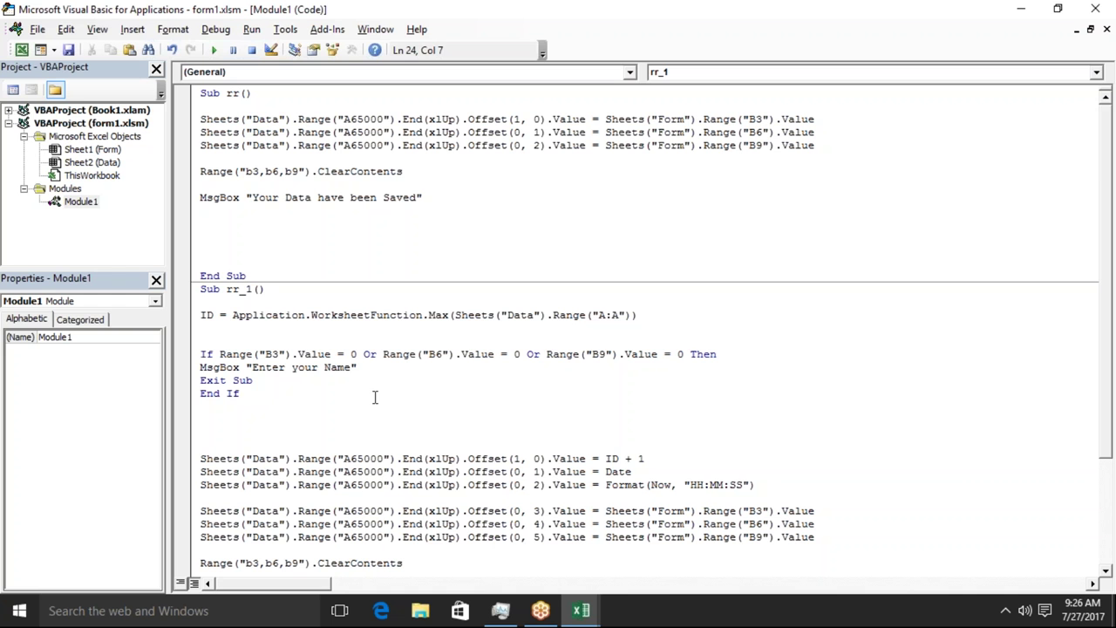
Run Send on the blank form again and dismiss the Enter your Name warning.
{"action": "key", "text": "alt+F11"}
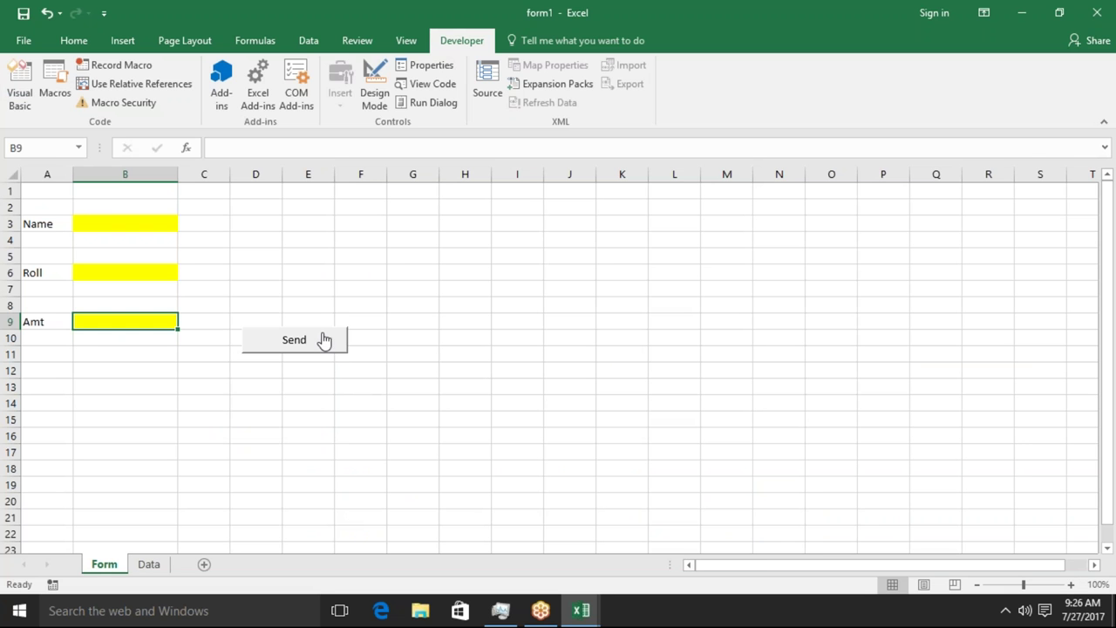
{"action": "left_click", "coordinate": [323, 341]}
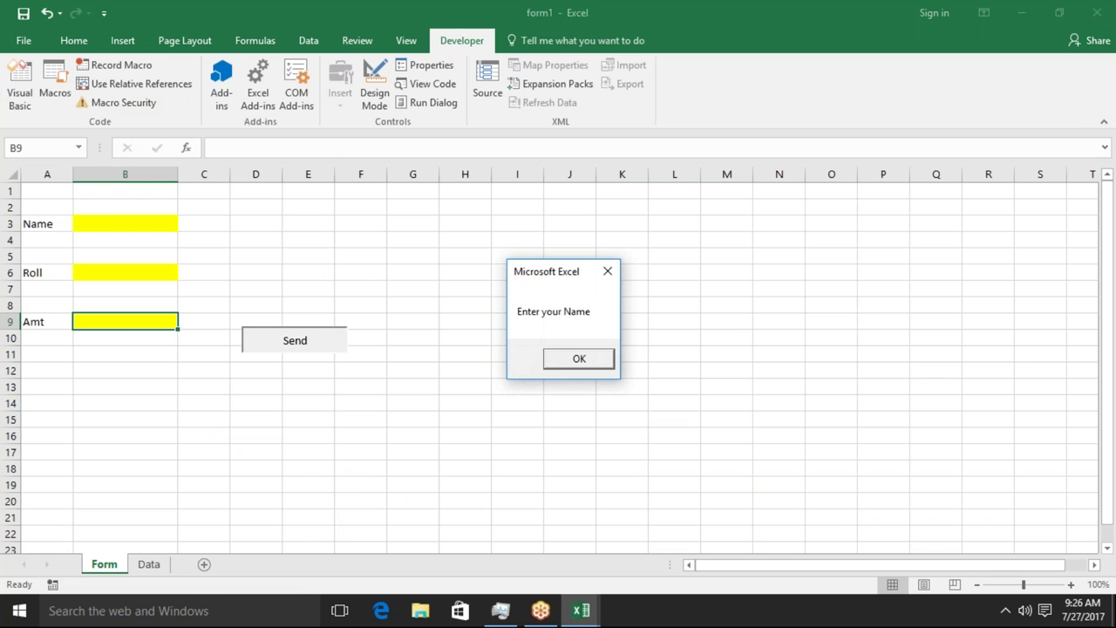
{"action": "left_click", "coordinate": [558, 366]}
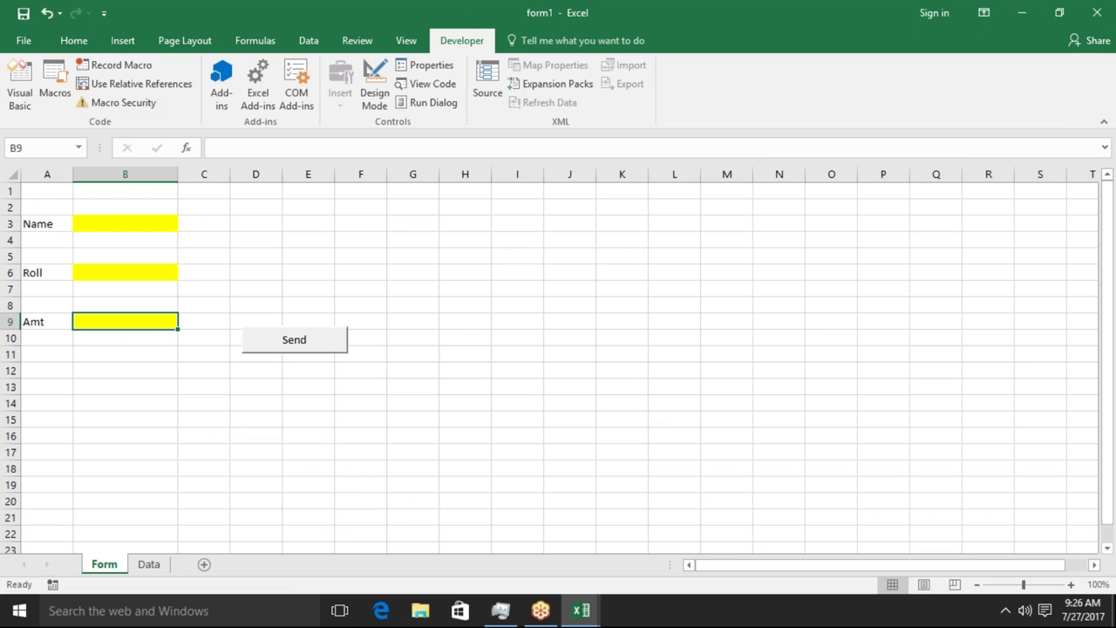
{"action": "key", "text": "alt+F11"}
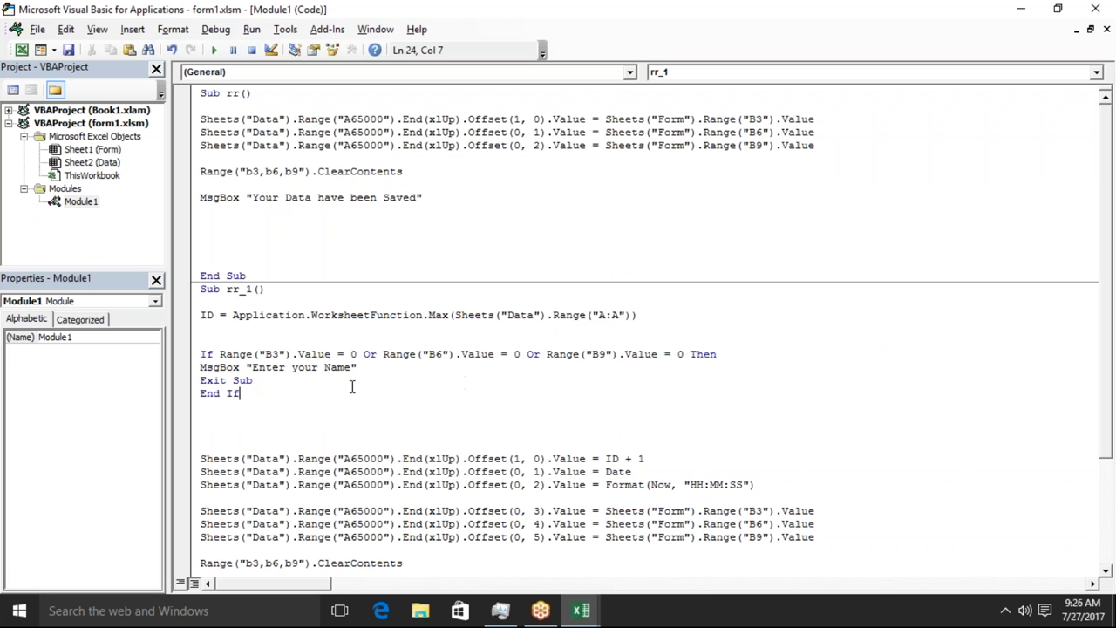
Replace the MsgBox text with "Please Fill all Field".
{"action": "left_click", "coordinate": [350, 368]}
{"action": "key", "text": "BackSpace"}
{"action": "key", "text": "BackSpace"}
{"action": "key", "text": "BackSpace"}
{"action": "key", "text": "BackSpace"}
{"action": "type", "text": "Please Fill all Field"}
{"action": "left_click", "coordinate": [373, 408]}
Glance at the workbook, then add blank lines below the If block in rr_1.
{"action": "key", "text": "alt+F11"}
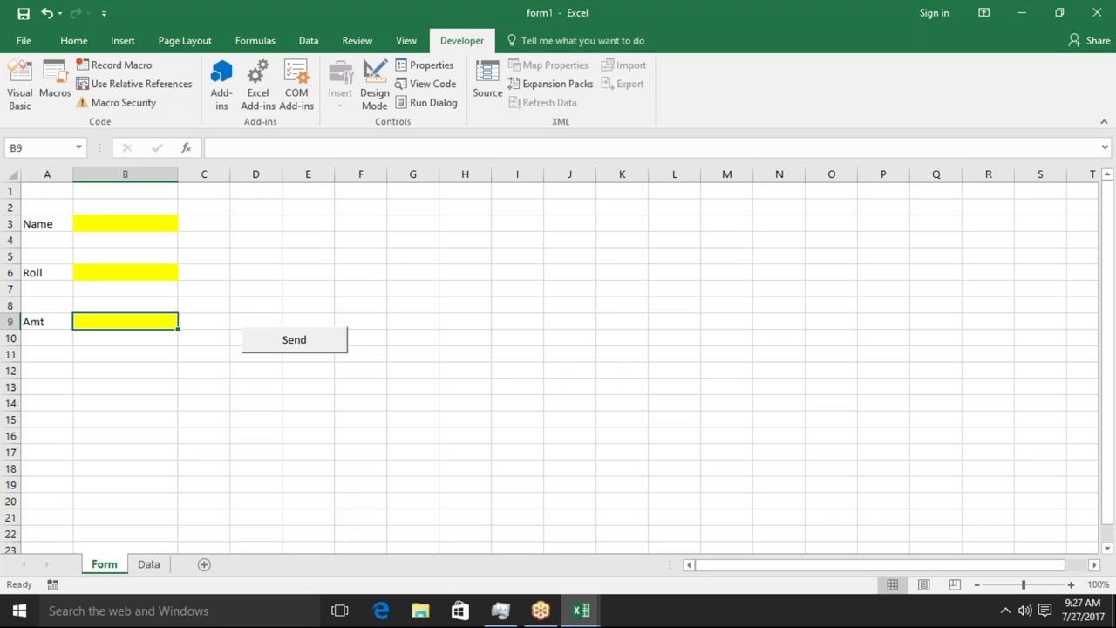
{"action": "key", "text": "alt"}
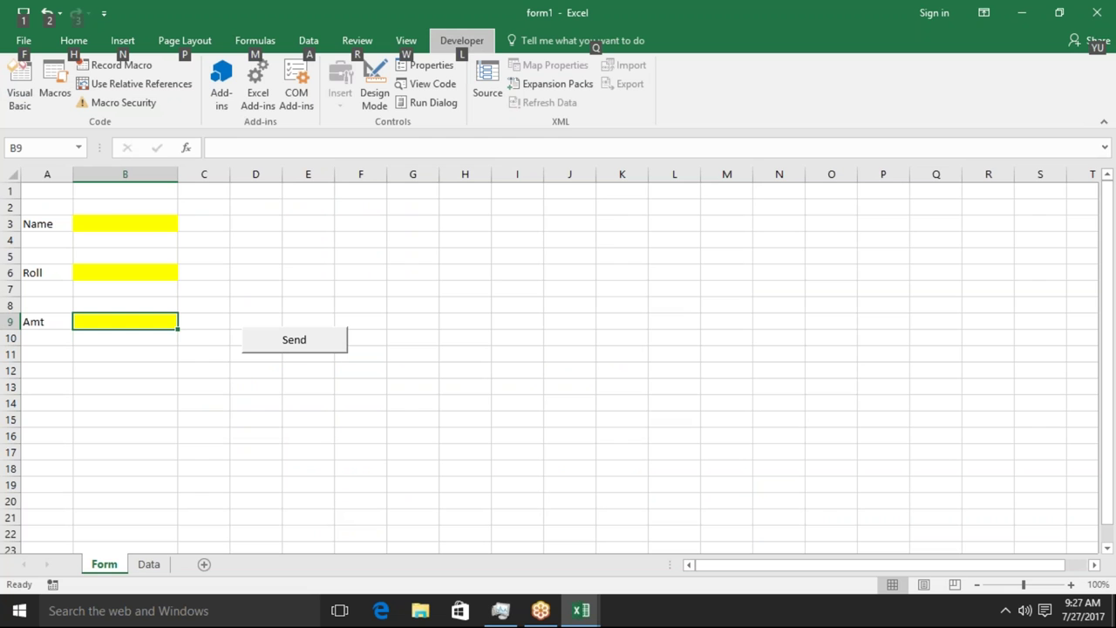
{"action": "key", "text": "alt+Tab"}
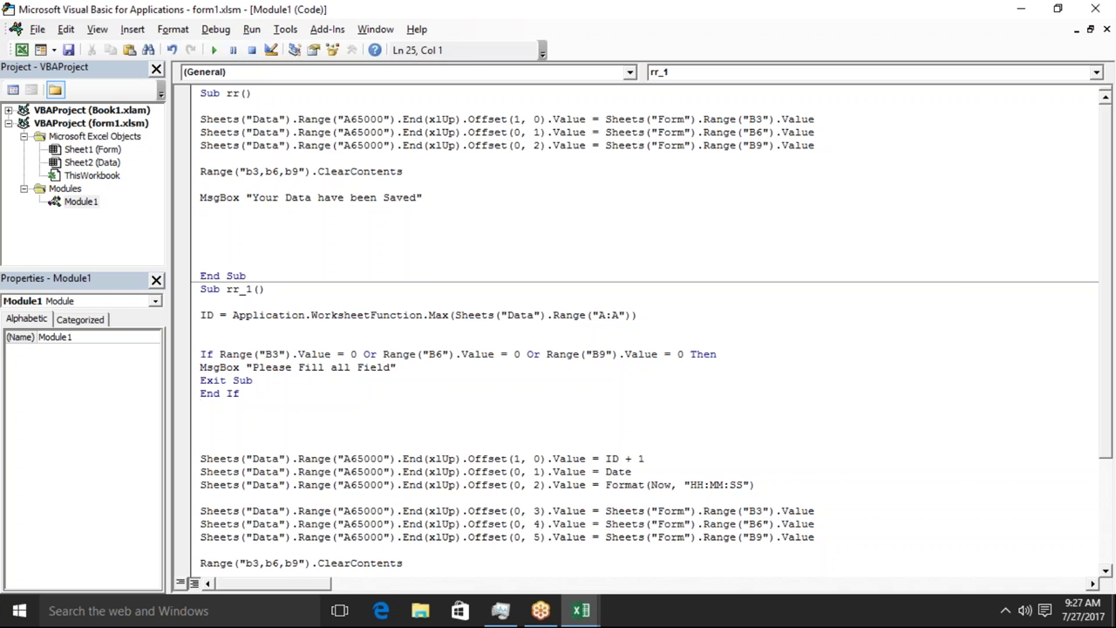
{"action": "key", "text": "Return"}
{"action": "key", "text": "Return"}
Enter Roll 3 in E4 and Marks 452 in F4 on the Data sheet, then return to Form.
{"action": "key", "text": "alt+F11"}
{"action": "left_click", "coordinate": [147, 565]}
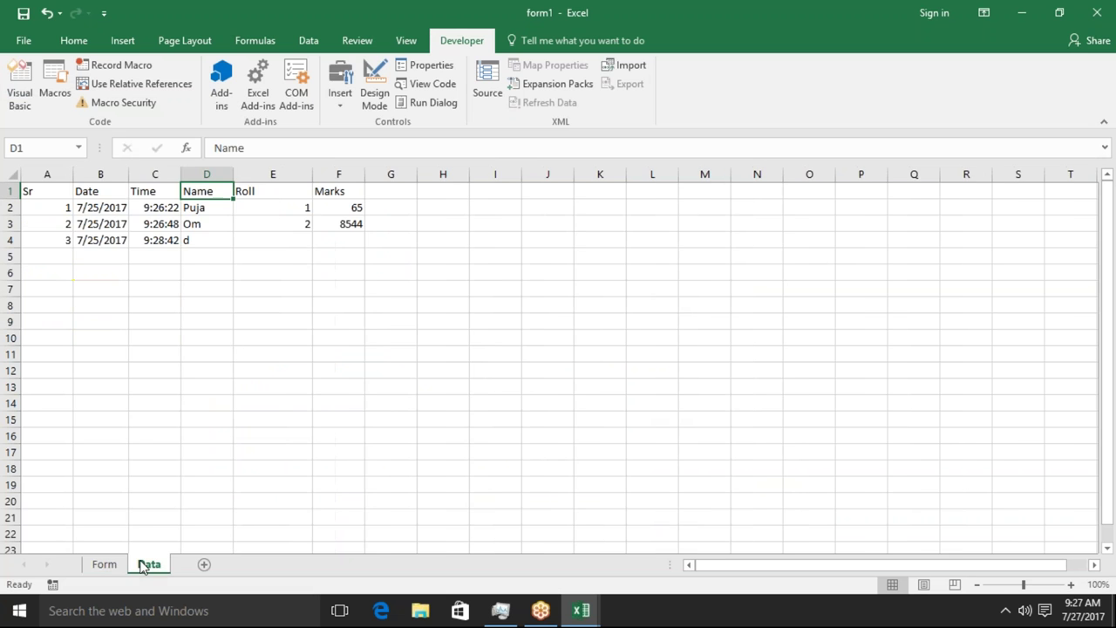
{"action": "left_click", "coordinate": [296, 241]}
{"action": "type", "text": "3"}
{"action": "key", "text": "Tab"}
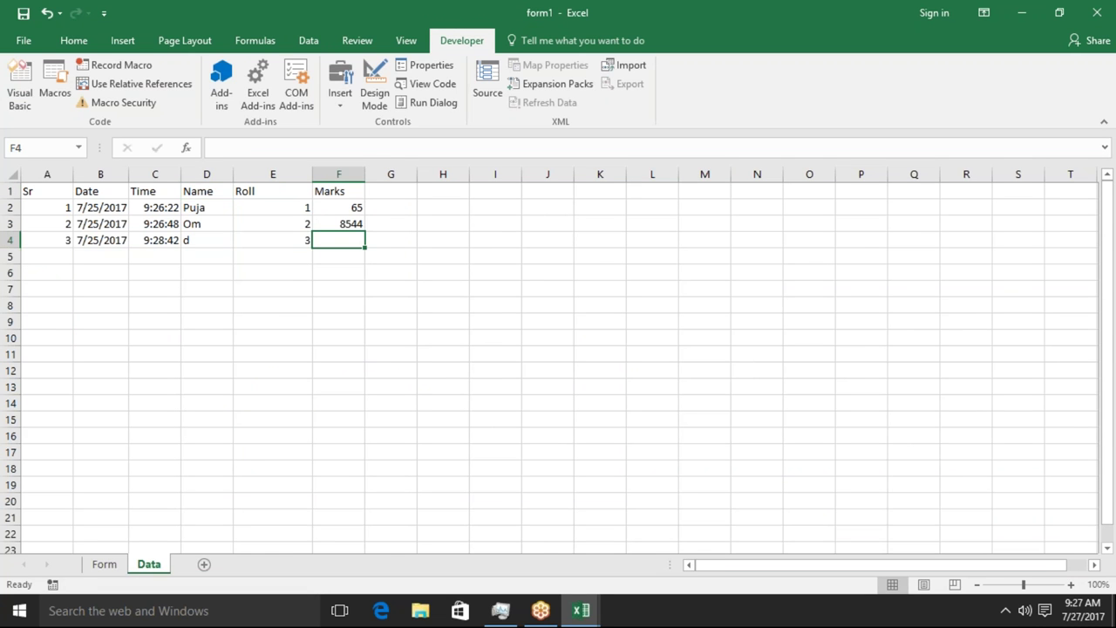
{"action": "type", "text": "6"}
{"action": "key", "text": "Return"}
{"action": "key", "text": "Up"}
{"action": "type", "text": "452"}
{"action": "key", "text": "Return"}
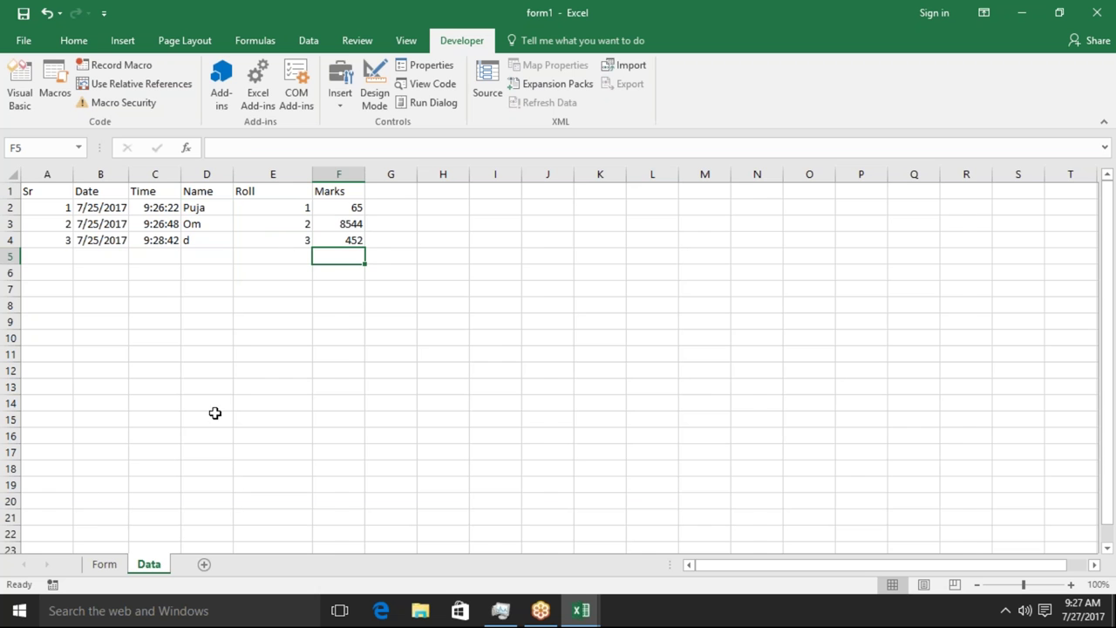
{"action": "left_click", "coordinate": [104, 564]}
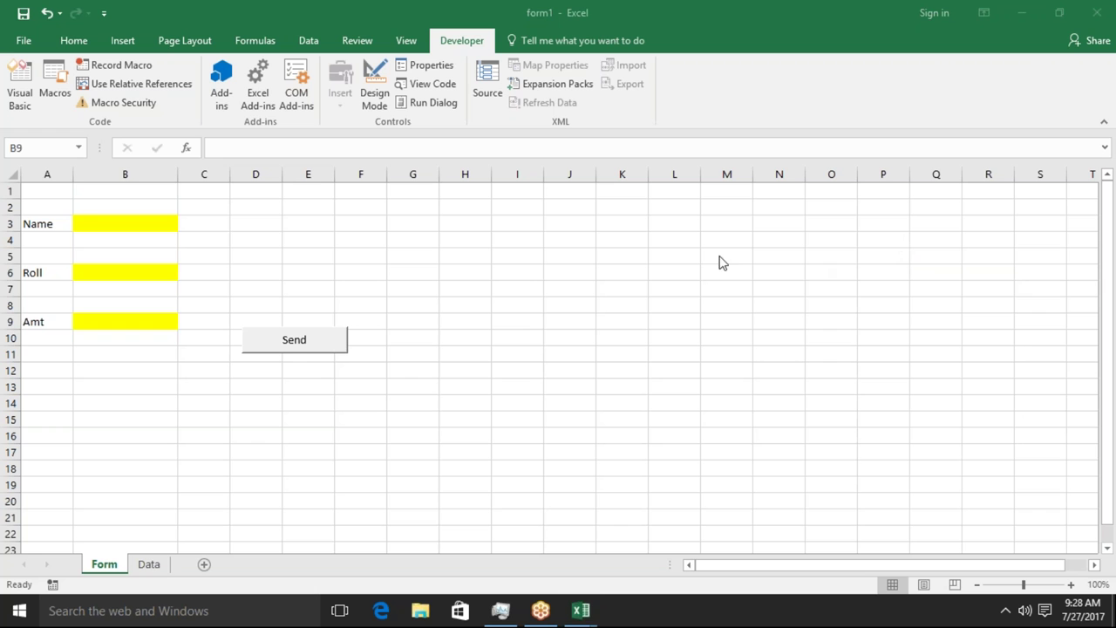
Enter Roll 1 in B6 and clear it, then add a blank line below End If in rr_1.
{"action": "left_click", "coordinate": [131, 321]}
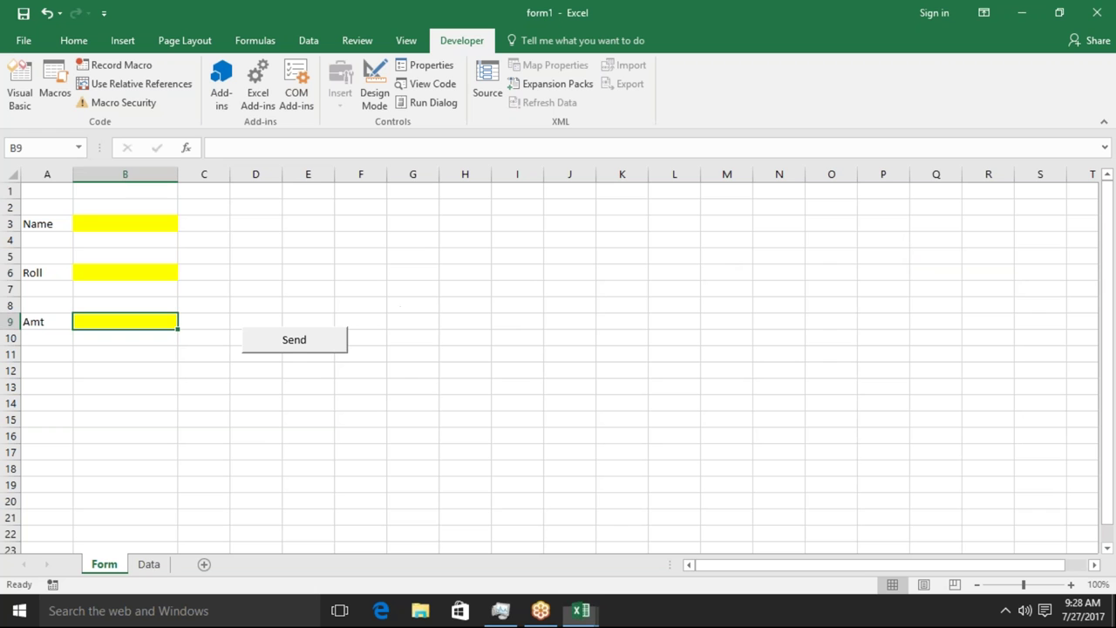
{"action": "left_click", "coordinate": [156, 272]}
{"action": "type", "text": "1"}
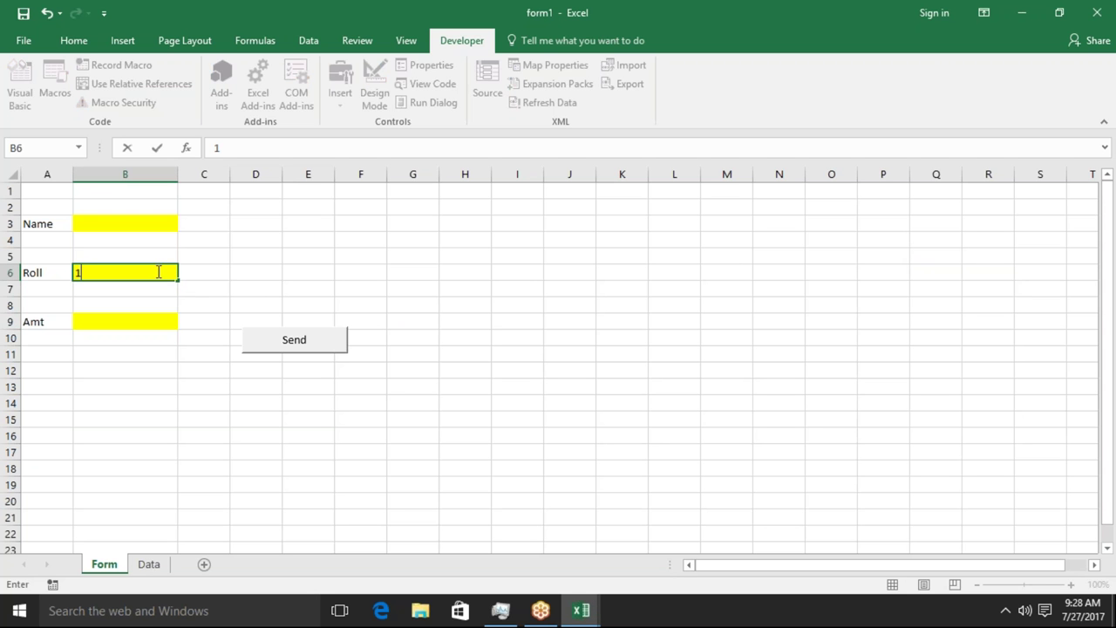
{"action": "key", "text": "Down"}
{"action": "key", "text": "Down"}
{"action": "key", "text": "Down"}
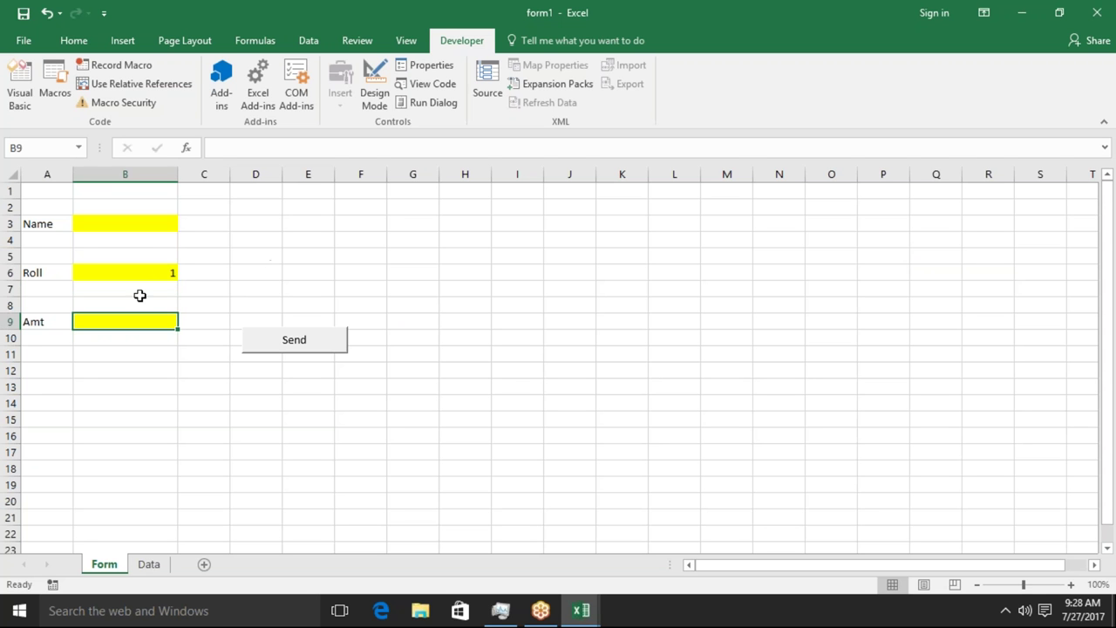
{"action": "left_click", "coordinate": [161, 271]}
{"action": "key", "text": "Delete"}
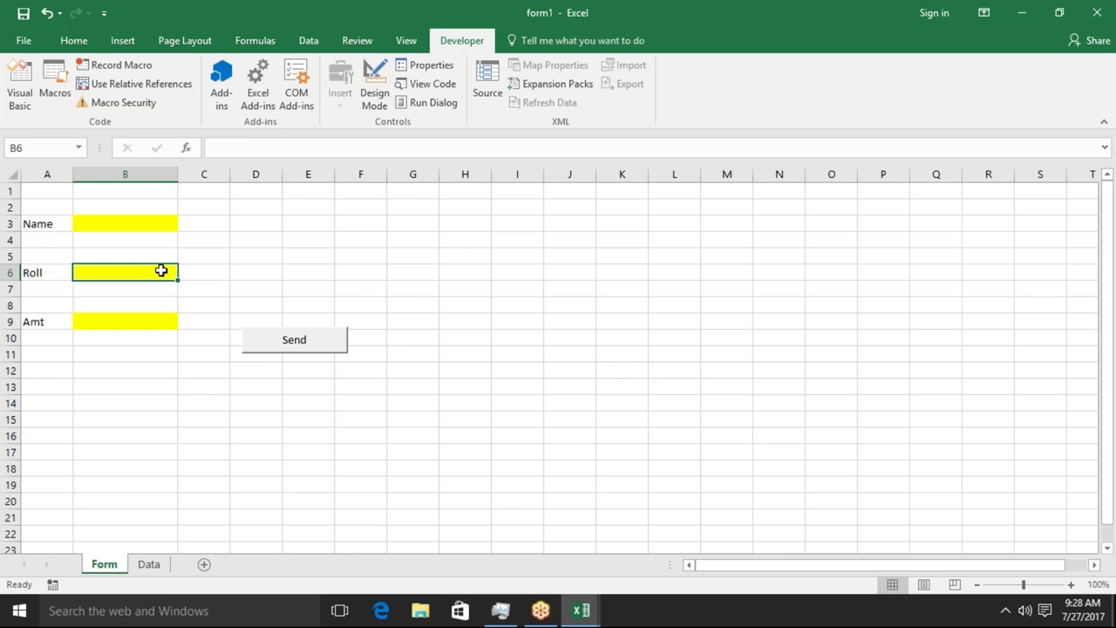
{"action": "key", "text": "alt+F11"}
{"action": "key", "text": "Return"}
Begin the line c = Application.WorksheetFunction.CountIf( using the IntelliSense suggestions.
{"action": "type", "text": "c="}
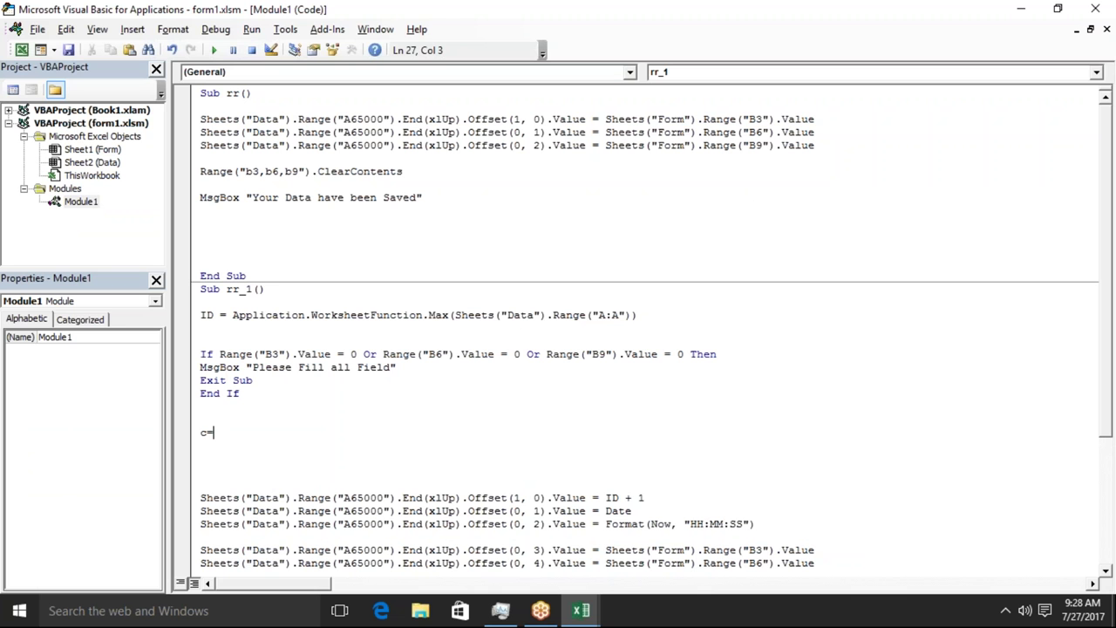
{"action": "type", "text": "a"}
{"action": "type", "text": "ppli"}
{"action": "type", "text": "cation."}
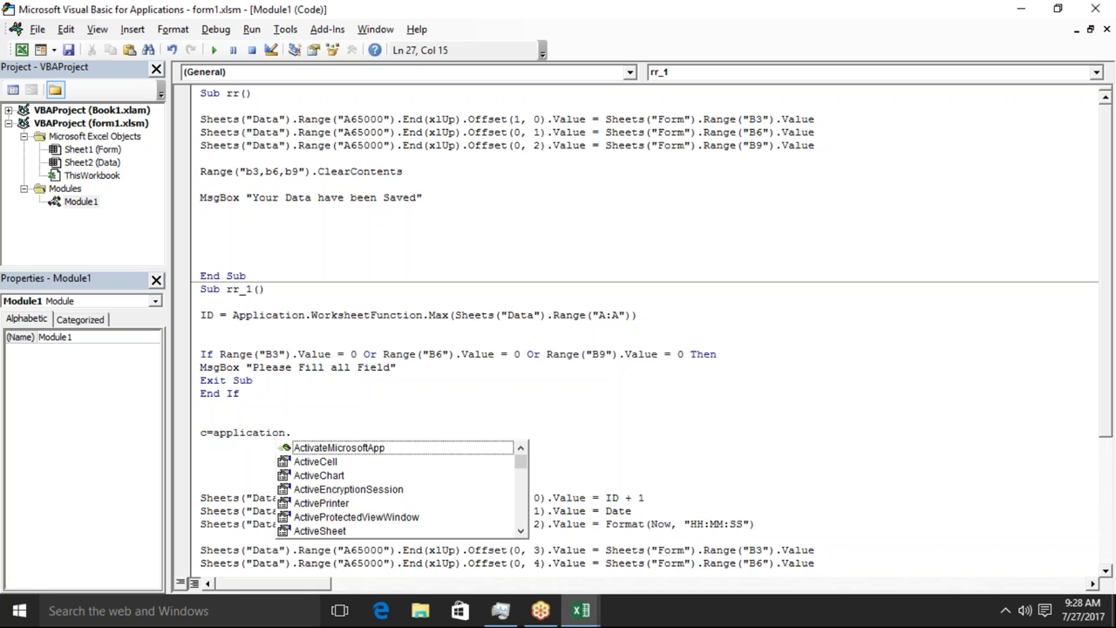
{"action": "type", "text": "wo"}
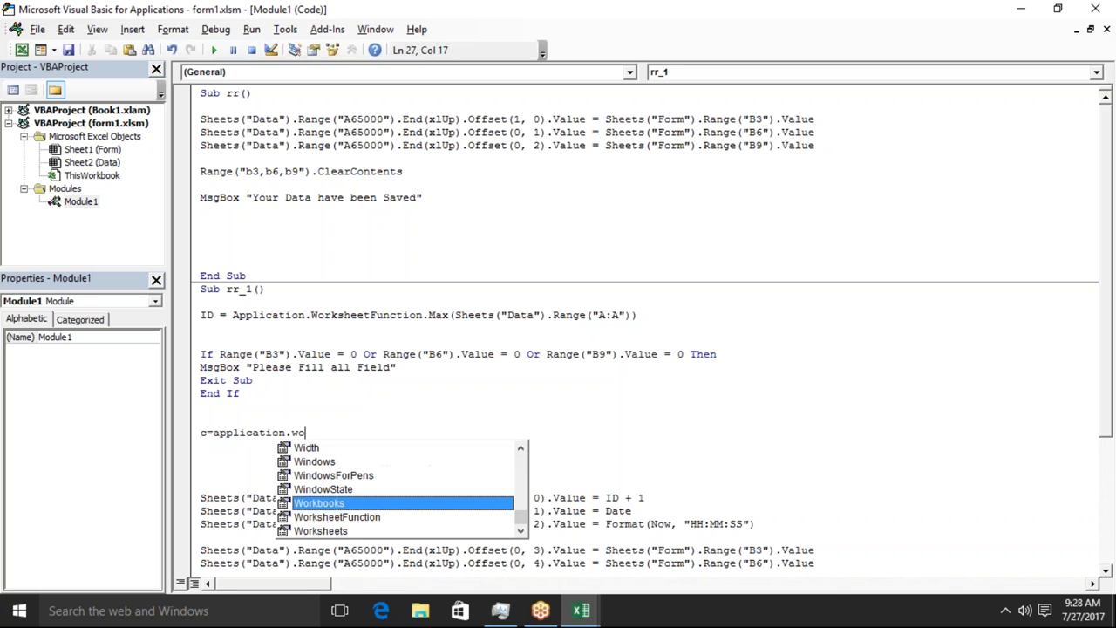
{"action": "key", "text": "Down"}
{"action": "key", "text": "Tab"}
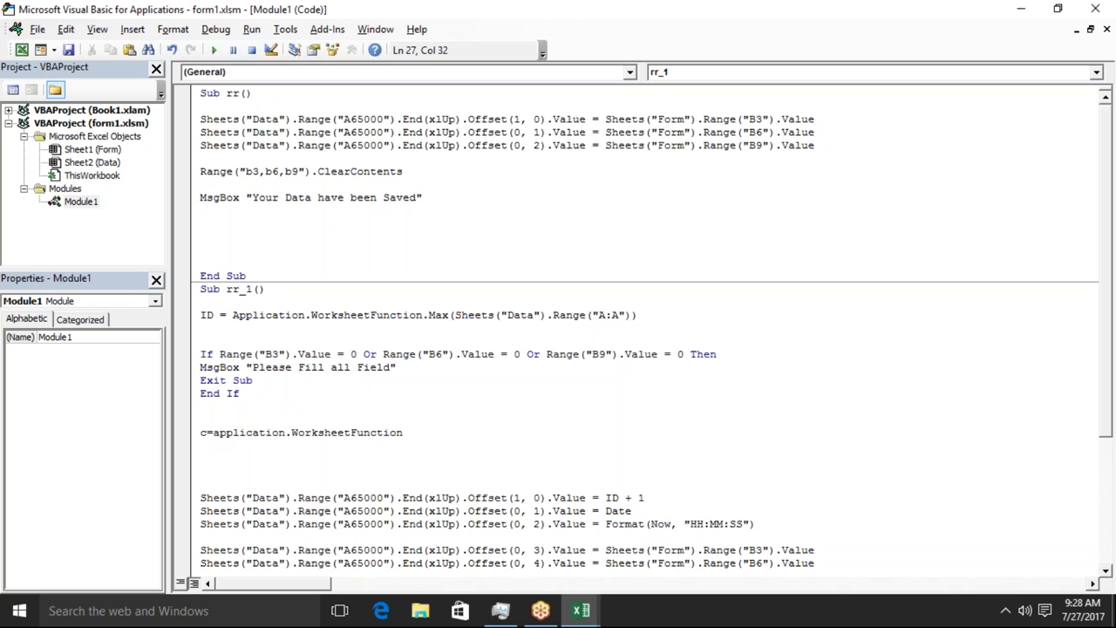
{"action": "type", "text": ".cou"}
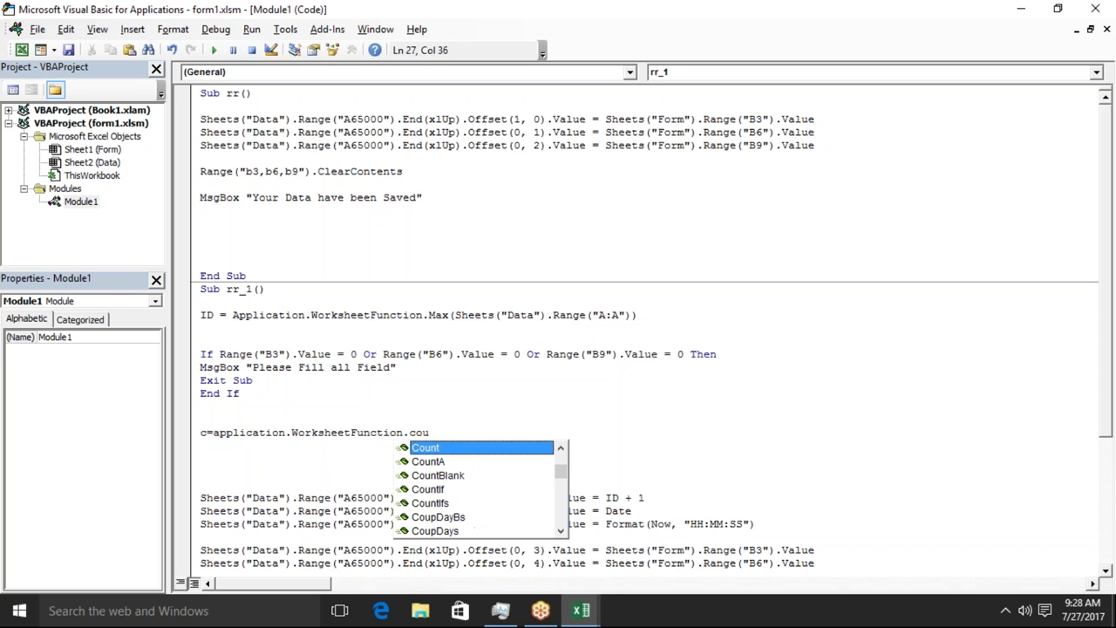
{"action": "key", "text": "Down"}
{"action": "key", "text": "Down"}
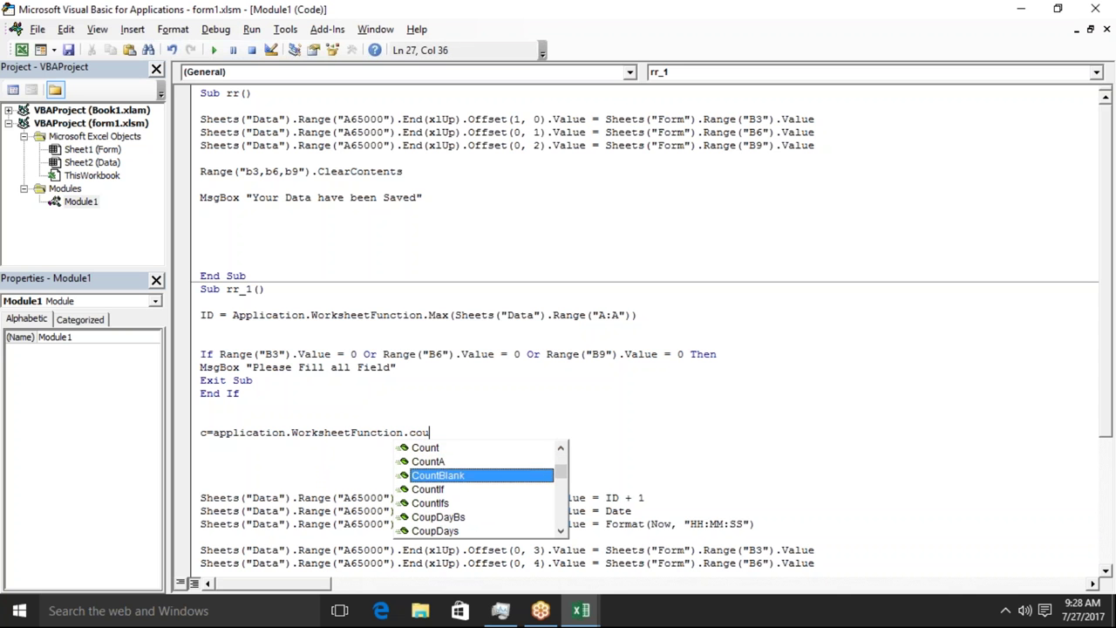
{"action": "key", "text": "Down"}
{"action": "key", "text": "Tab"}
{"action": "type", "text": "("}
After checking the Data sheet, finish CountIf with Sheets("Data").Range("E:E") and Range("b3").Value.
{"action": "key", "text": "alt+F11"}
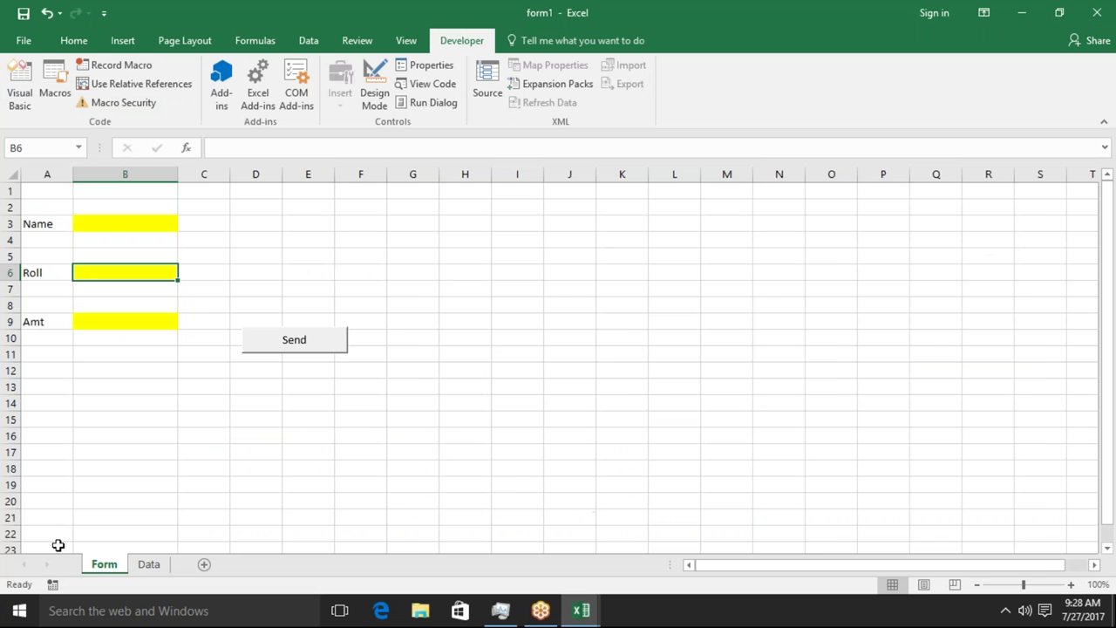
{"action": "left_click", "coordinate": [150, 564]}
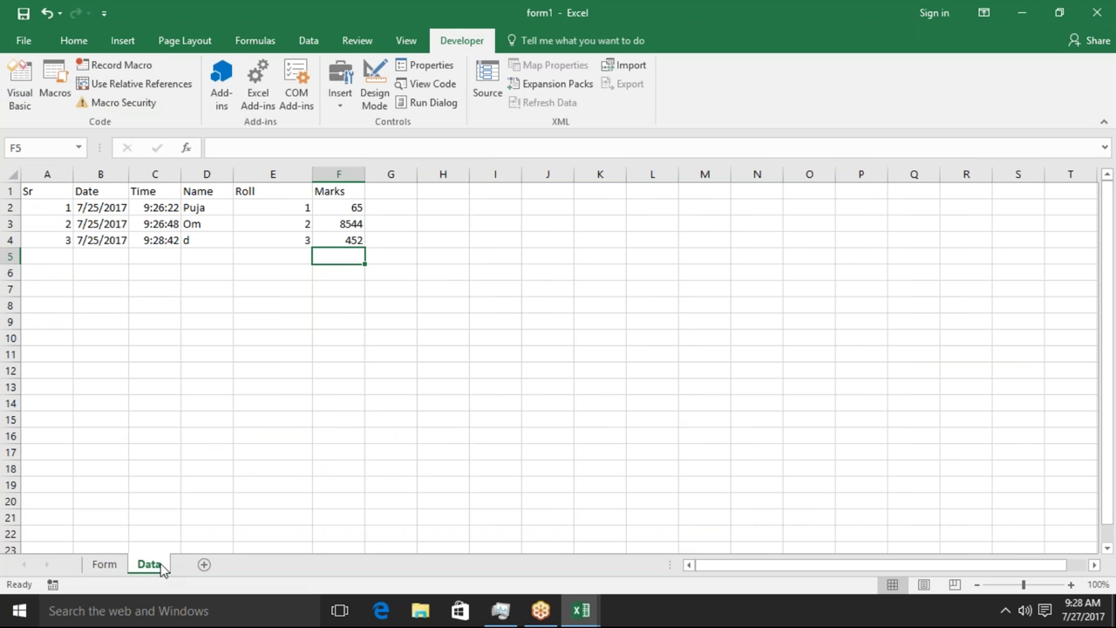
{"action": "key", "text": "alt+F11"}
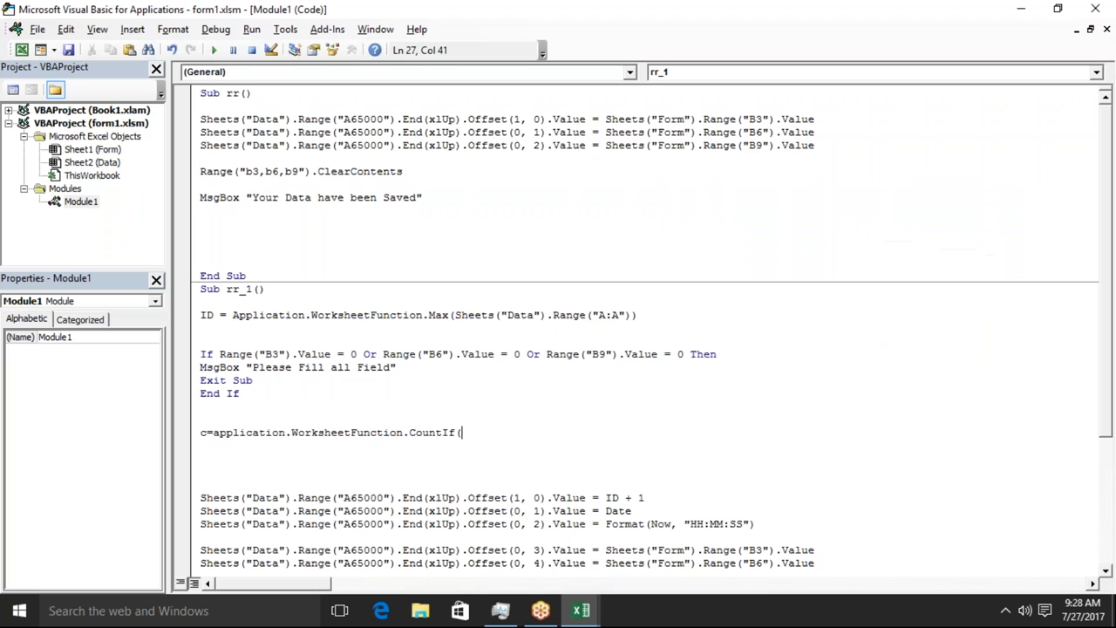
{"action": "type", "text": "sheets("}
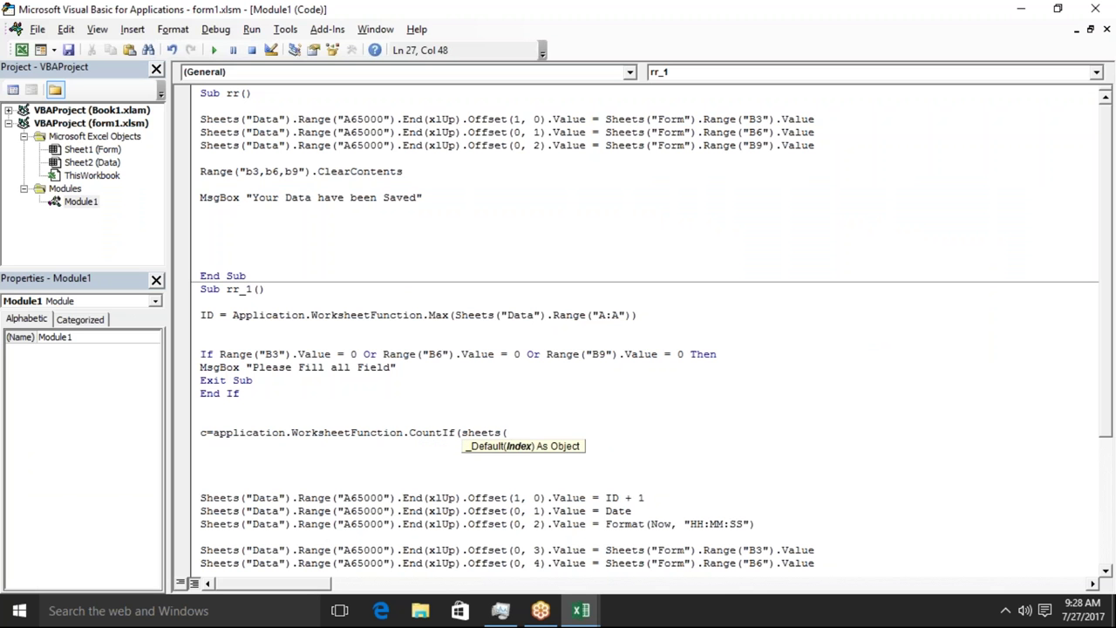
{"action": "type", "text": "\"Data\").range(\""}
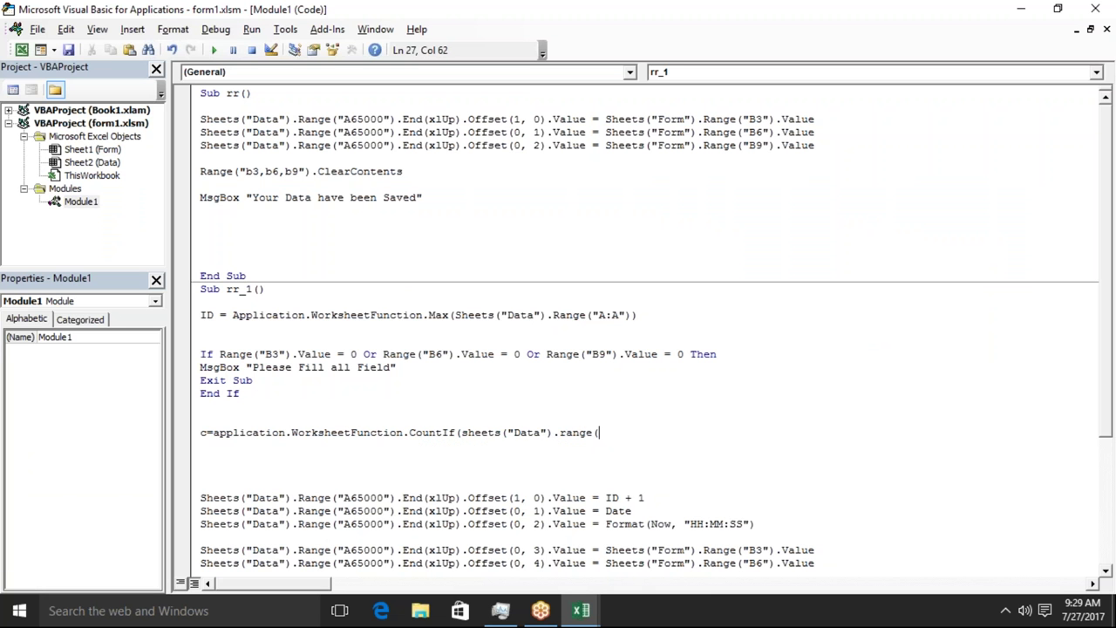
{"action": "type", "text": "E:E\""}
{"action": "type", "text": "),"}
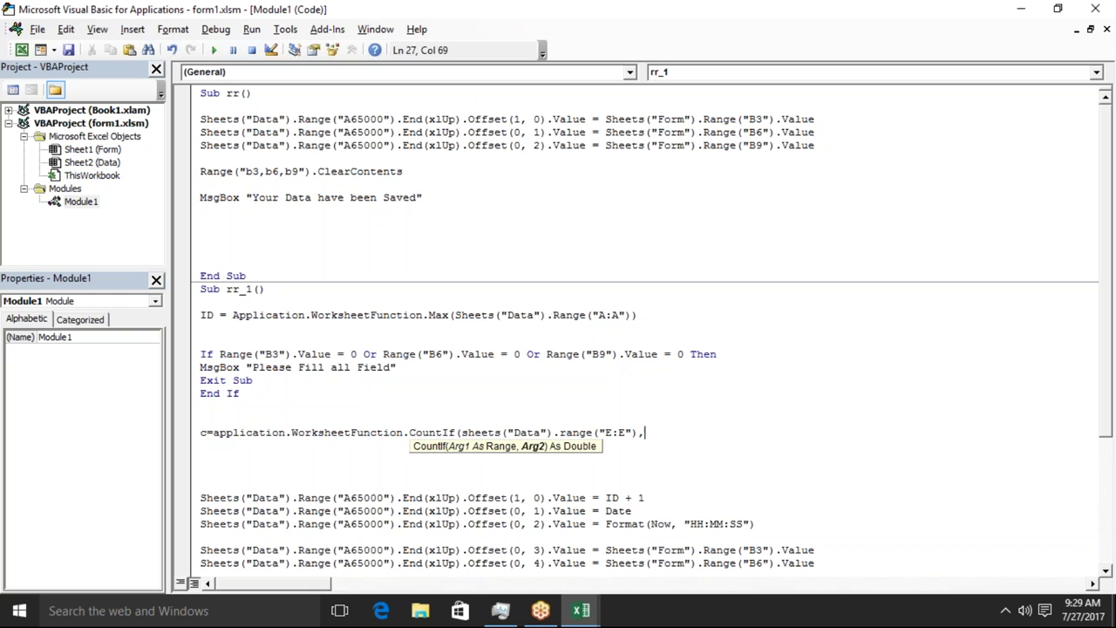
{"action": "type", "text": "range(\"b"}
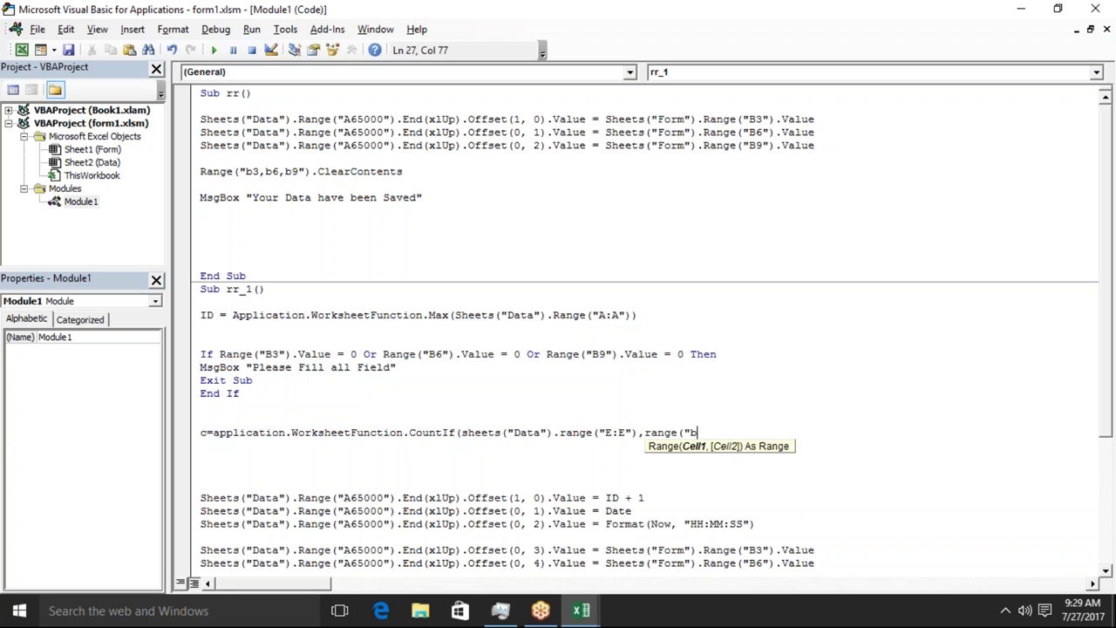
{"action": "type", "text": "3\""}
{"action": "type", "text": ").v"}
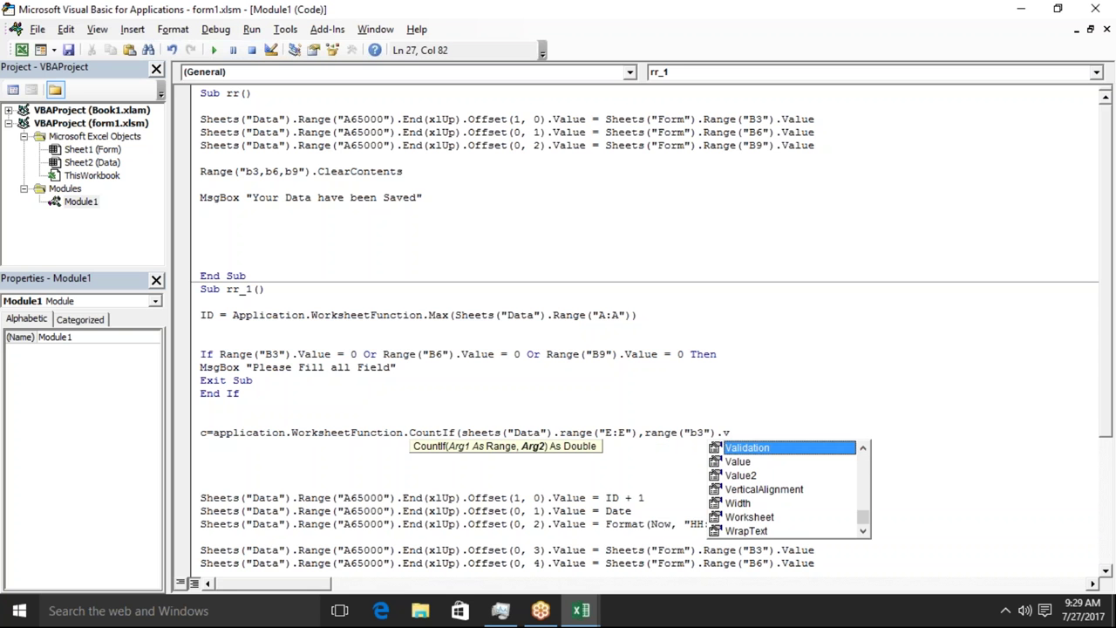
{"action": "key", "text": "Down"}
{"action": "key", "text": "Tab"}
{"action": "type", "text": ")"}
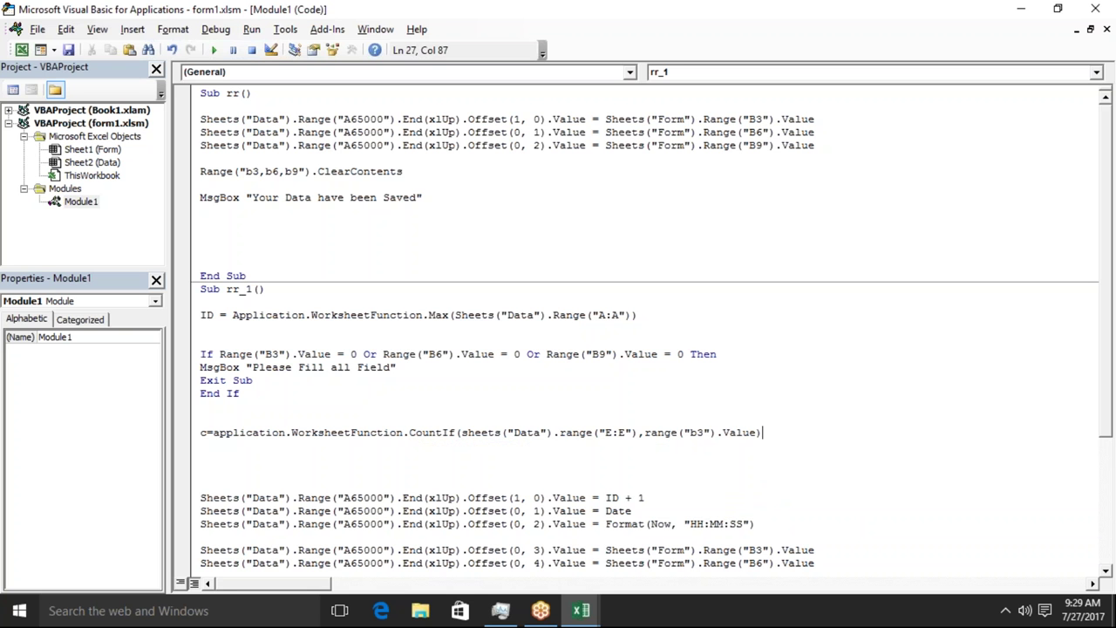
{"action": "key", "text": "Return"}
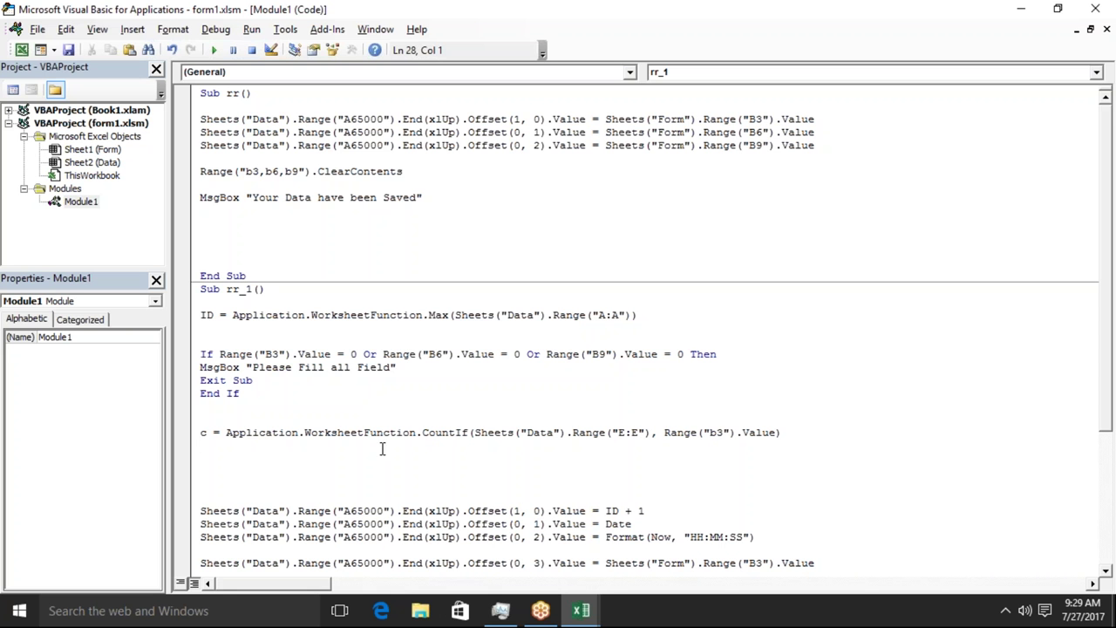
Add the line If c > 0 Then below the CountIf line.
{"action": "left_click", "coordinate": [697, 436]}
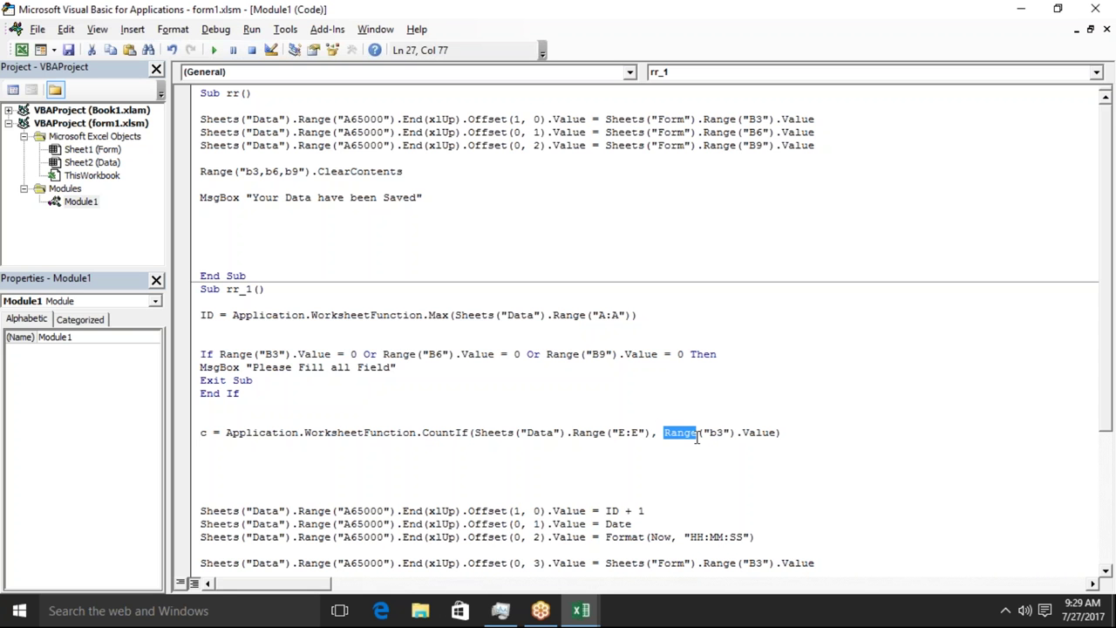
{"action": "double_click", "coordinate": [634, 432]}
{"action": "double_click", "coordinate": [210, 433]}
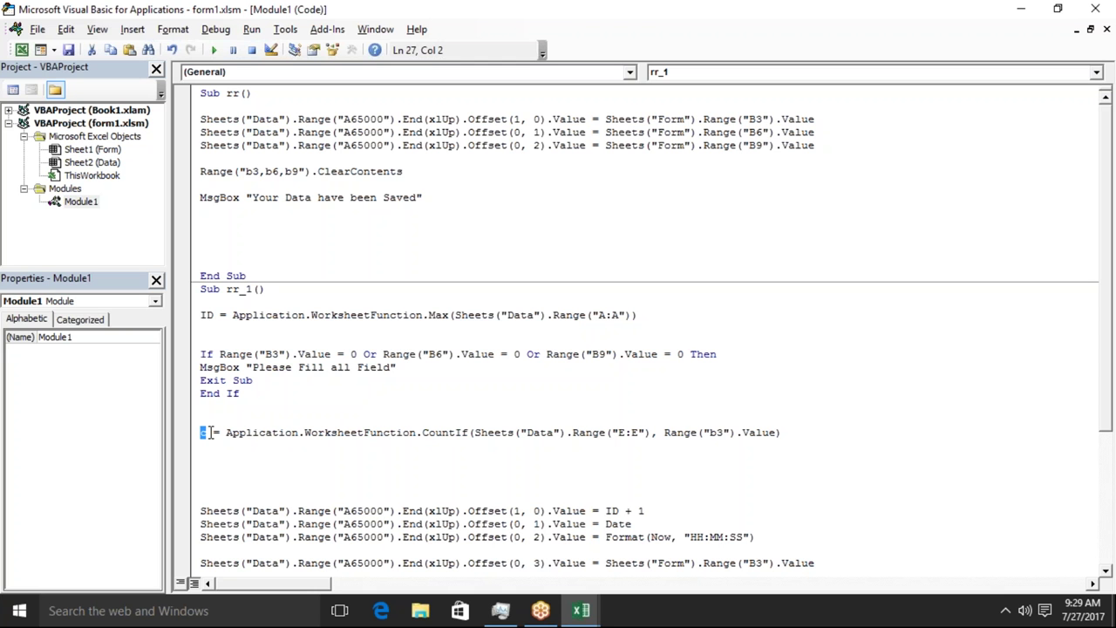
{"action": "key", "text": "Down"}
{"action": "key", "text": "Down"}
{"action": "key", "text": "Return"}
{"action": "type", "text": "if "}
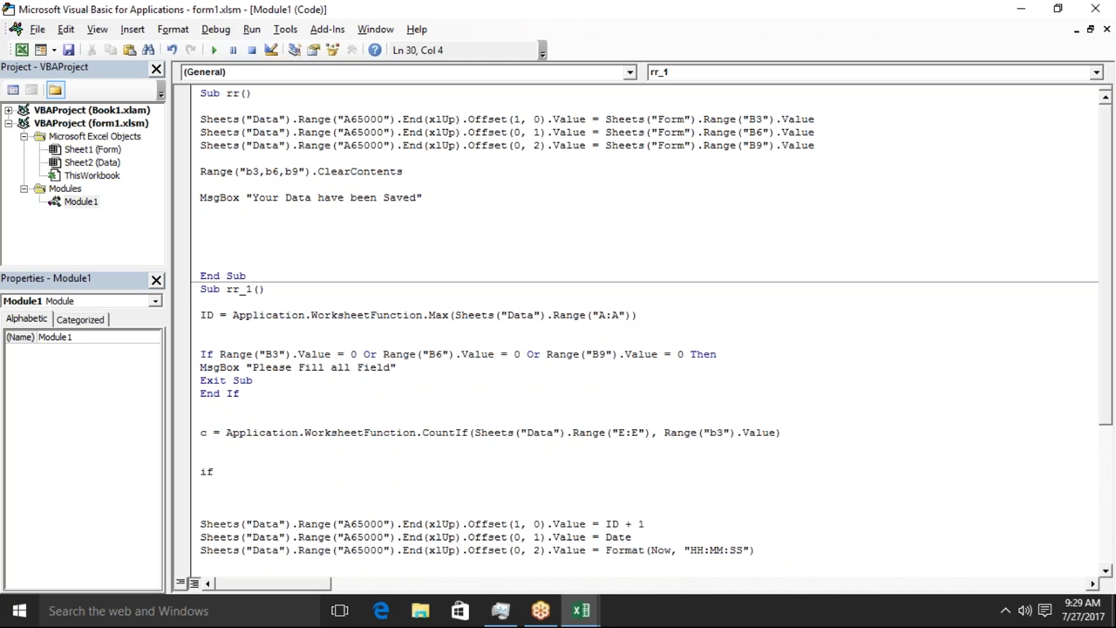
{"action": "type", "text": "c"}
{"action": "type", "text": ">0 "}
{"action": "type", "text": "then"}
{"action": "key", "text": "Return"}
{"action": "key", "text": "Return"}
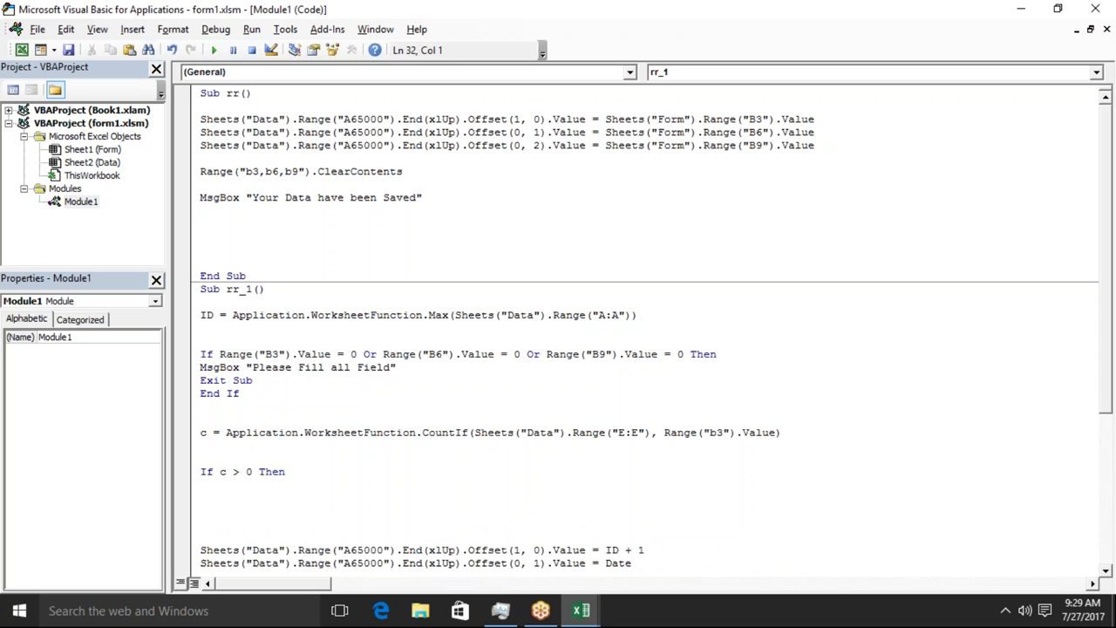
Add MsgBox "This Roll No. have a Allready Exits", Exit Sub and End If inside the check.
{"action": "left_click", "coordinate": [201, 485]}
{"action": "key", "text": "Down"}
{"action": "key", "text": "Up"}
{"action": "left_click", "coordinate": [201, 498]}
{"action": "left_click", "coordinate": [200, 485]}
{"action": "type", "text": "msgbox \"This "}
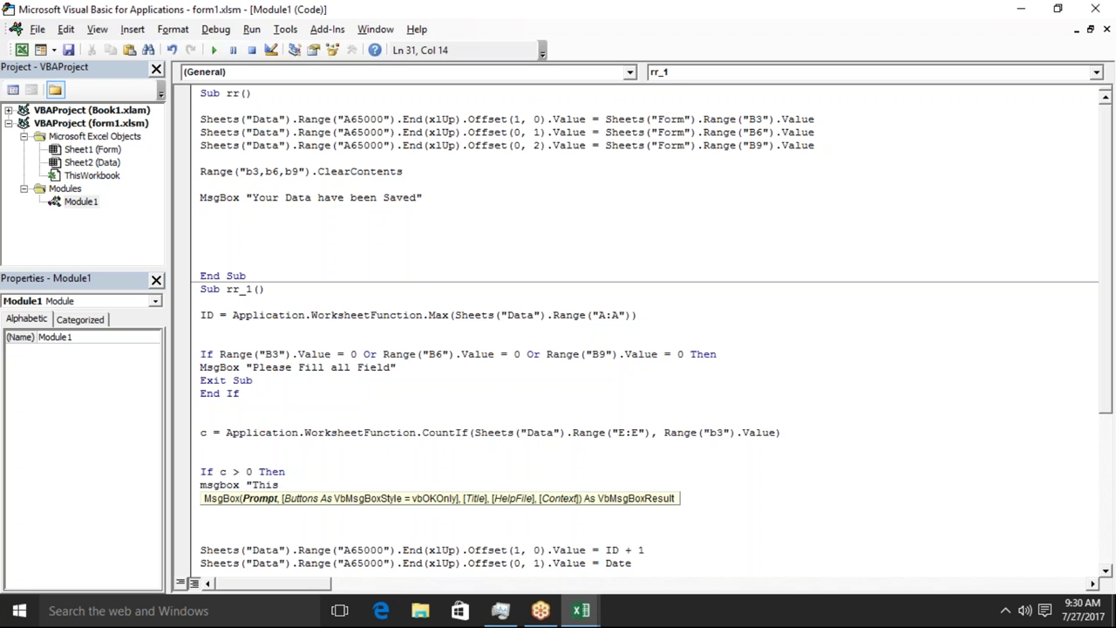
{"action": "type", "text": "Roll No. have a Allready Exits\""}
{"action": "key", "text": "Return"}
{"action": "type", "text": "exit "}
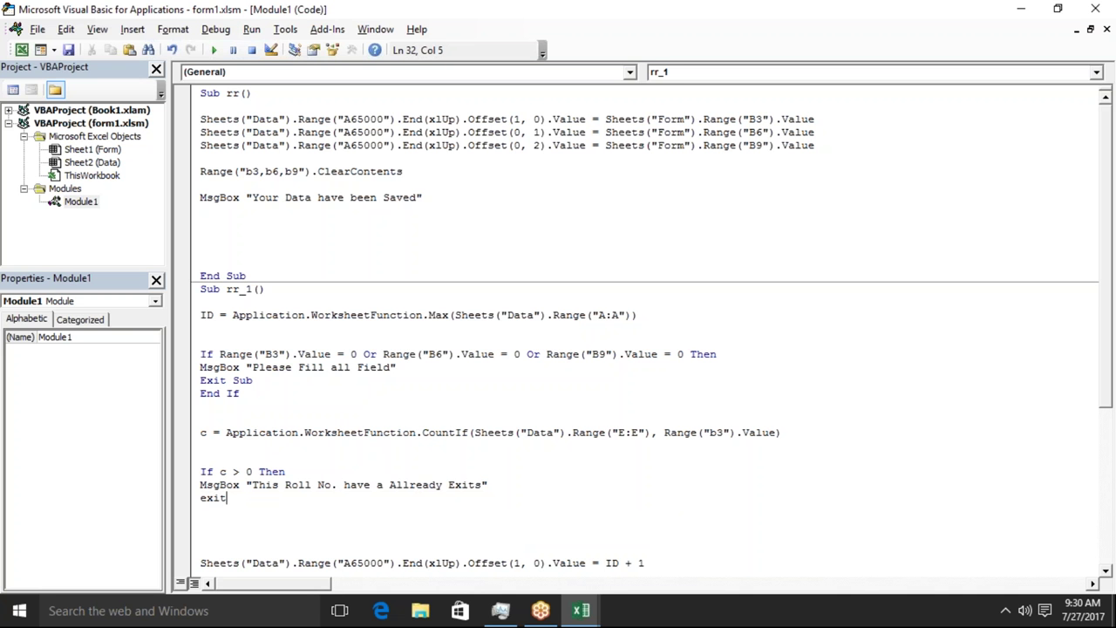
{"action": "type", "text": "sub"}
{"action": "key", "text": "Return"}
{"action": "type", "text": "end if"}
{"action": "key", "text": "Return"}
{"action": "key", "text": "Return"}
{"action": "key", "text": "alt+F11"}
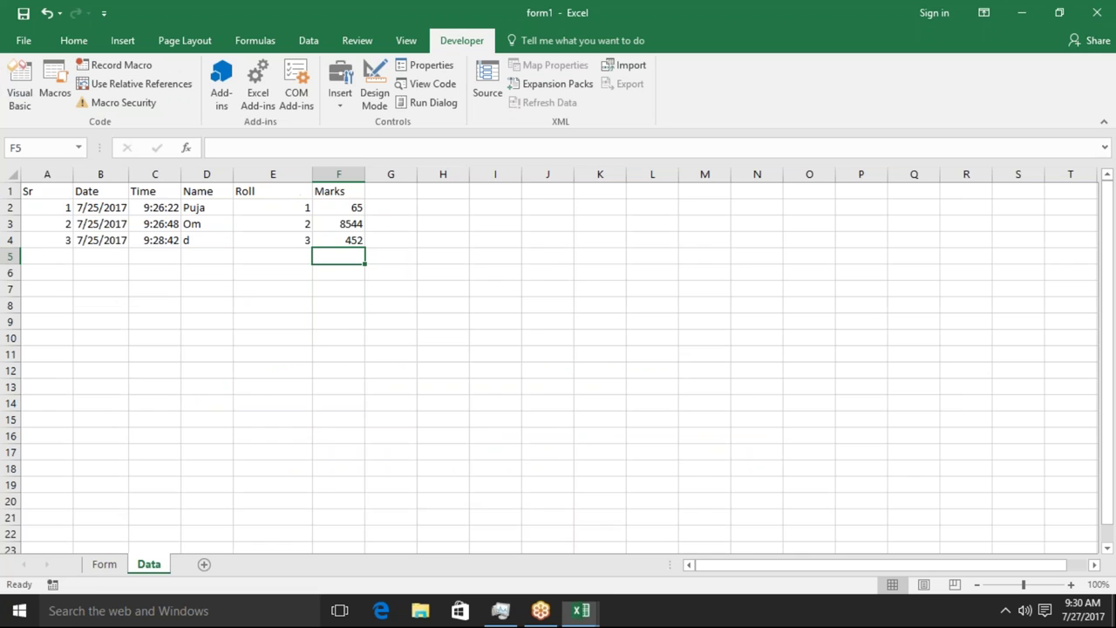
Fill the form with Puja, Roll 1 and Amt 6525, send it, and acknowledge the saved message.
{"action": "left_click", "coordinate": [104, 564]}
{"action": "left_click", "coordinate": [146, 227]}
{"action": "type", "text": "Puja"}
{"action": "left_click", "coordinate": [146, 266]}
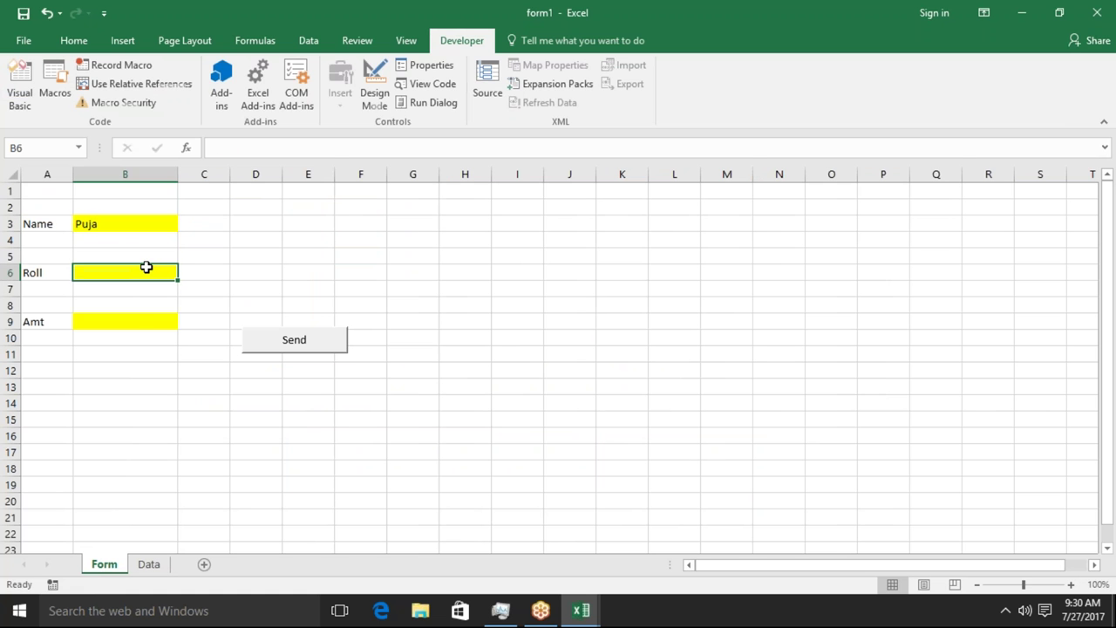
{"action": "type", "text": "1"}
{"action": "left_click", "coordinate": [137, 321]}
{"action": "type", "text": "6525"}
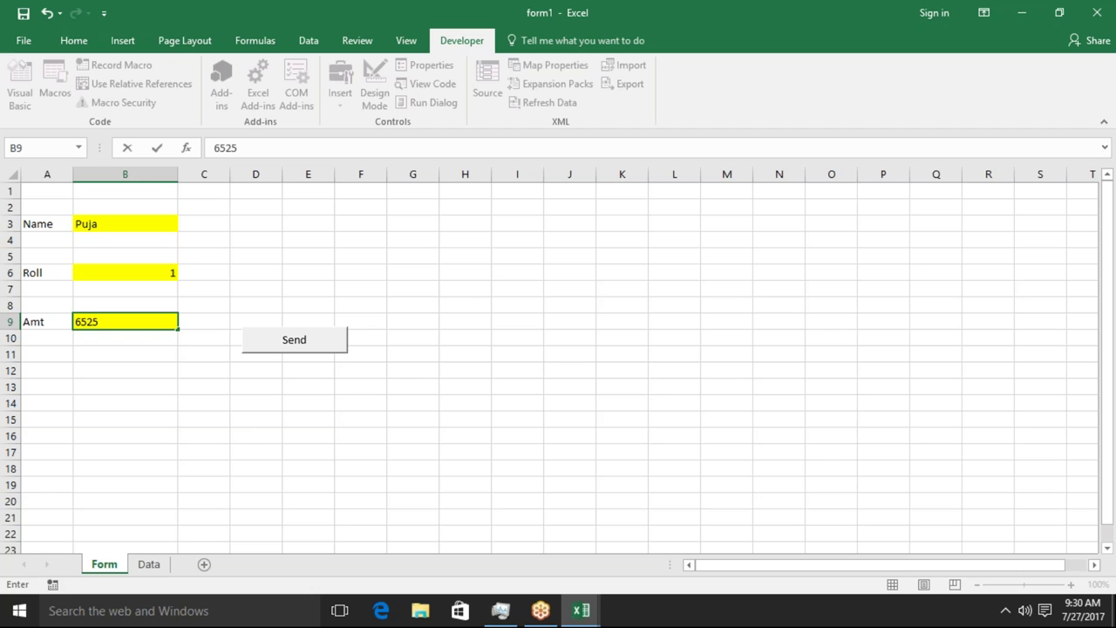
{"action": "key", "text": "ctrl+Return"}
{"action": "left_click", "coordinate": [281, 357]}
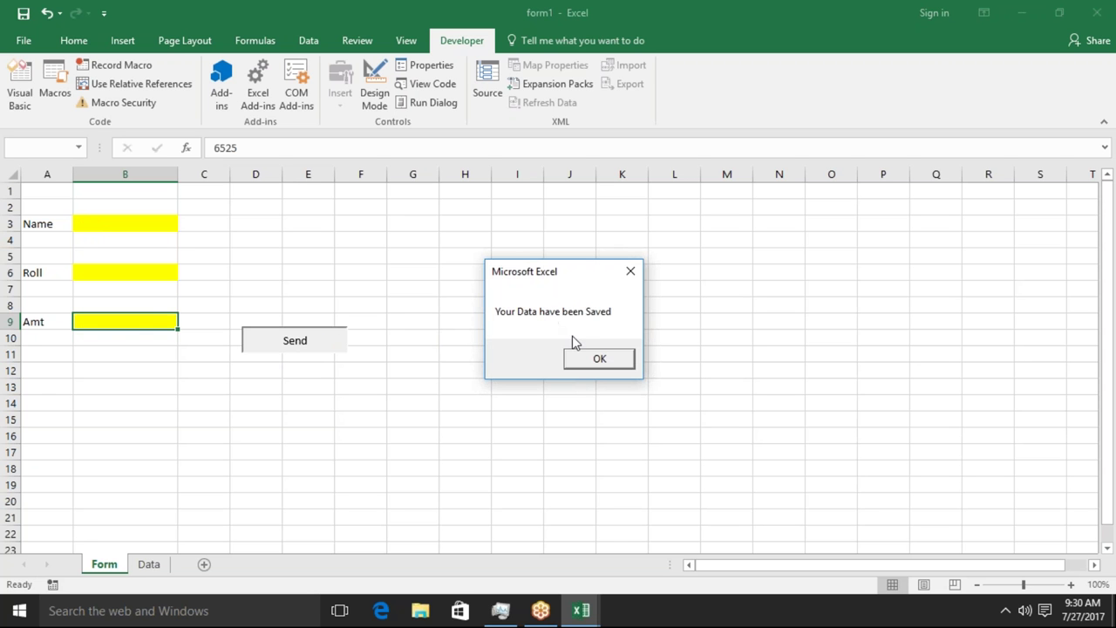
{"action": "left_click", "coordinate": [592, 361]}
{"action": "key", "text": "alt+F11"}
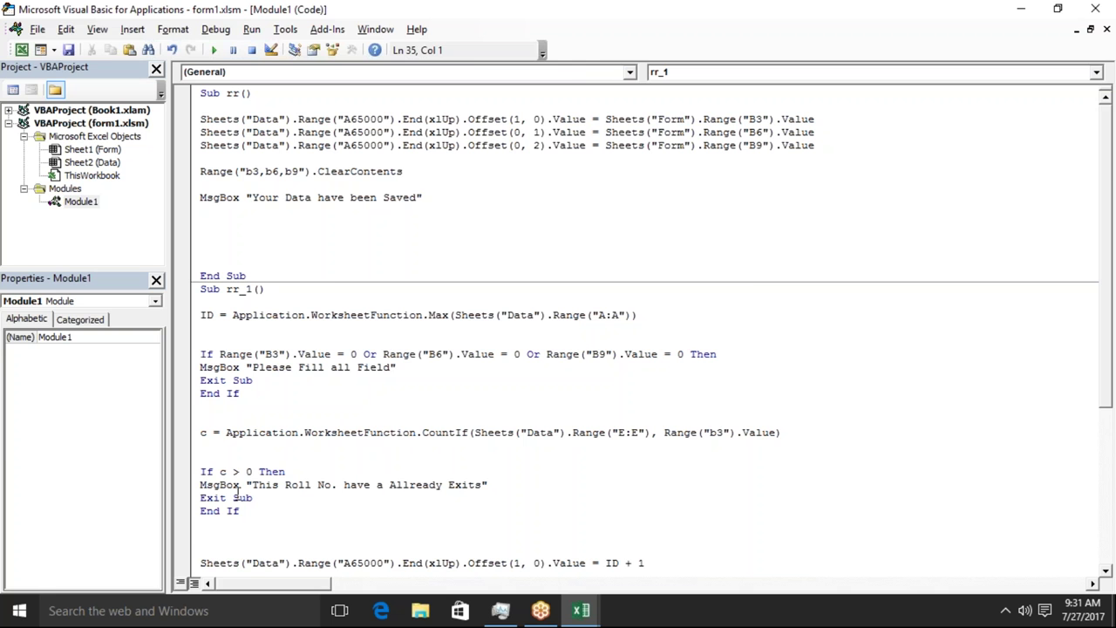
Change the CountIf criterion from Range("b3") to Range("b6"), the Roll cell.
{"action": "key", "text": "alt+F11"}
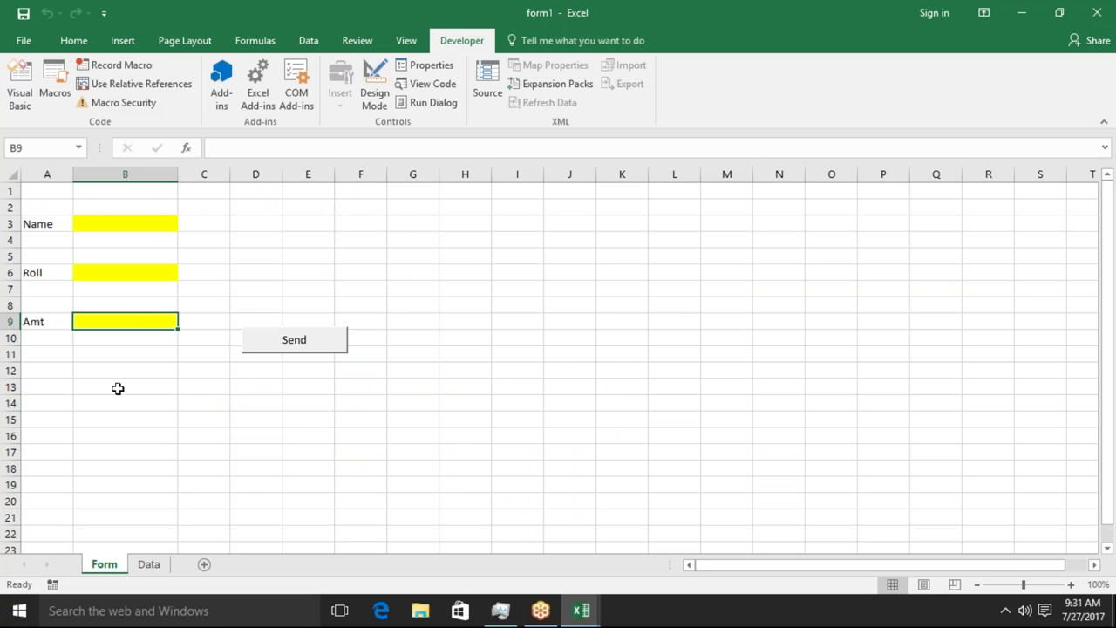
{"action": "left_click", "coordinate": [150, 278]}
{"action": "key", "text": "alt+F11"}
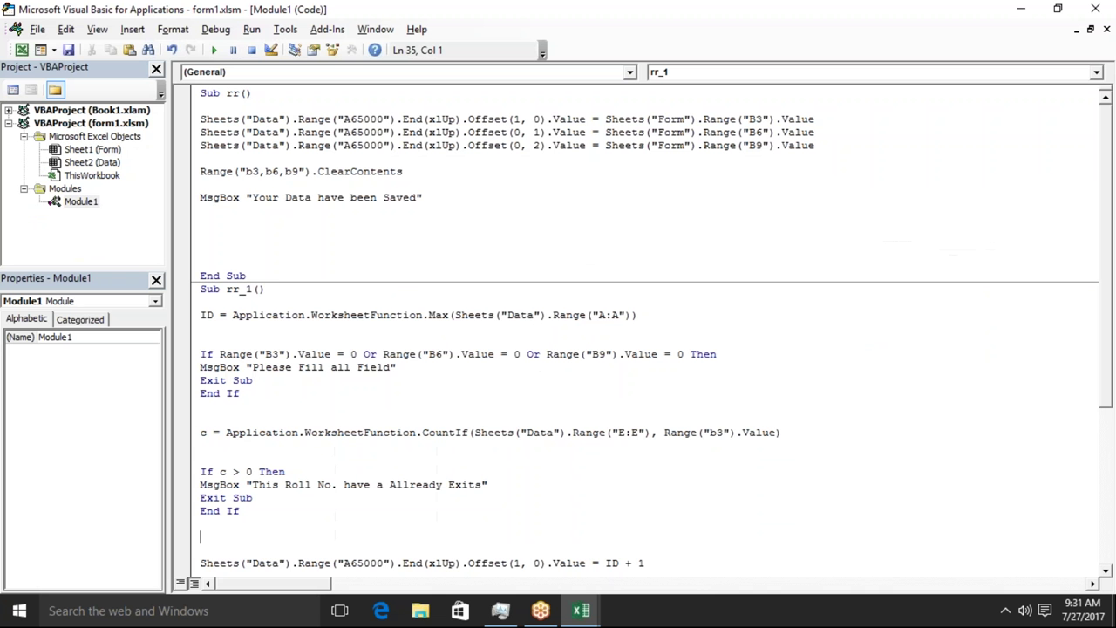
{"action": "left_click", "coordinate": [723, 432]}
{"action": "key", "text": "BackSpace"}
{"action": "type", "text": "6"}
{"action": "left_click", "coordinate": [647, 471]}
Back in Excel, enter Puja as the Name in B3.
{"action": "key", "text": "alt+F11"}
{"action": "left_click", "coordinate": [171, 223]}
{"action": "type", "text": "Puja"}
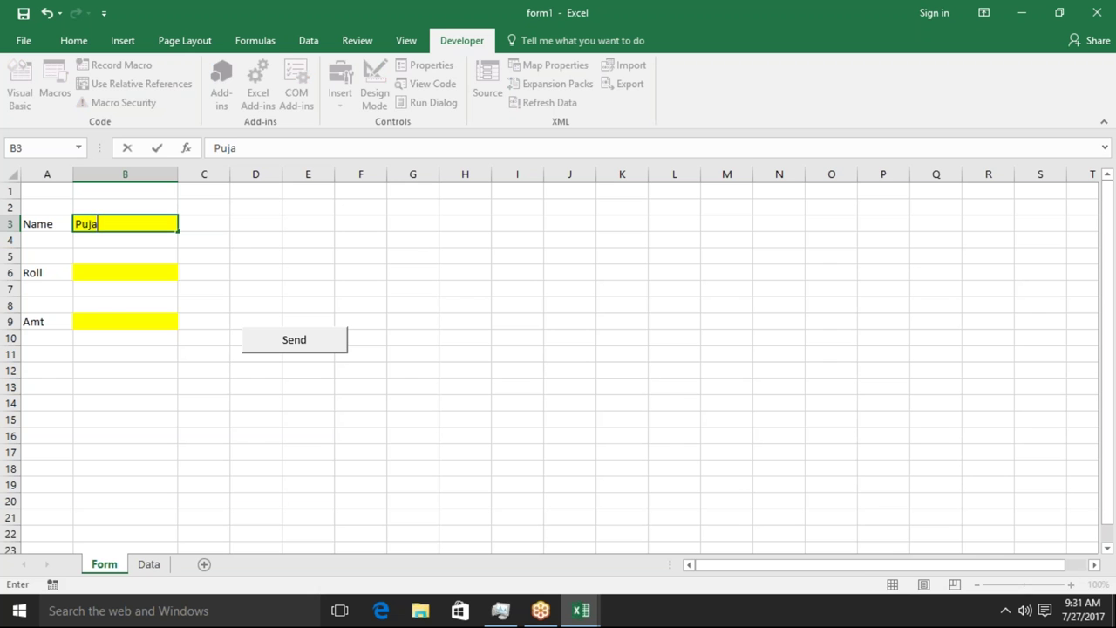
Send Roll 1 with Amt 856 and dismiss the duplicate-Roll warning.
{"action": "left_click", "coordinate": [160, 273]}
{"action": "type", "text": "1"}
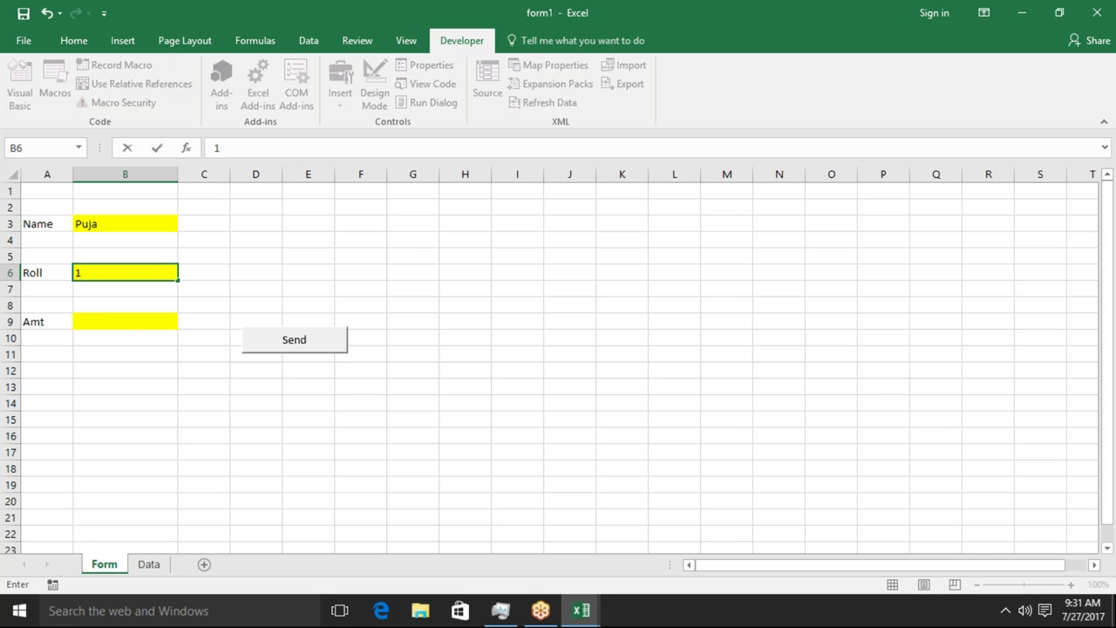
{"action": "left_click", "coordinate": [141, 322]}
{"action": "type", "text": "856"}
{"action": "left_click", "coordinate": [131, 224]}
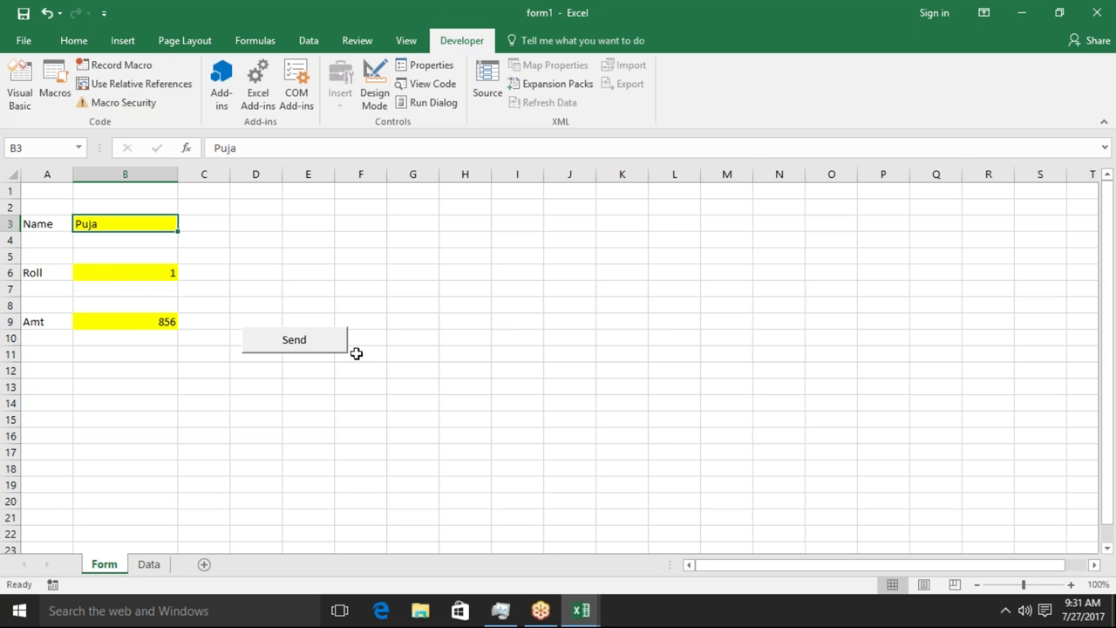
{"action": "left_click", "coordinate": [324, 348]}
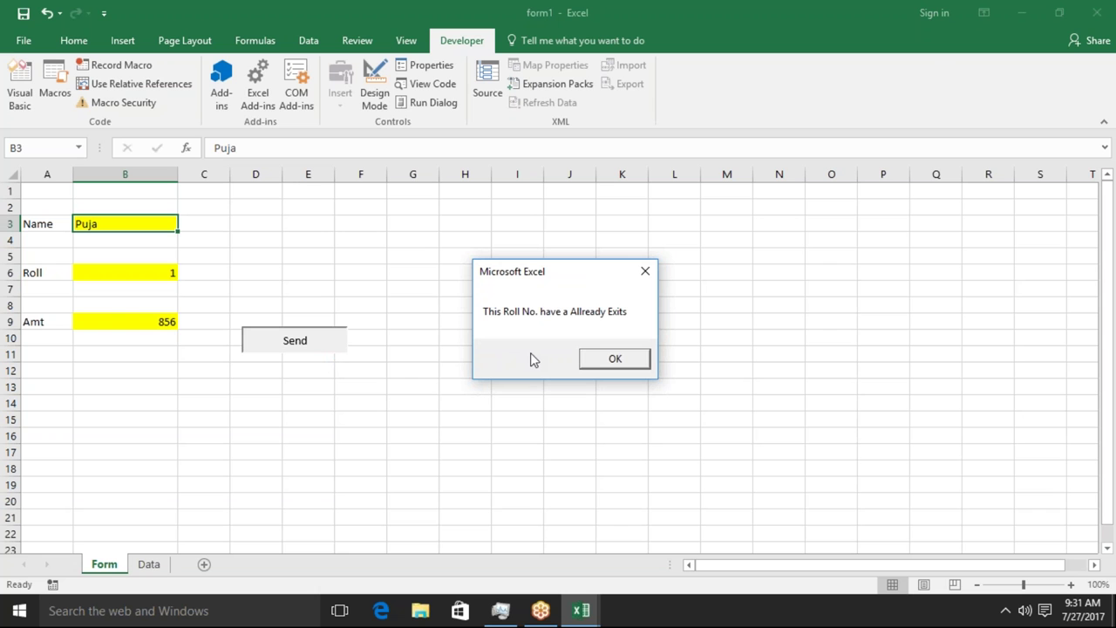
{"action": "left_click", "coordinate": [608, 365]}
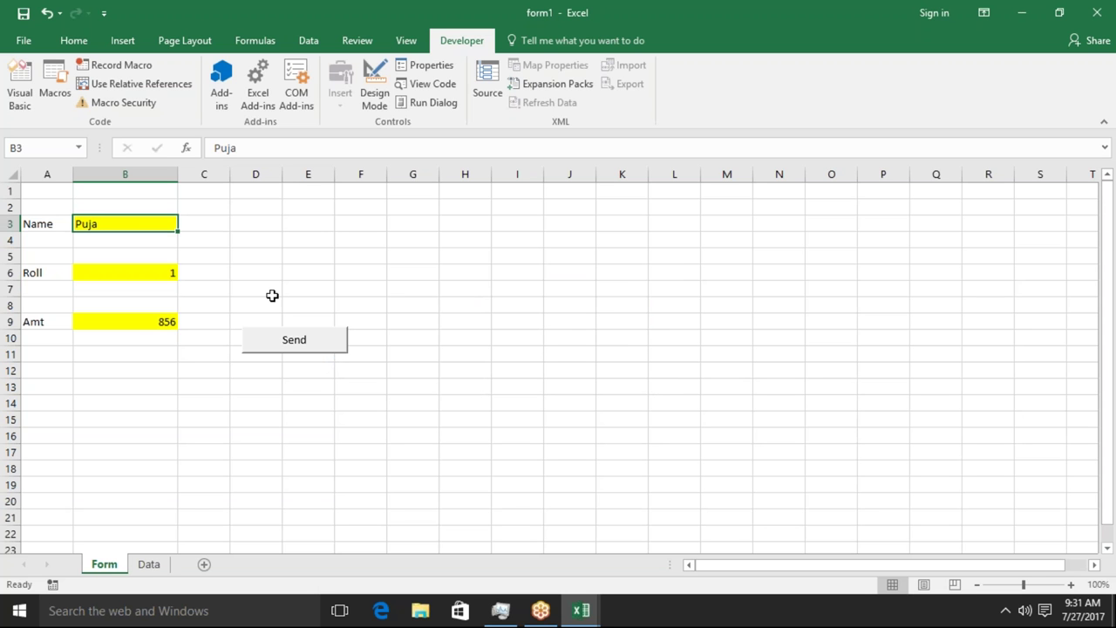
Change the Roll to 4 and send the entry again so it saves.
{"action": "left_click", "coordinate": [174, 272]}
{"action": "type", "text": "4"}
{"action": "left_click", "coordinate": [159, 321]}
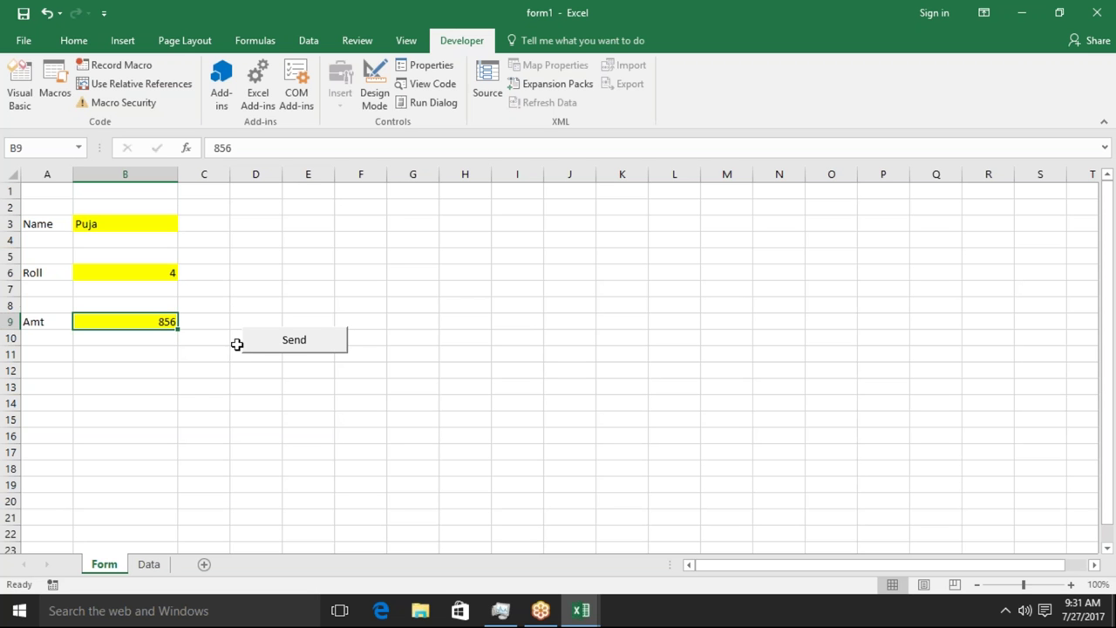
{"action": "left_click", "coordinate": [311, 350]}
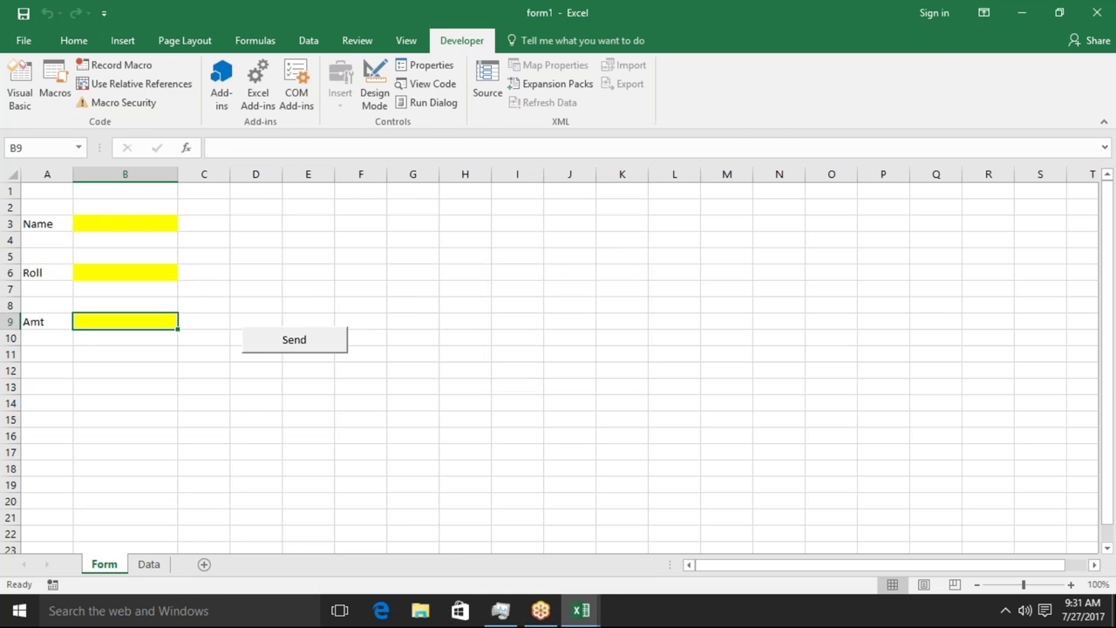
{"action": "key", "text": "alt+F11"}
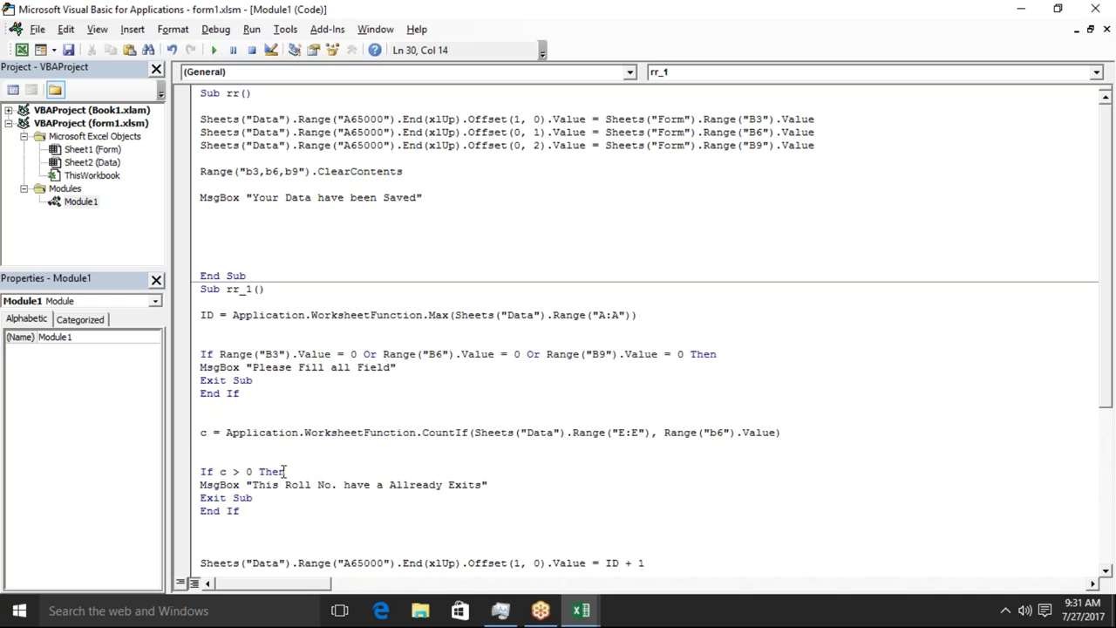
Highlight the CountIf function, the Data column E range and the b6 criterion to explain the count.
{"action": "left_click", "coordinate": [196, 433]}
{"action": "double_click", "coordinate": [450, 433]}
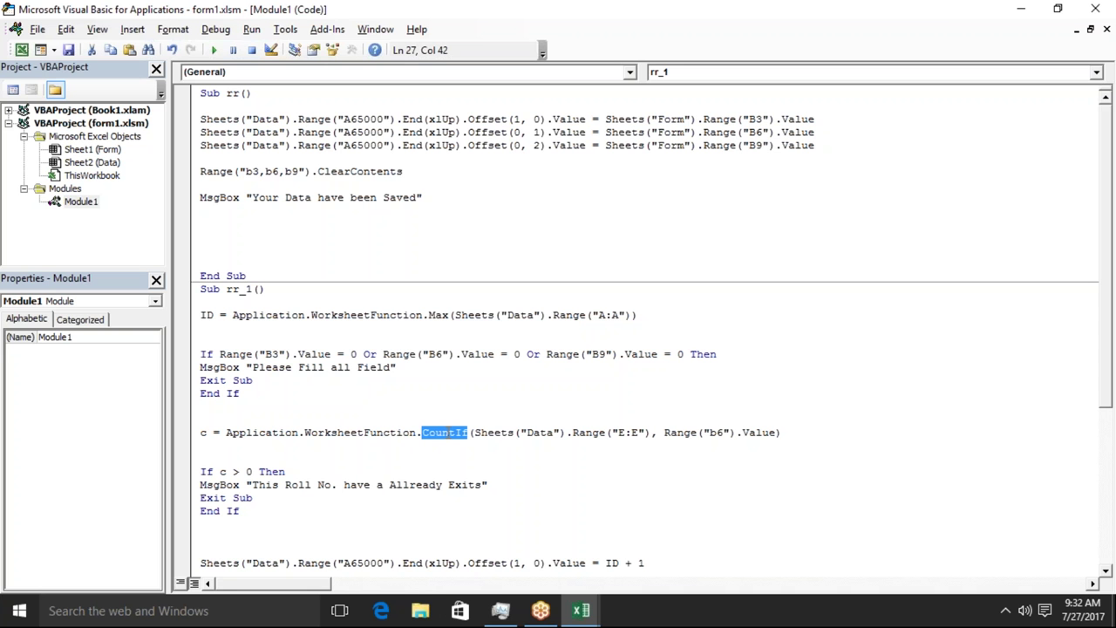
{"action": "left_click", "coordinate": [499, 443]}
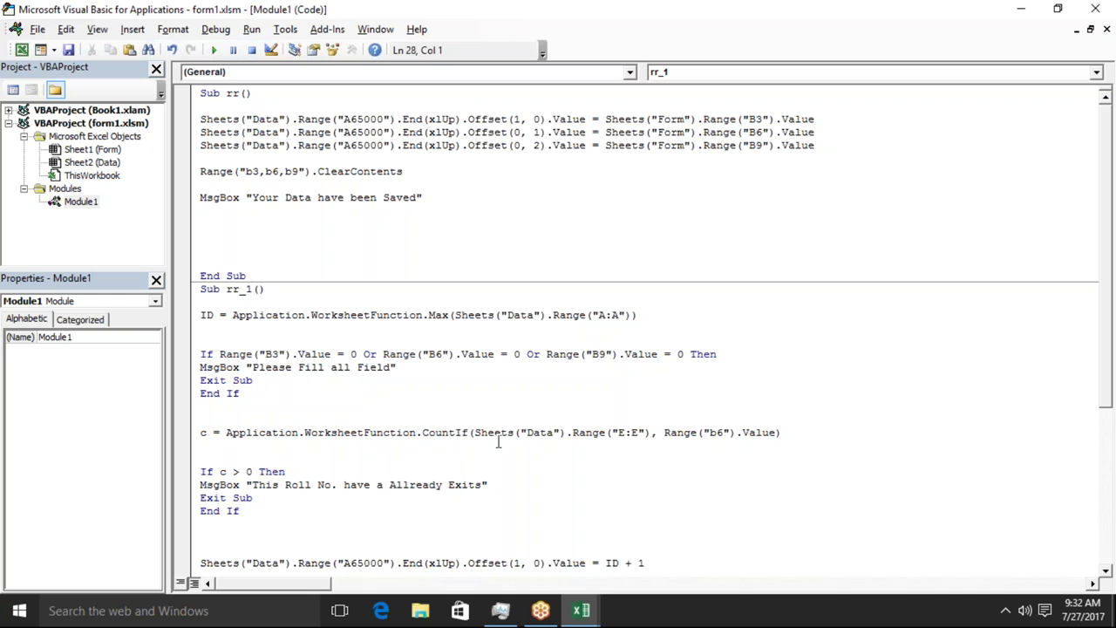
{"action": "left_click", "coordinate": [679, 431]}
{"action": "left_click", "coordinate": [384, 443]}
{"action": "double_click", "coordinate": [427, 434]}
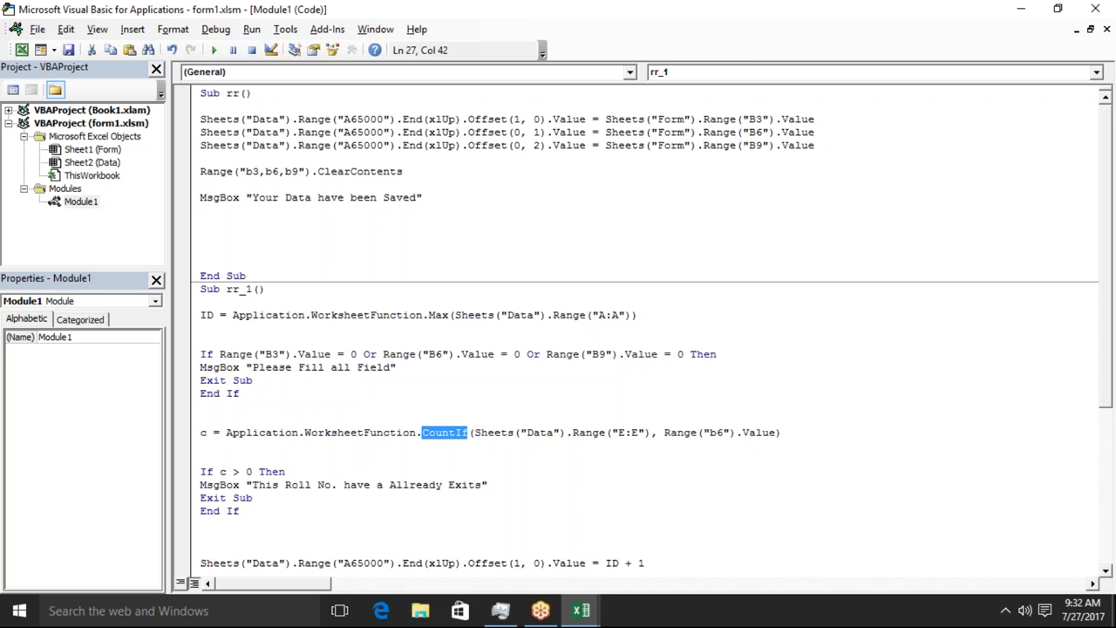
{"action": "left_click", "coordinate": [487, 449]}
{"action": "mouse_move", "coordinate": [472, 432]}
{"action": "left_mouse_down"}
{"action": "mouse_move", "coordinate": [595, 444]}
{"action": "mouse_move", "coordinate": [653, 432]}
{"action": "left_mouse_up"}
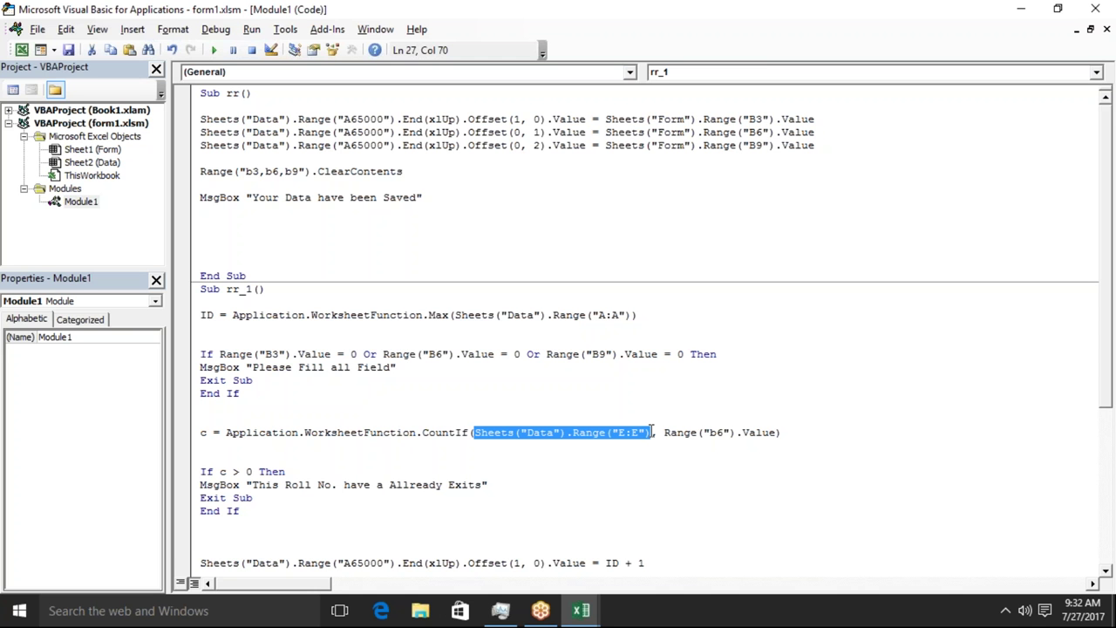
{"action": "left_click", "coordinate": [676, 431]}
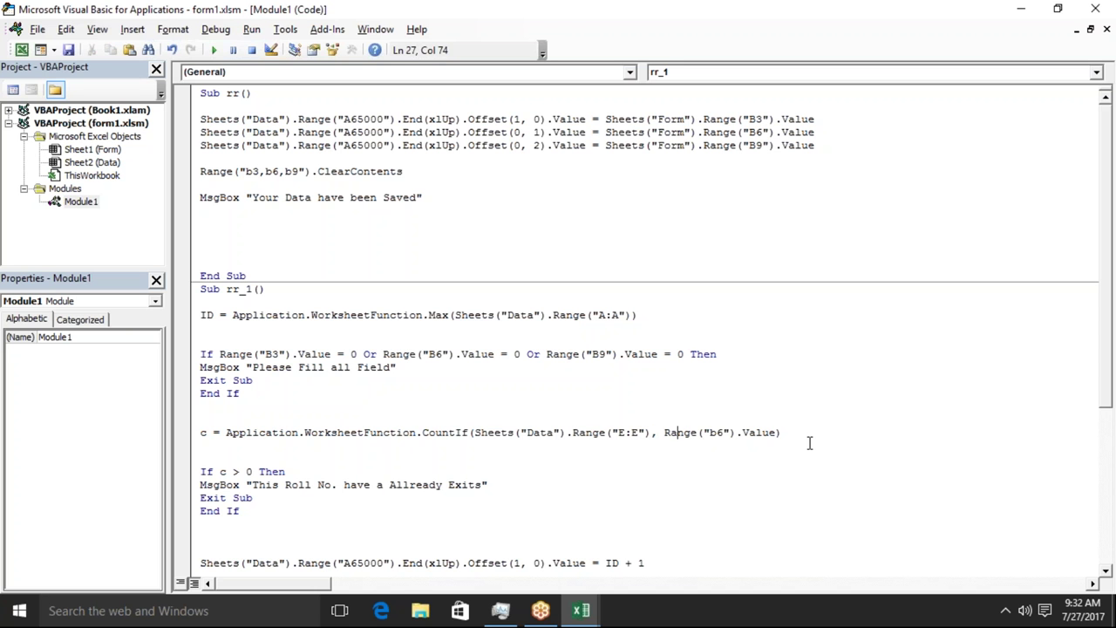
{"action": "left_click_drag", "start_coordinate": [809, 445], "coordinate": [223, 434]}
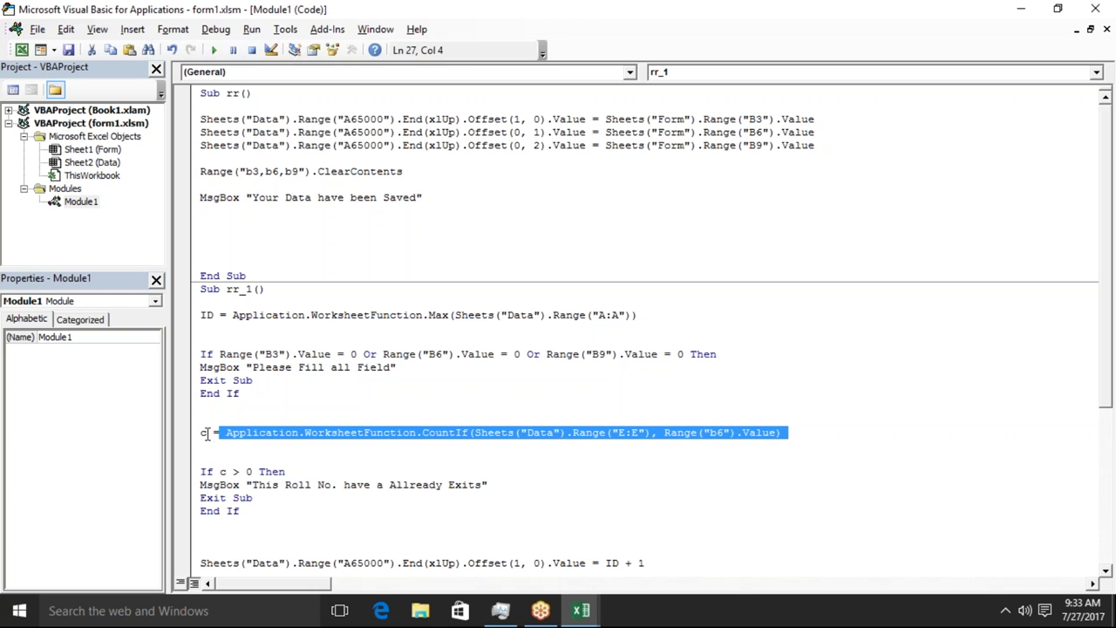
Highlight c, the If c > 0 condition, the duplicate warning and Exit Sub.
{"action": "double_click", "coordinate": [205, 433]}
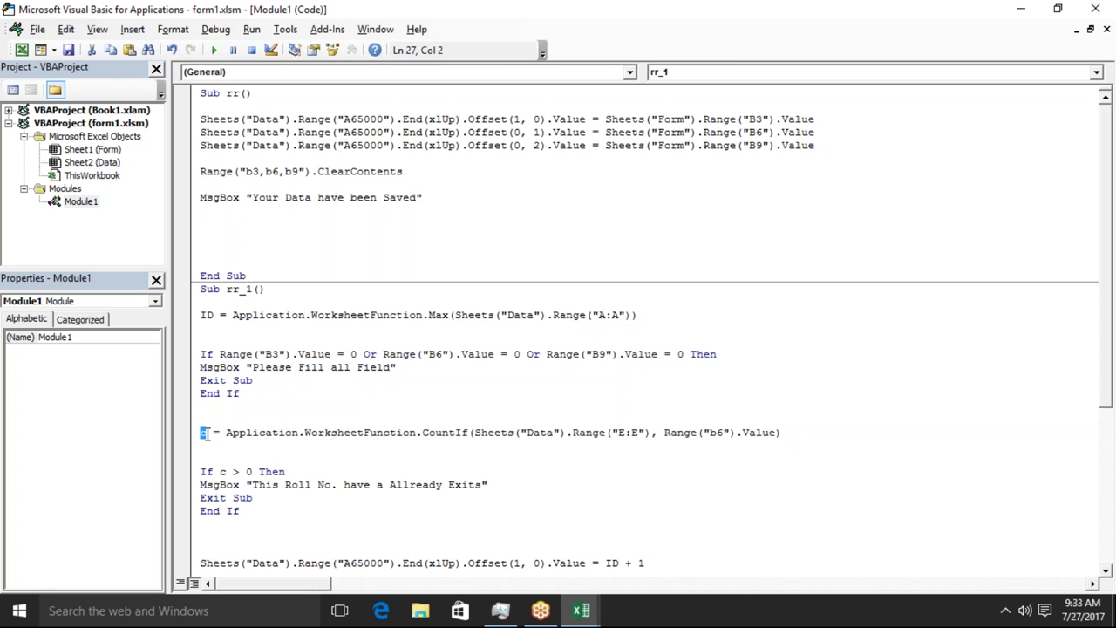
{"action": "double_click", "coordinate": [206, 472]}
{"action": "double_click", "coordinate": [221, 472]}
{"action": "left_click", "coordinate": [245, 472]}
{"action": "double_click", "coordinate": [268, 484]}
{"action": "double_click", "coordinate": [243, 498]}
Remove the data-writing lines below the duplicate check and go back to Excel.
{"action": "key", "text": "Down"}
{"action": "key", "text": "Down"}
{"action": "key", "text": "Down"}
{"action": "key", "text": "Down"}
{"action": "key", "text": "shift+End"}
{"action": "key", "text": "Delete"}
{"action": "key", "text": "alt+F11"}
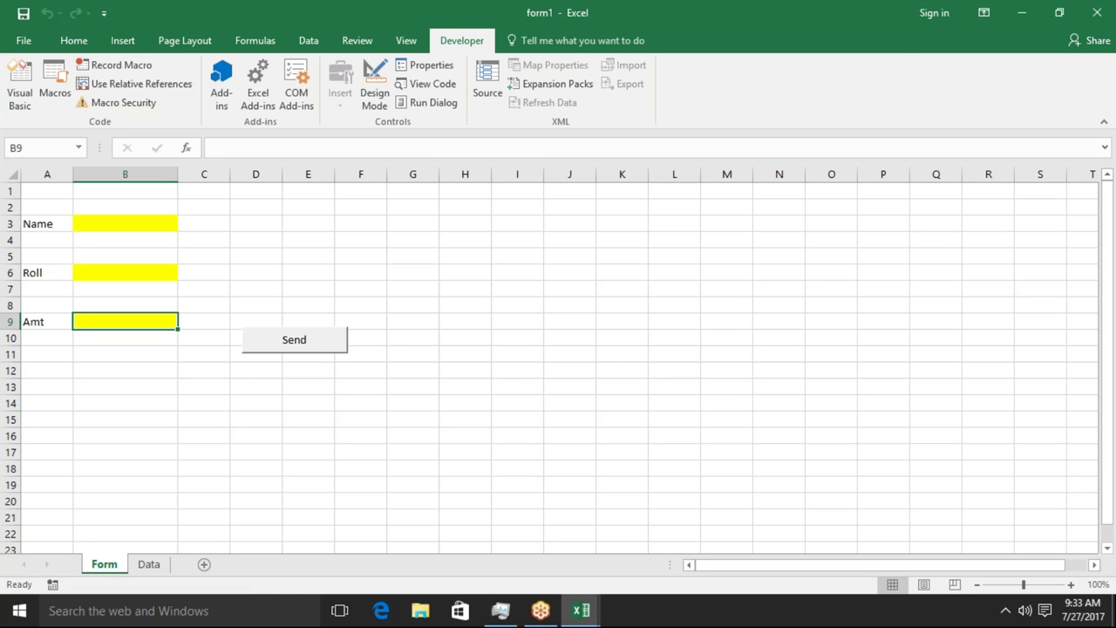
Restore the data-writing lines and open a blank line after the duplicate check.
{"action": "key", "text": "alt+F11"}
{"action": "left_click", "coordinate": [249, 527]}
{"action": "key", "text": "ctrl+v"}
{"action": "left_click", "coordinate": [250, 527]}
{"action": "key", "text": "Return"}
{"action": "key", "text": "Up"}
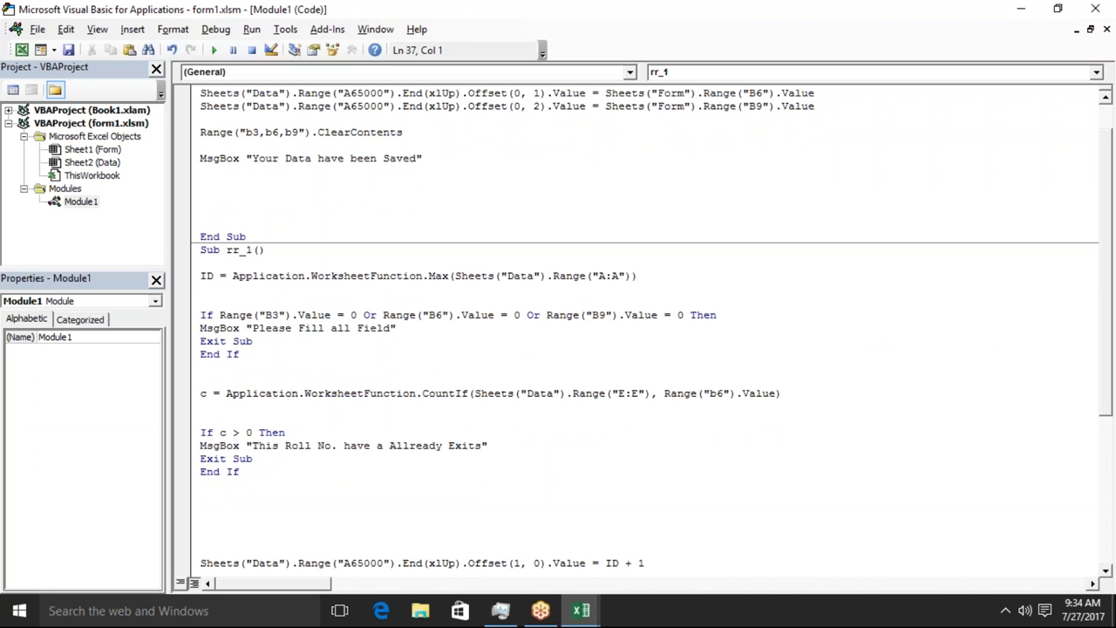
Start k = MsgBox with the prompt "Do you want to SAved Data".
{"action": "type", "text": "k"}
{"action": "type", "text": "="}
{"action": "type", "text": "msgbox"}
{"action": "type", "text": "(\"Do you want to "}
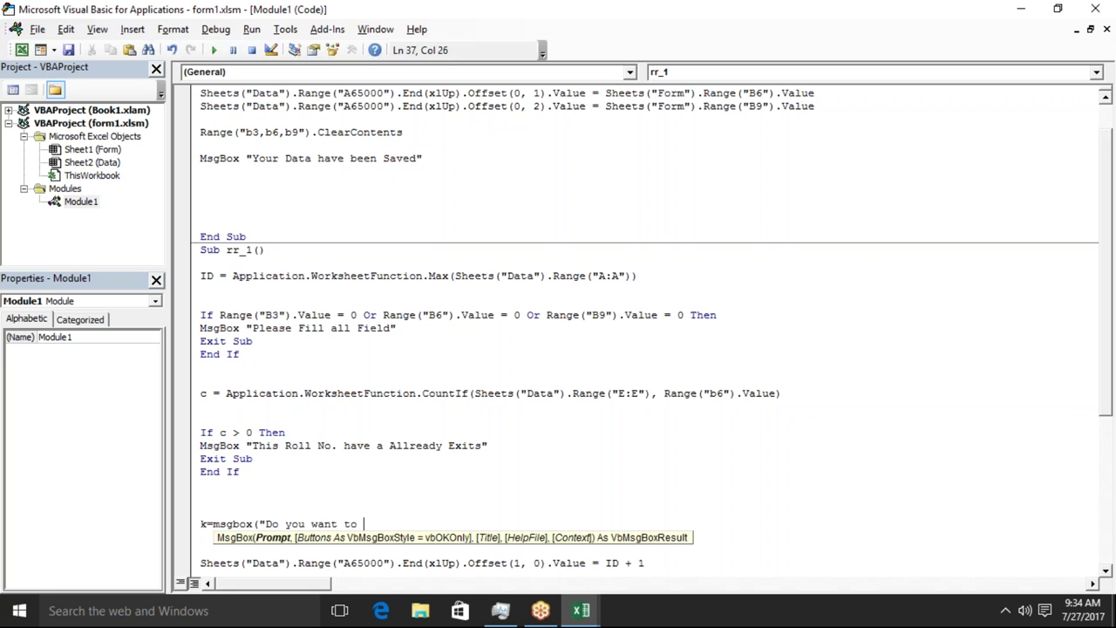
{"action": "type", "text": "SA"}
{"action": "type", "text": "ved "}
{"action": "type", "text": " \\"}
{"action": "key", "text": "BackSpace"}
{"action": "type", "text": "F"}
{"action": "key", "text": "BackSpace"}
{"action": "type", "text": "Data"}
{"action": "type", "text": "\","}
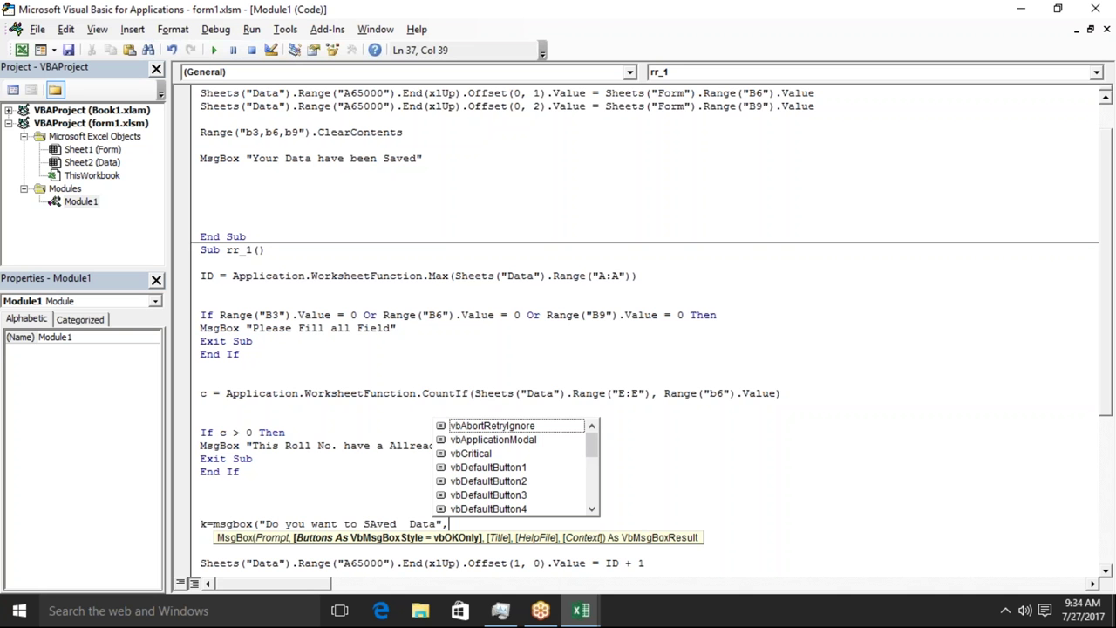
Add the vbYesNo style and "Confirmation" title, then paste the data-writing lines below.
{"action": "key", "text": "Down"}
{"action": "key", "text": "Down"}
{"action": "key", "text": "Down"}
{"action": "key", "text": "Down"}
{"action": "key", "text": "Down"}
{"action": "key", "text": "Down"}
{"action": "key", "text": "Down"}
{"action": "key", "text": "Down"}
{"action": "key", "text": "Down"}
{"action": "key", "text": "Down"}
{"action": "key", "text": "Down"}
{"action": "key", "text": "Down"}
{"action": "key", "text": "Down"}
{"action": "key", "text": "Down"}
{"action": "key", "text": "Down"}
{"action": "key", "text": "Down"}
{"action": "key", "text": "Down"}
{"action": "key", "text": "Down"}
{"action": "key", "text": "Down"}
{"action": "key", "text": "Up"}
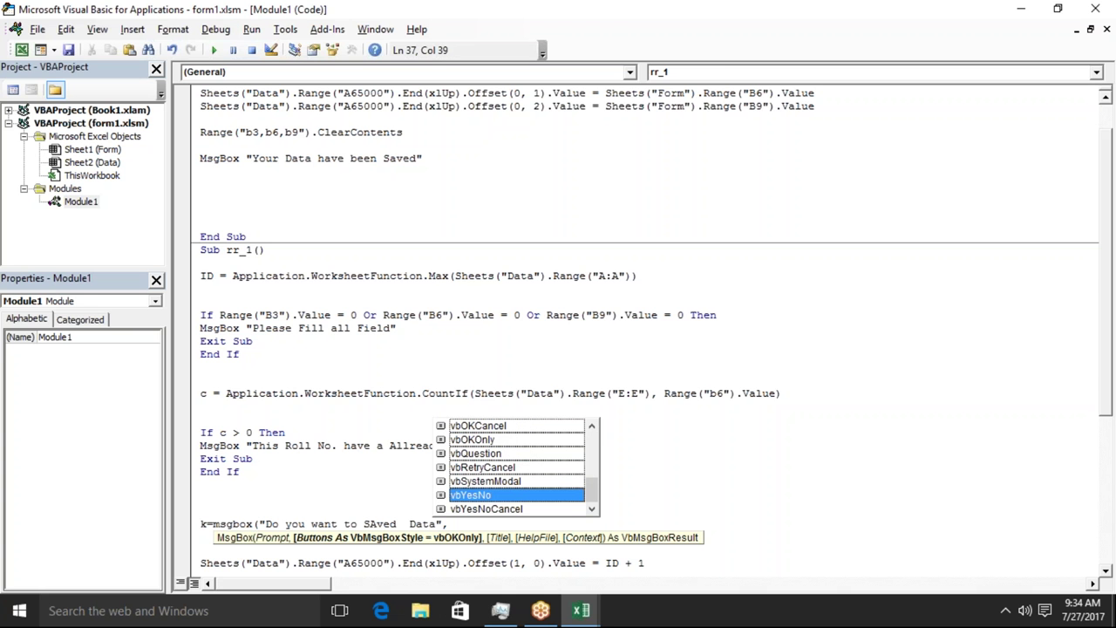
{"action": "key", "text": "Tab"}
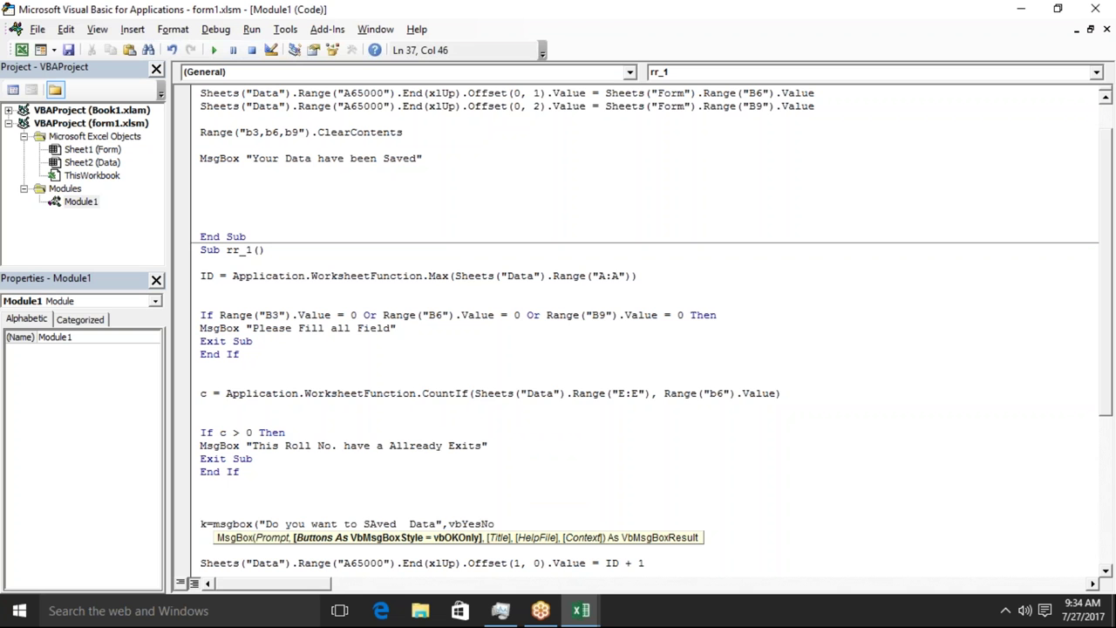
{"action": "type", "text": ",\"Confirmation"}
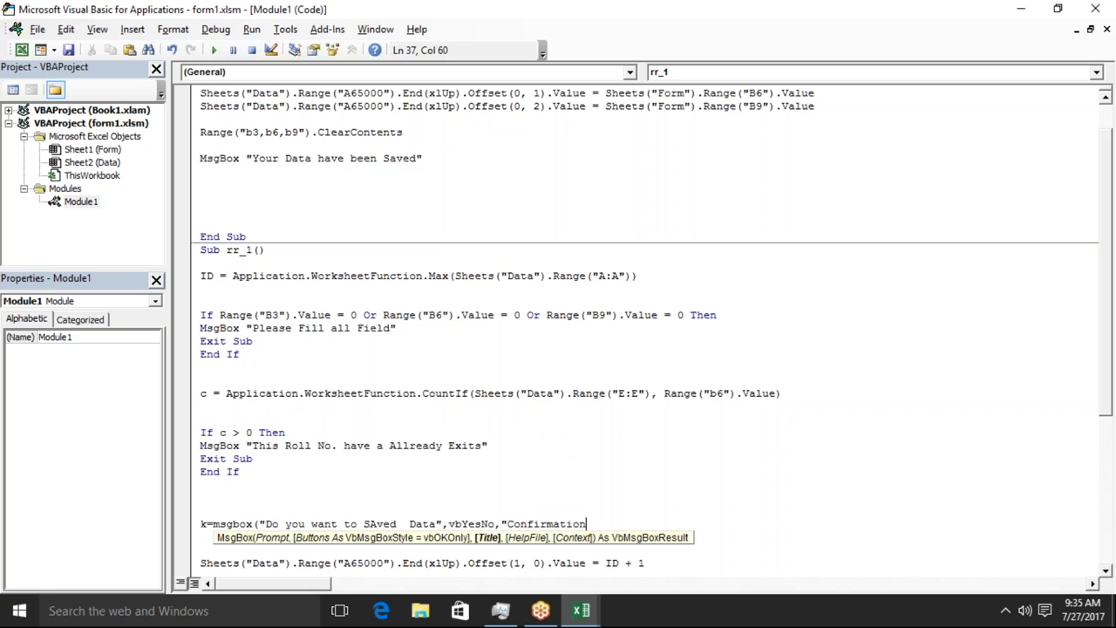
{"action": "type", "text": "\""}
{"action": "type", "text": ")"}
{"action": "key", "text": "Return"}
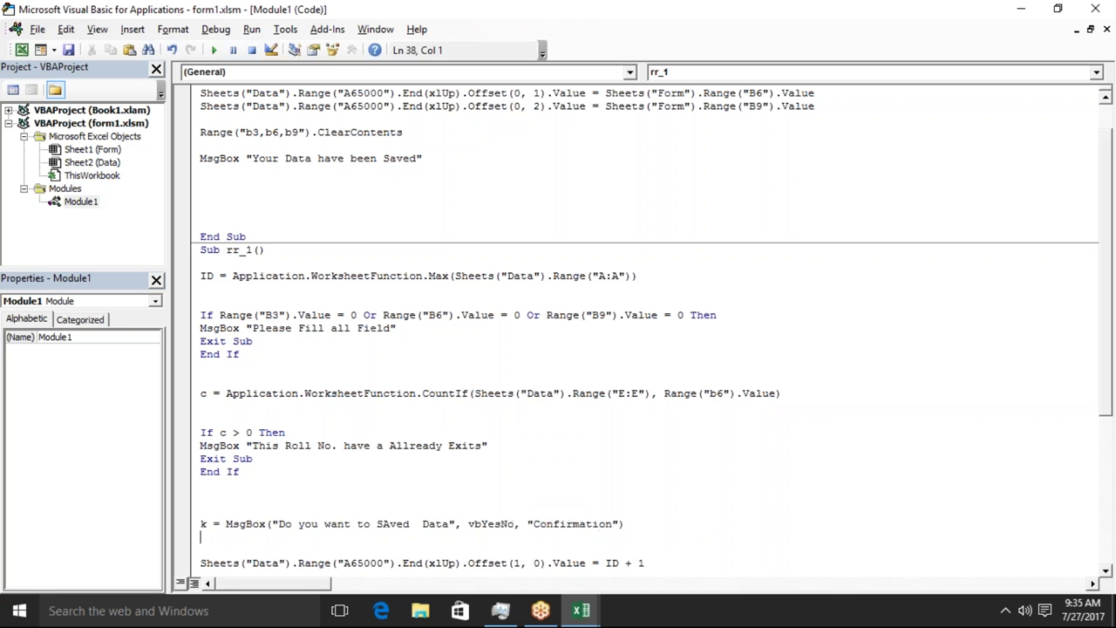
{"action": "key", "text": "Return"}
{"action": "key", "text": "Return"}
{"action": "key", "text": "Return"}
{"action": "type", "text": "Sheets(\"Data\").Range(\"A65000\").End(xlUp).Offset(1, 0).Value = ID + 1 Sheets(\"Data\").Range(\"A65000\").End(xlUp).Offset(0, 1).Value = Date Sheets(\"Data\").Range(\"A65000\").End(xlUp).Offset(0, 2).Value = Format(Now, \"HH:MM:SS\")"}
Add If k = vbNo Then Exit Sub below the confirmation line.
{"action": "key", "text": "Up"}
{"action": "key", "text": "Up"}
{"action": "key", "text": "Up"}
{"action": "key", "text": "Up"}
{"action": "key", "text": "Up"}
{"action": "key", "text": "Up"}
{"action": "key", "text": "Up"}
{"action": "key", "text": "Right"}
{"action": "key", "text": "Right"}
{"action": "key", "text": "Right"}
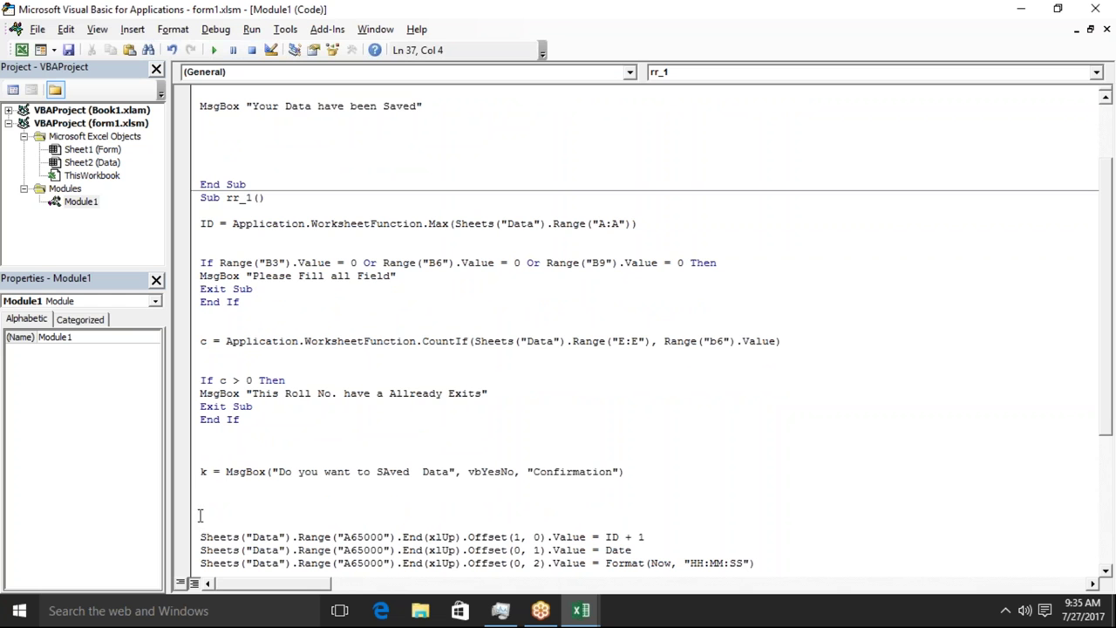
{"action": "double_click", "coordinate": [206, 474]}
{"action": "left_click", "coordinate": [208, 482]}
{"action": "key", "text": "Return"}
{"action": "type", "text": "if "}
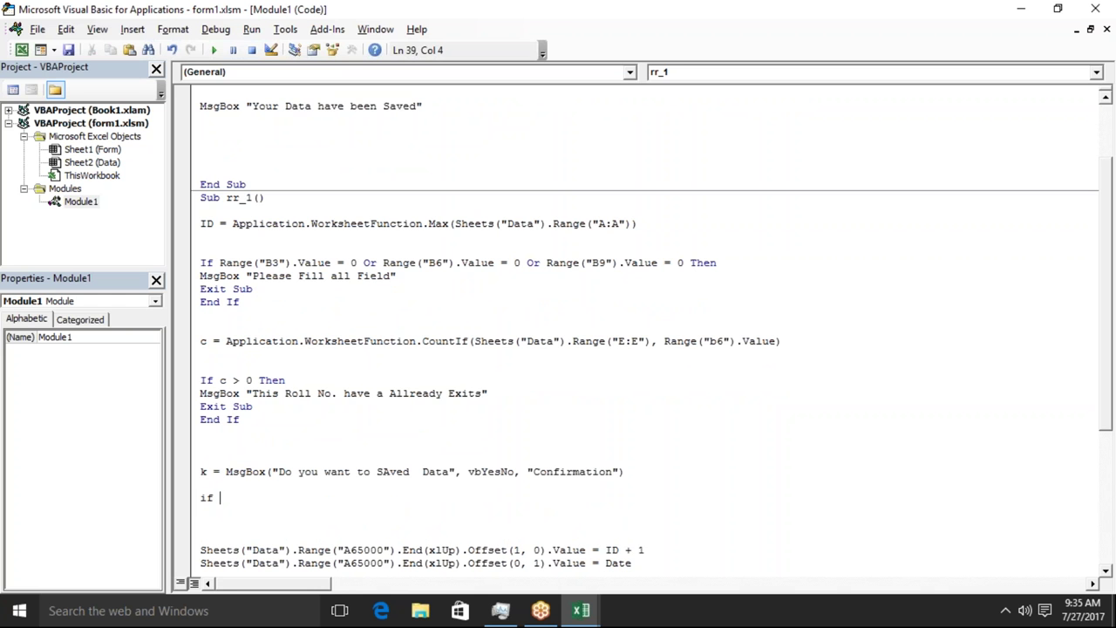
{"action": "type", "text": "k=vbno"}
{"action": "type", "text": " then "}
{"action": "type", "text": "exit "}
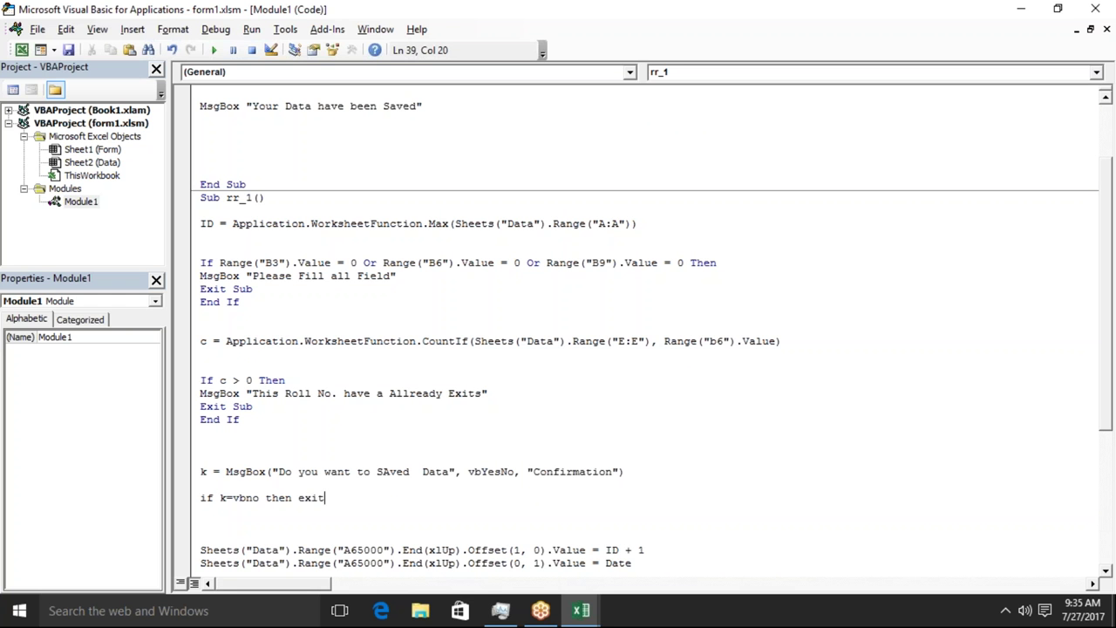
{"action": "type", "text": "sub"}
{"action": "key", "text": "Return"}
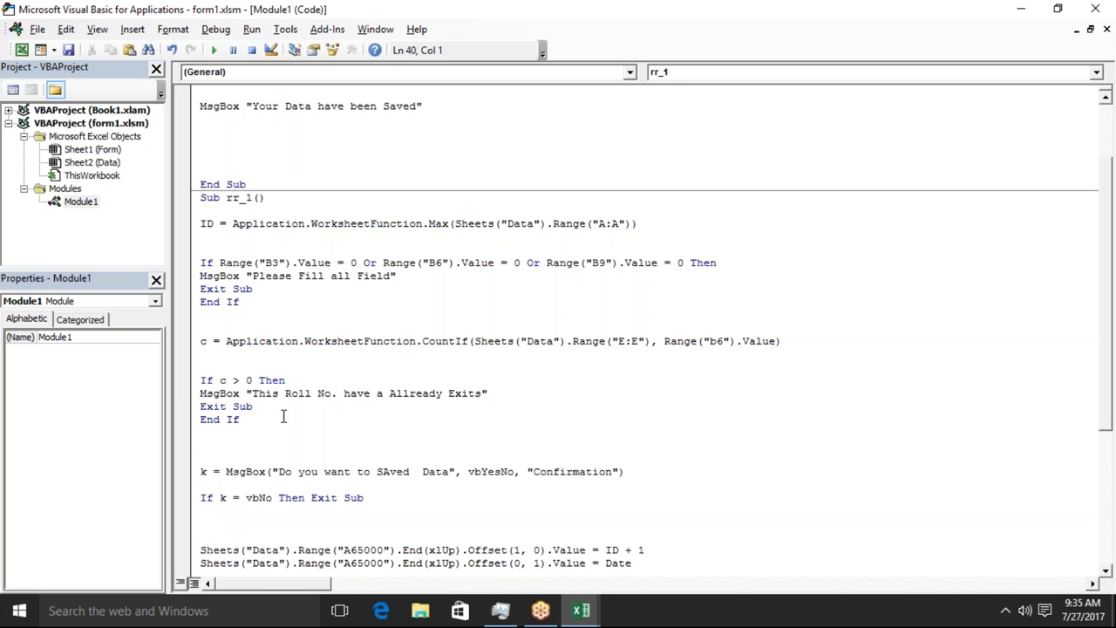
Set and clear breakpoints on the duplicate-check lines while reviewing the vbNo exit.
{"action": "left_click", "coordinate": [272, 503]}
{"action": "double_click", "coordinate": [313, 503]}
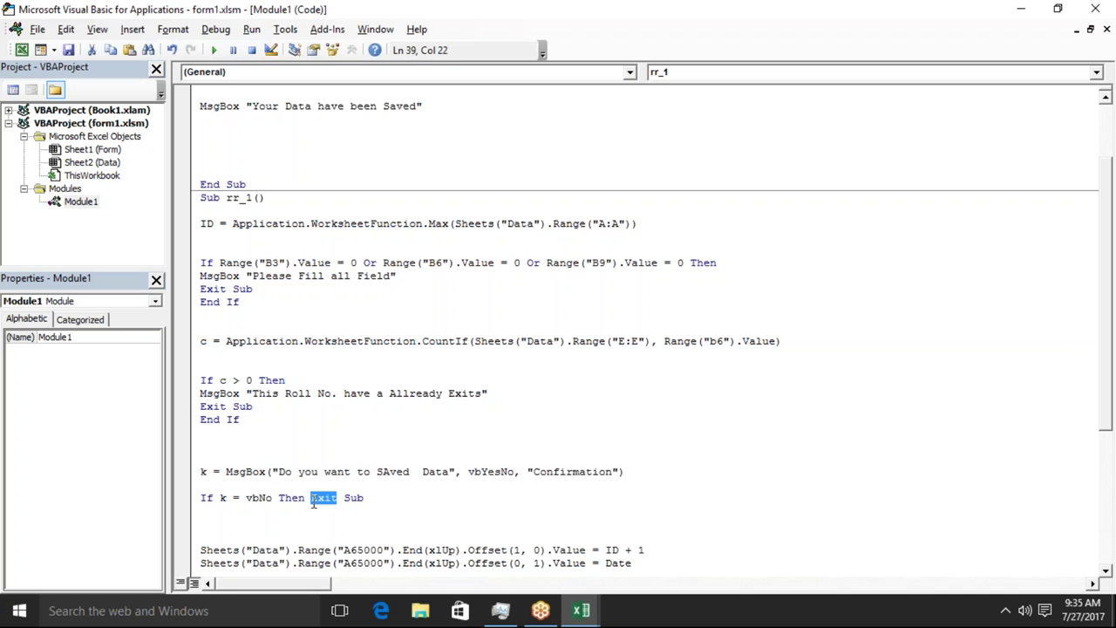
{"action": "left_click", "coordinate": [185, 395]}
{"action": "left_click", "coordinate": [190, 421]}
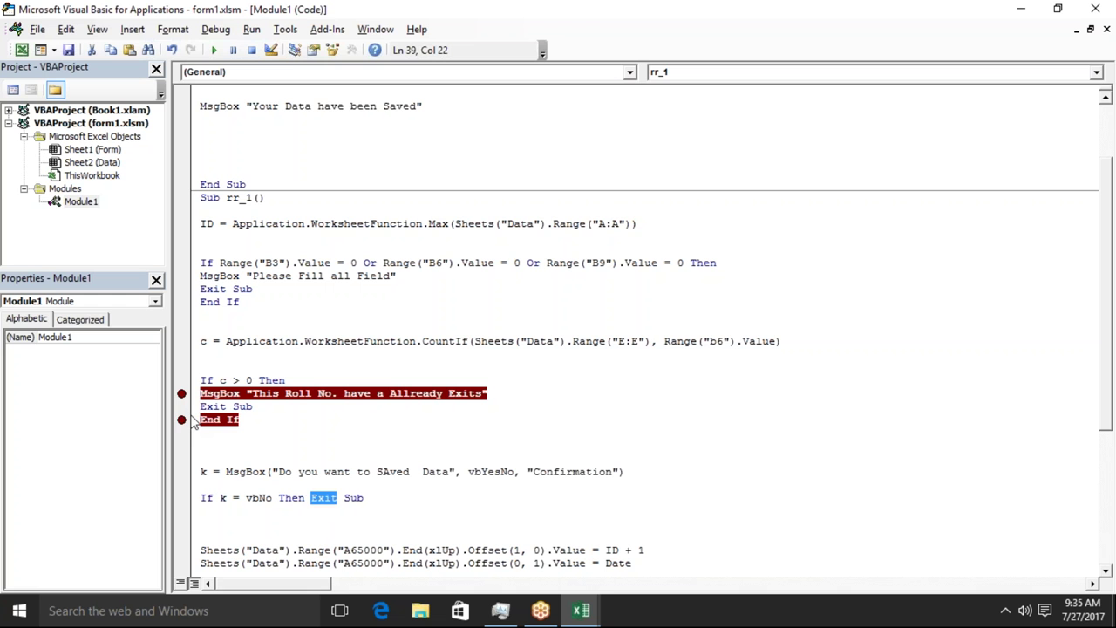
{"action": "left_click", "coordinate": [192, 421]}
{"action": "left_click", "coordinate": [193, 407]}
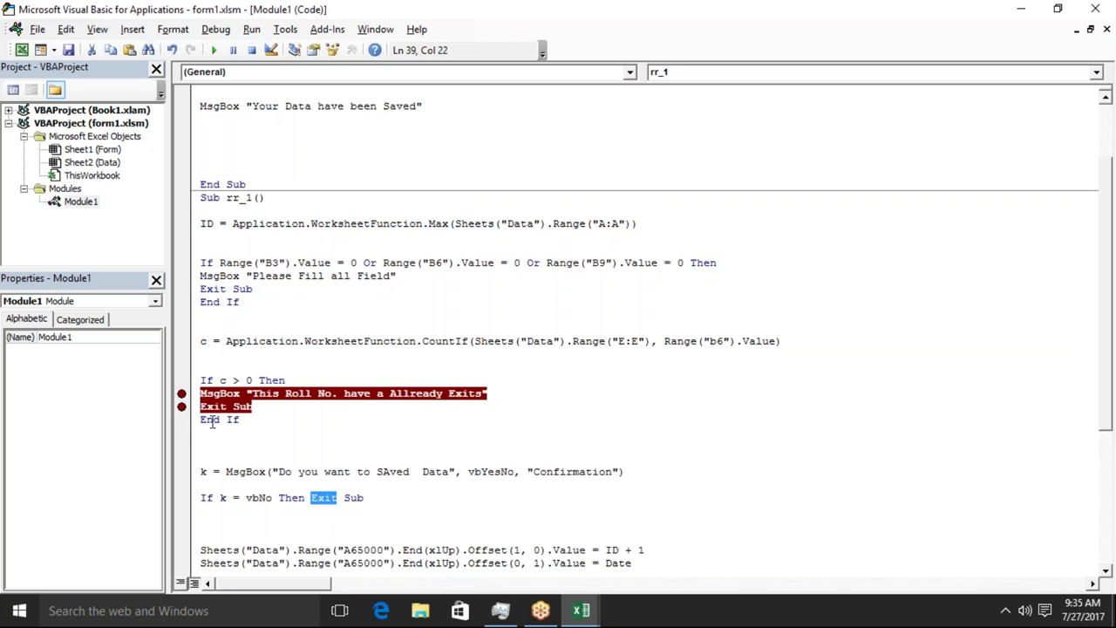
{"action": "left_click", "coordinate": [182, 406]}
{"action": "left_click", "coordinate": [178, 384]}
{"action": "left_click", "coordinate": [181, 393]}
{"action": "left_click", "coordinate": [182, 381]}
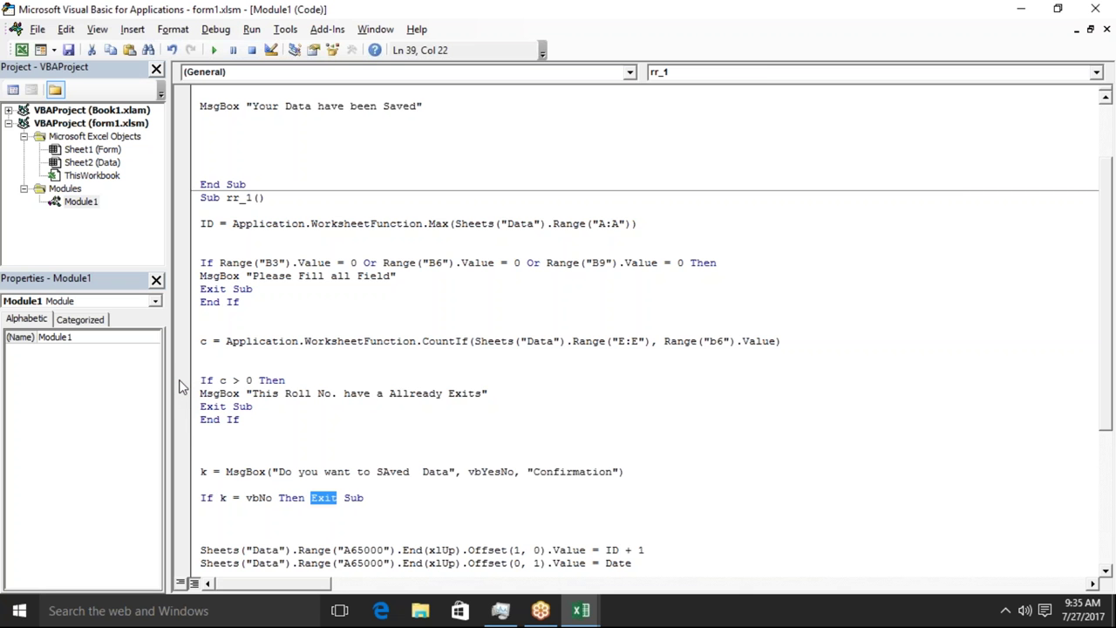
{"action": "left_click", "coordinate": [229, 506]}
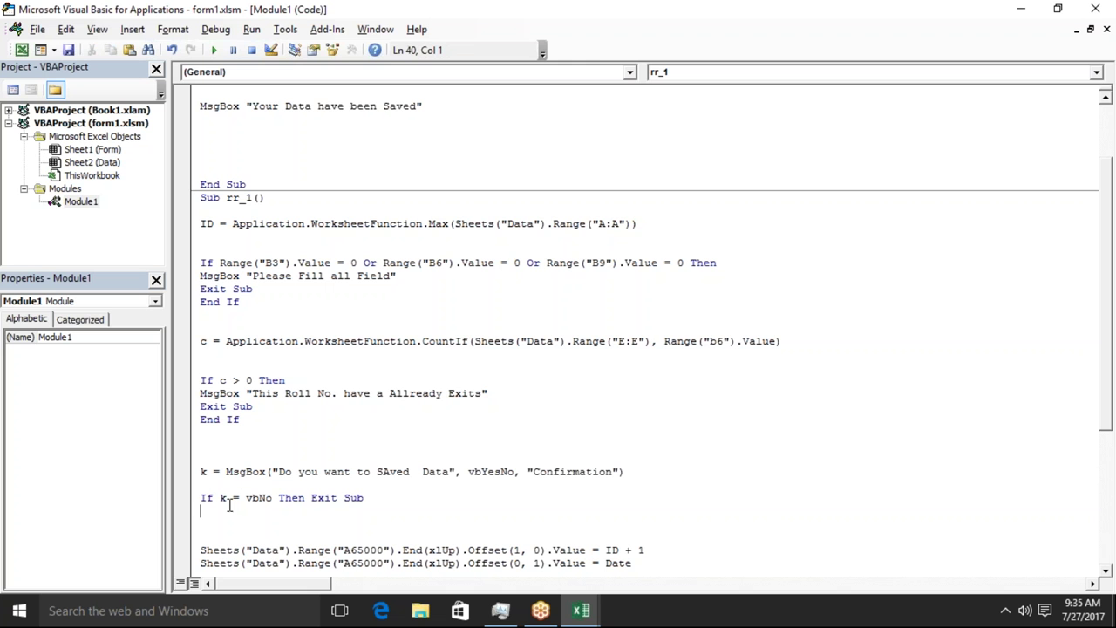
{"action": "left_click", "coordinate": [309, 503]}
{"action": "left_click", "coordinate": [301, 513]}
Return to the Excel form and enter a student name, Roll 5 and amount 6524.
{"action": "key", "text": "alt+F11"}
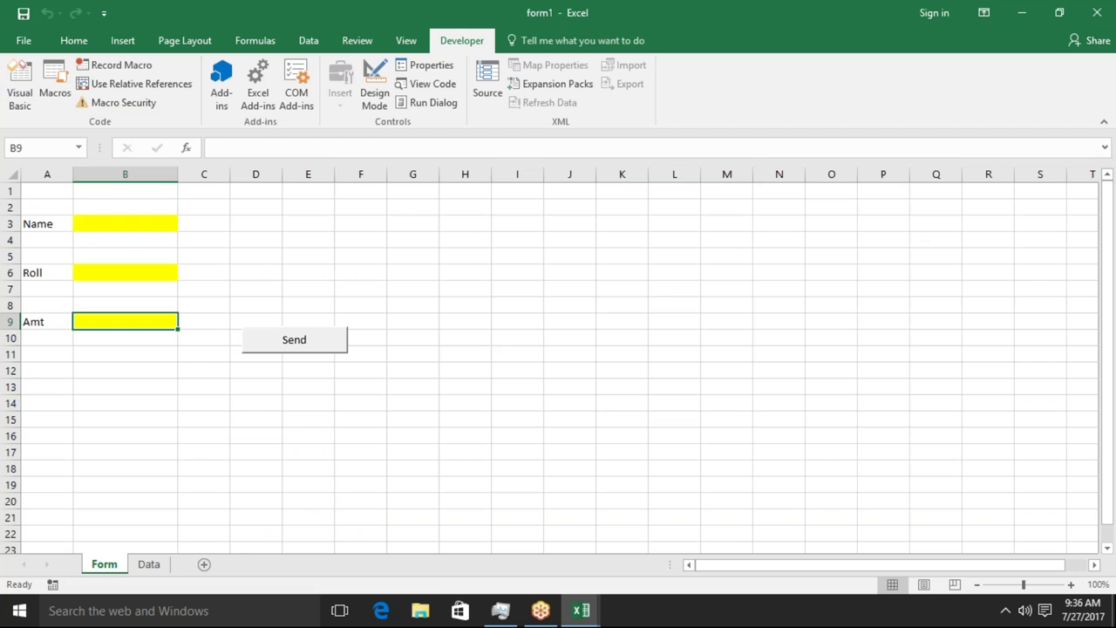
{"action": "left_click", "coordinate": [159, 222]}
{"action": "type", "text": "Puja"}
{"action": "key", "text": "Return"}
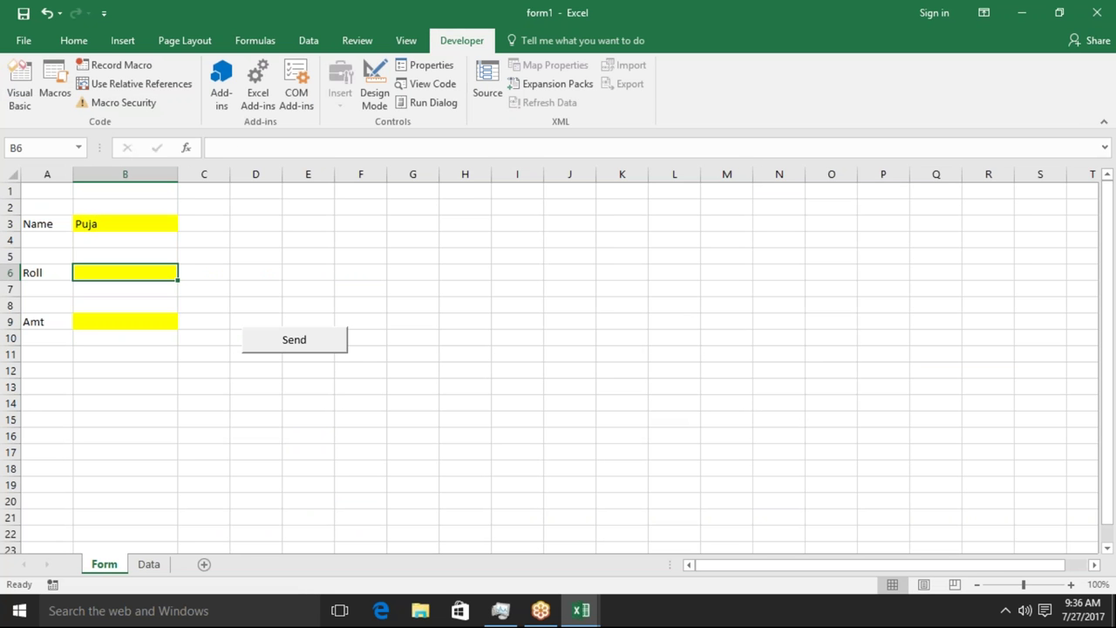
{"action": "type", "text": "5"}
{"action": "key", "text": "Return"}
{"action": "type", "text": "6524"}
{"action": "key", "text": "Return"}
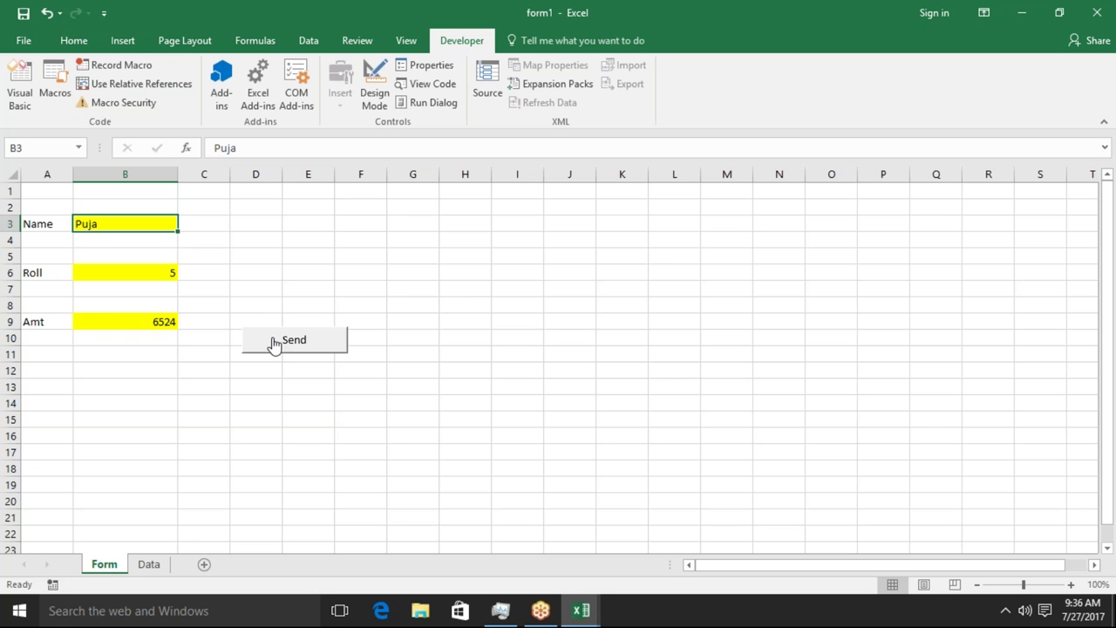
Send the entry, answer Yes to save it to the Data sheet, then open the VBA editor.
{"action": "left_click", "coordinate": [274, 343]}
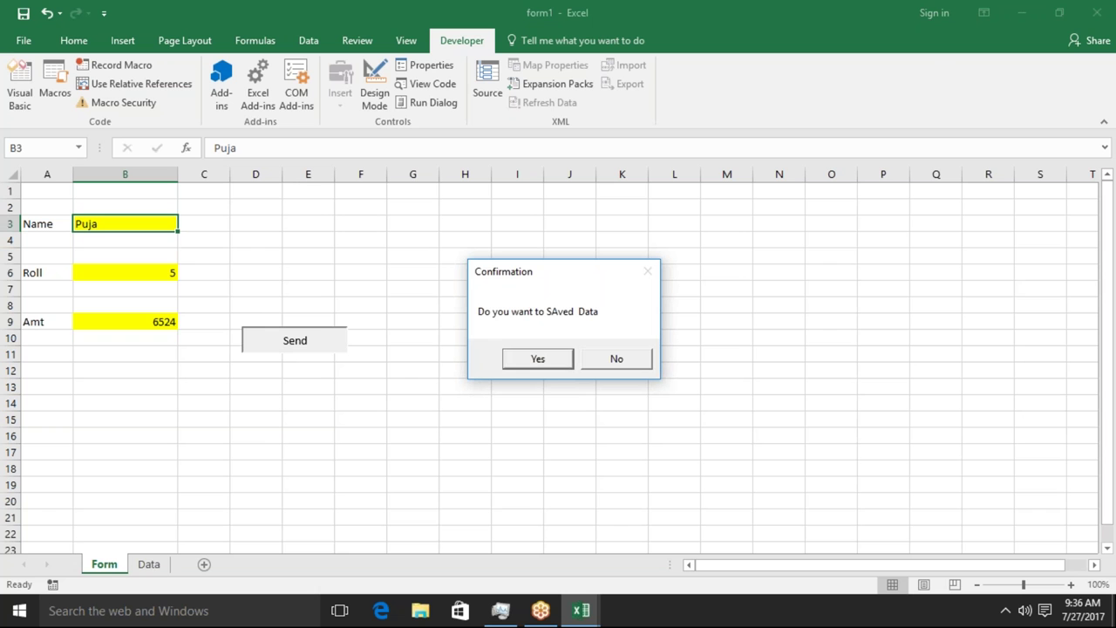
{"action": "left_click", "coordinate": [538, 359]}
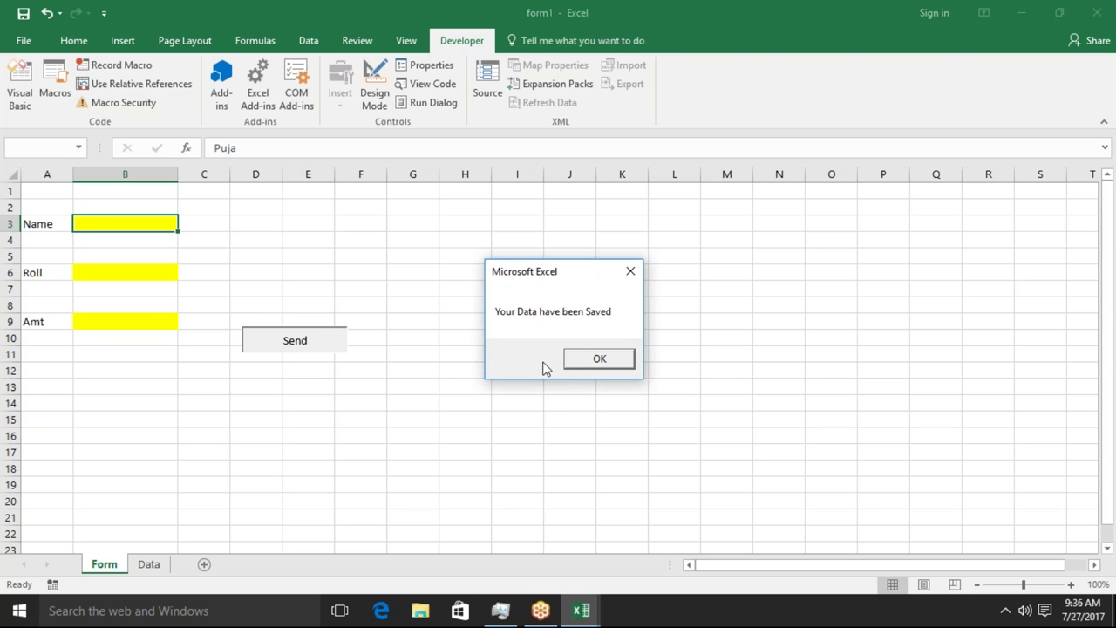
{"action": "left_click", "coordinate": [593, 363]}
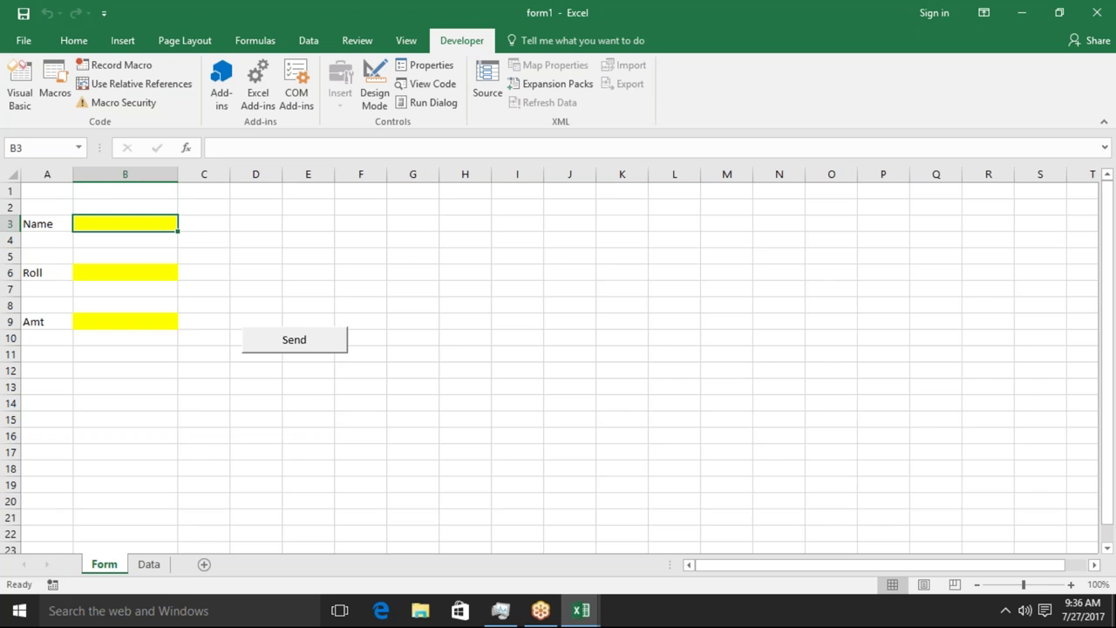
{"action": "key", "text": "alt+F11"}
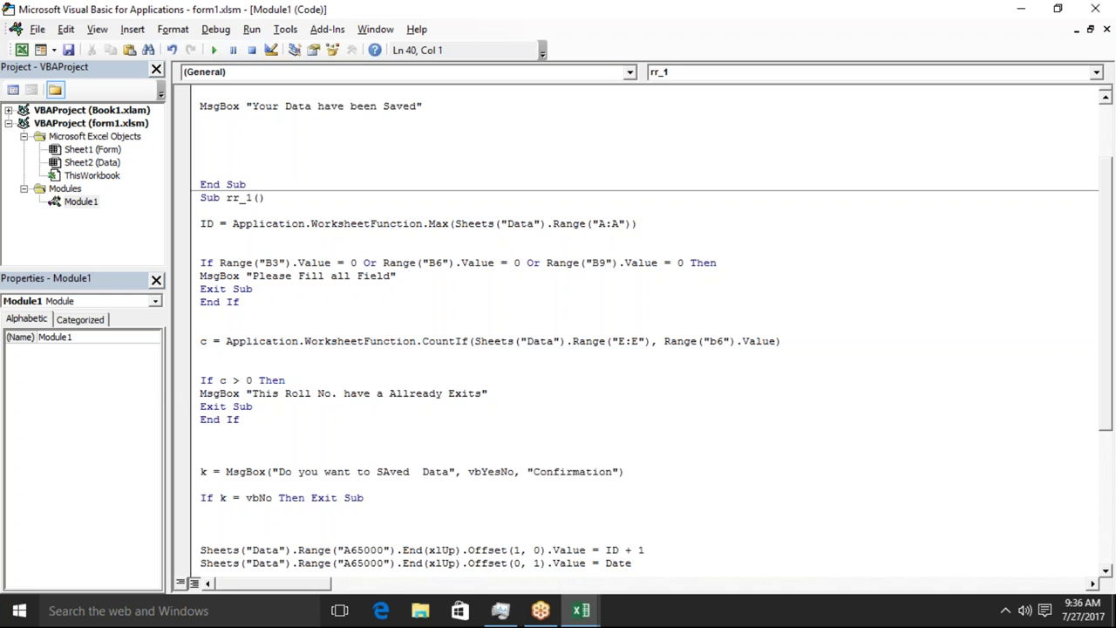
Highlight MsgBox, vbYesNo and the Confirmation title in the confirmation prompt code.
{"action": "double_click", "coordinate": [192, 395]}
{"action": "left_click", "coordinate": [246, 394]}
{"action": "double_click", "coordinate": [204, 471]}
{"action": "double_click", "coordinate": [245, 472]}
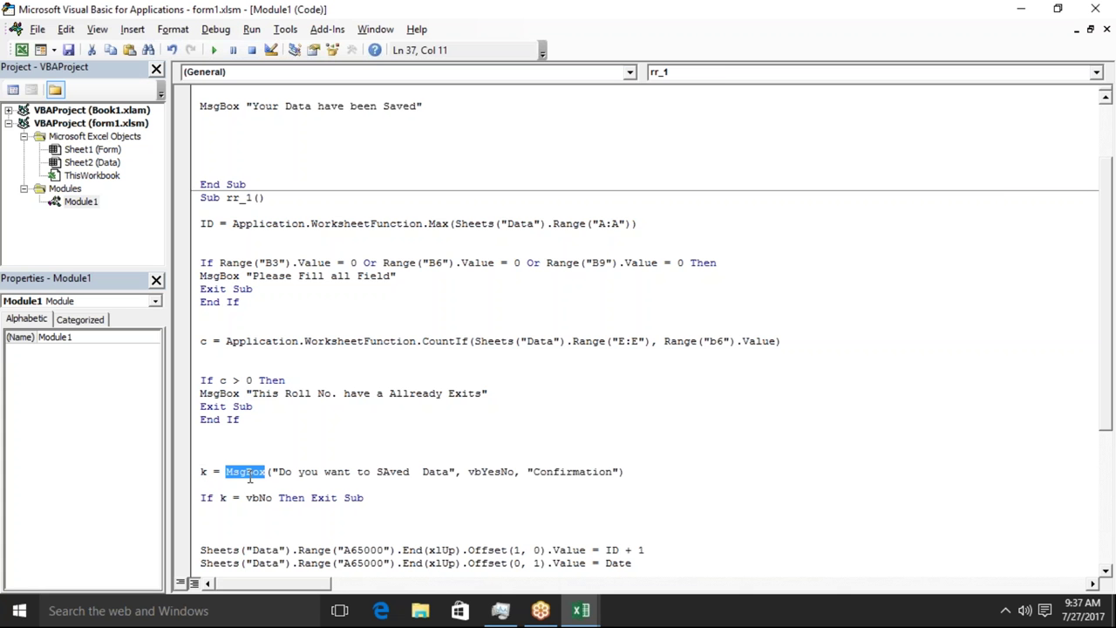
{"action": "double_click", "coordinate": [284, 472]}
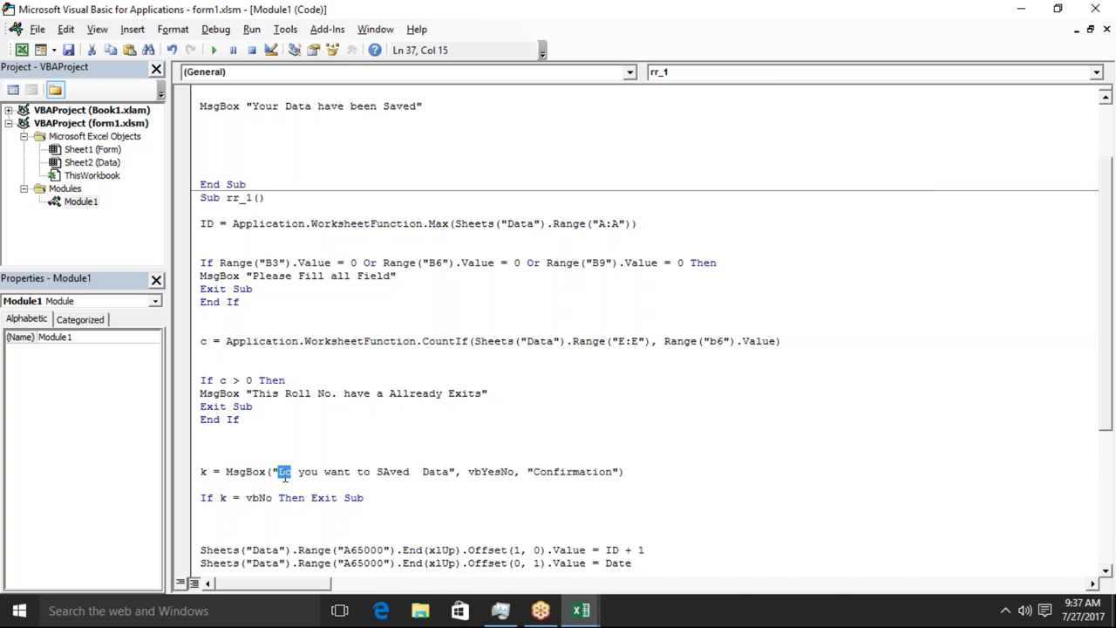
{"action": "double_click", "coordinate": [489, 472]}
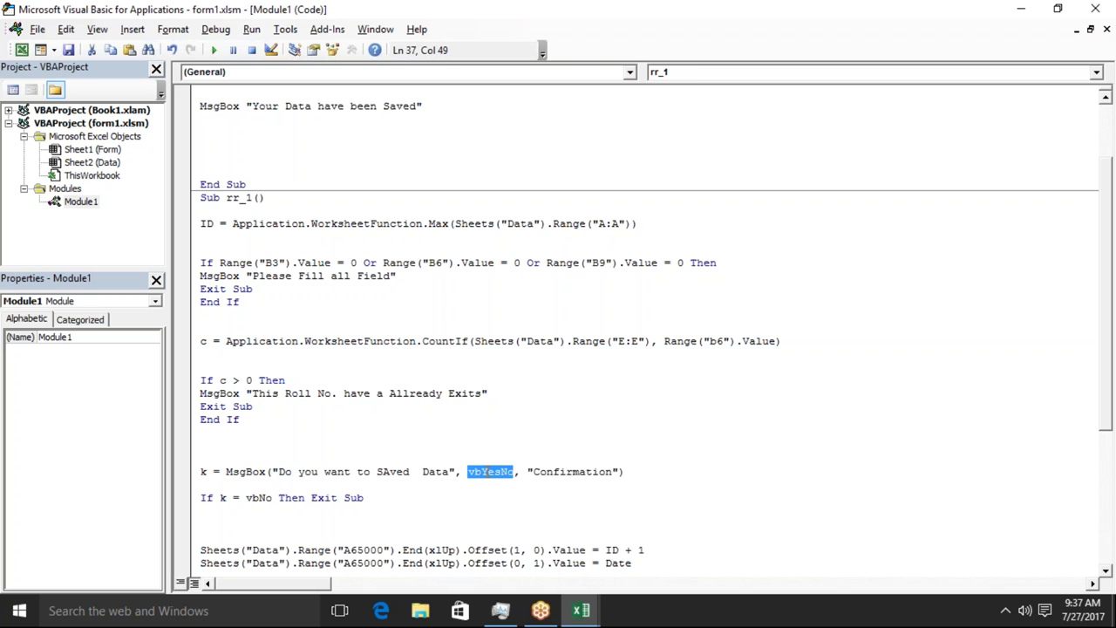
{"action": "double_click", "coordinate": [536, 471]}
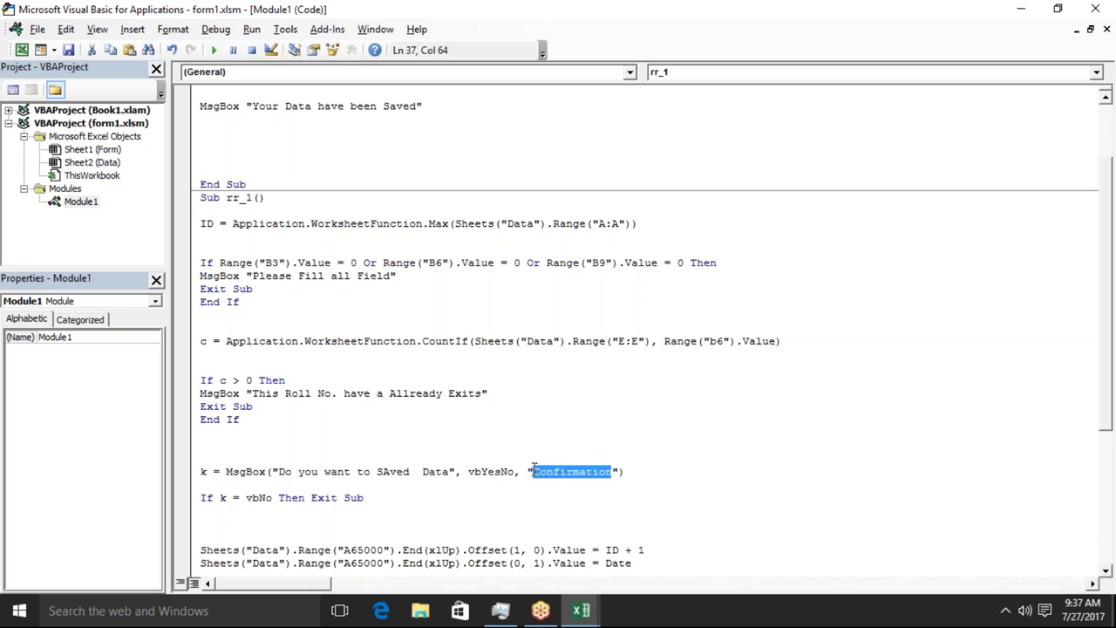
{"action": "left_click", "coordinate": [226, 472]}
{"action": "left_click", "coordinate": [229, 448]}
Point out variable k and the vbNo Exit Sub check, then close the VBA editor and Excel.
{"action": "double_click", "coordinate": [203, 471]}
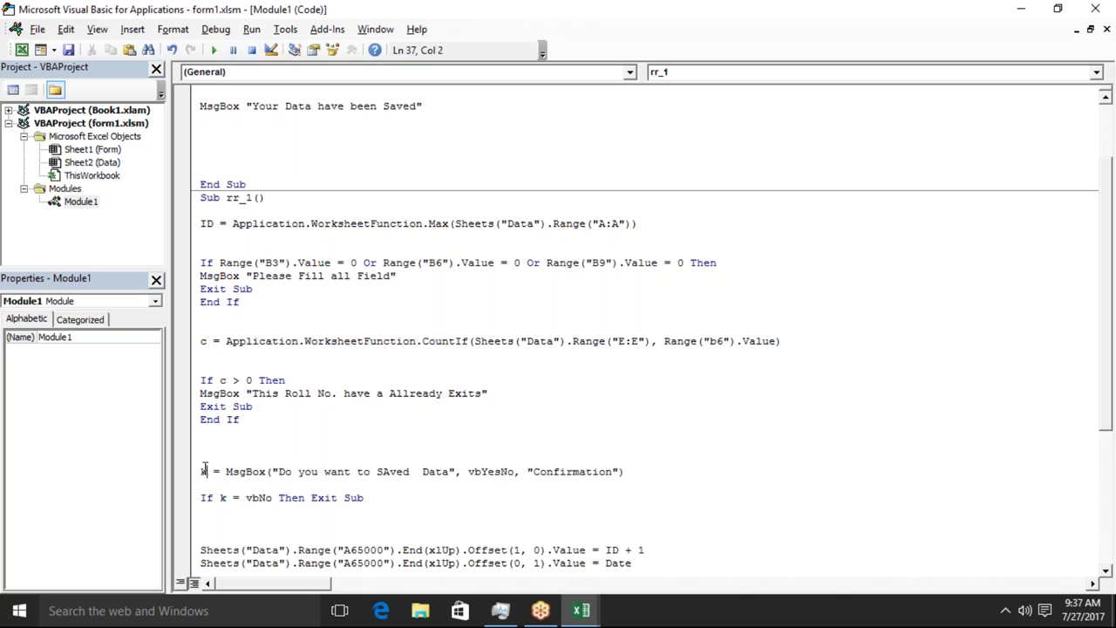
{"action": "left_click", "coordinate": [230, 459]}
{"action": "left_click", "coordinate": [201, 473]}
{"action": "double_click", "coordinate": [206, 499]}
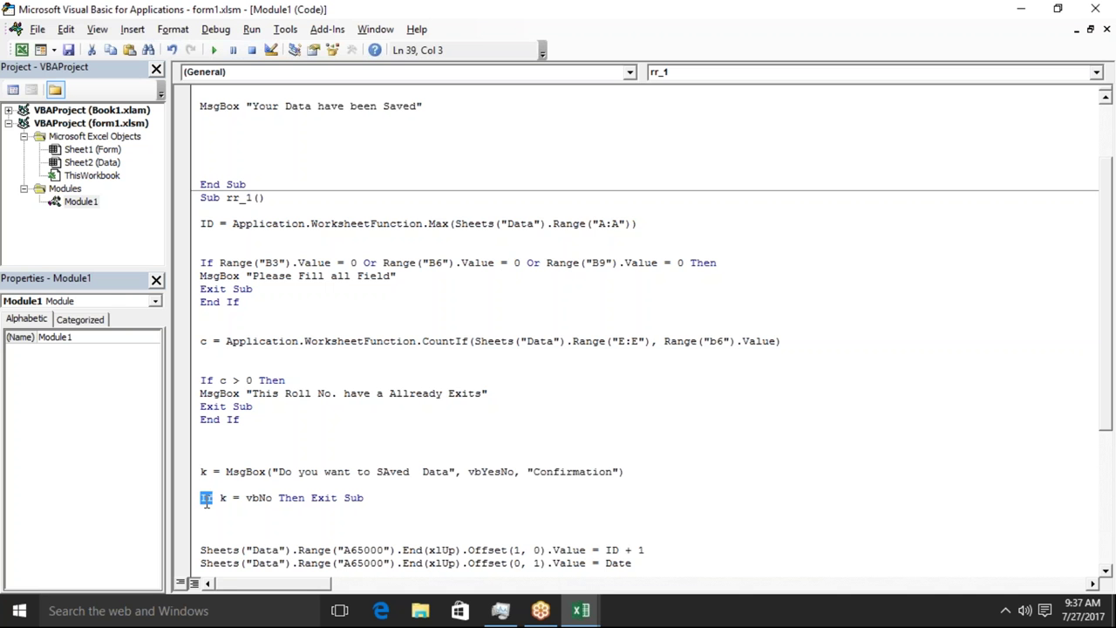
{"action": "double_click", "coordinate": [259, 499]}
{"action": "left_click", "coordinate": [226, 499]}
{"action": "left_click", "coordinate": [252, 499]}
{"action": "left_click", "coordinate": [344, 497]}
{"action": "left_click", "coordinate": [261, 538]}
{"action": "double_click", "coordinate": [321, 498]}
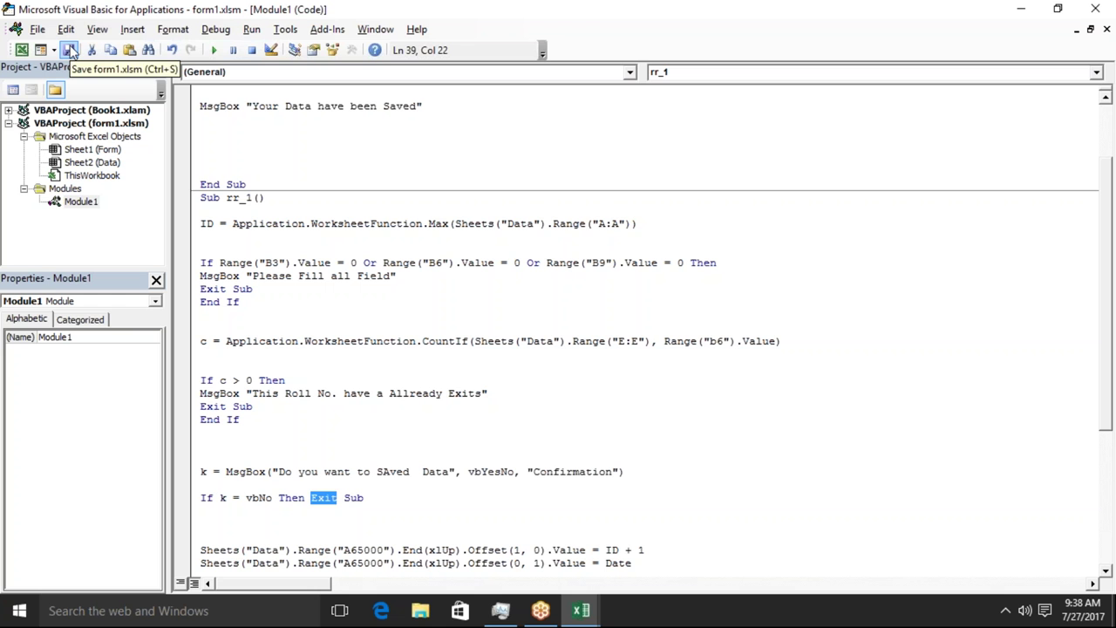
{"action": "left_click", "coordinate": [72, 53]}
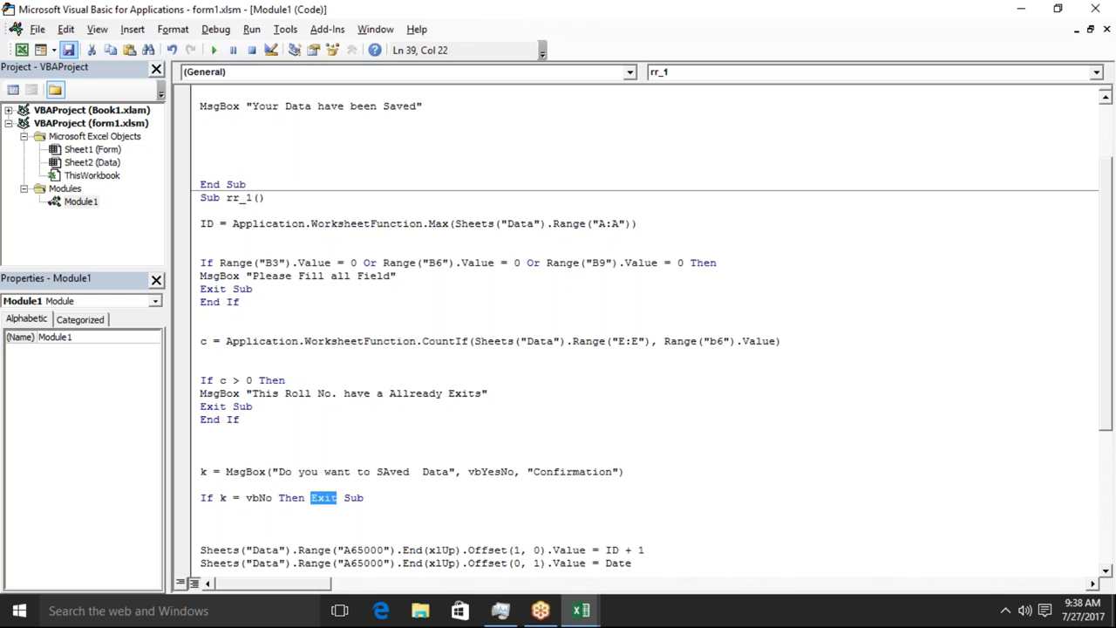
{"action": "left_click", "coordinate": [323, 169]}
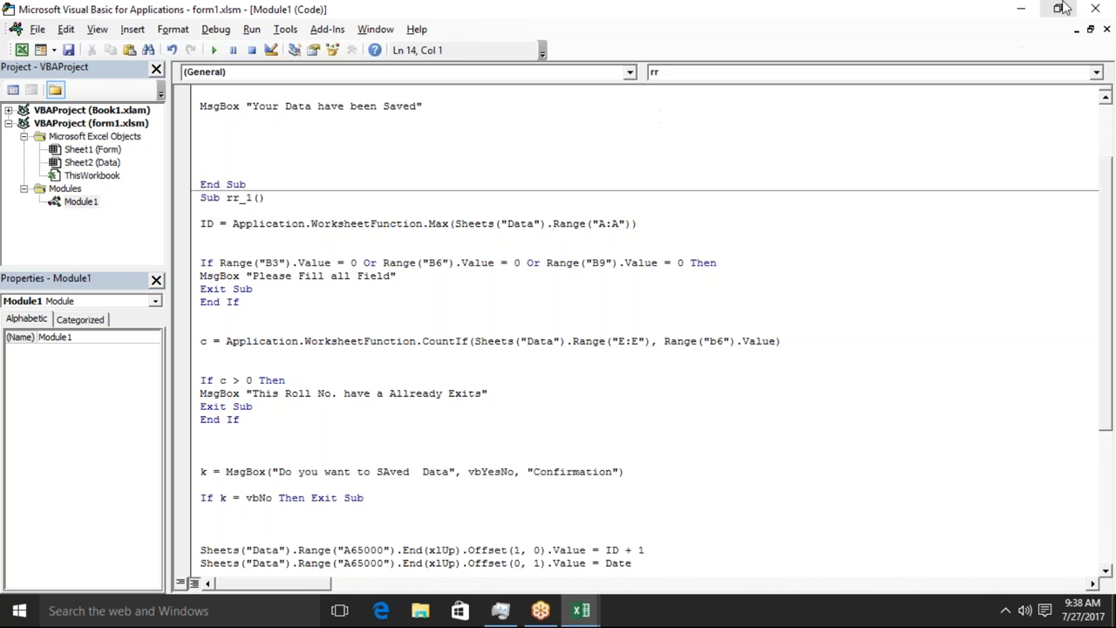
{"action": "left_click", "coordinate": [1101, 9]}
{"action": "left_click", "coordinate": [1101, 10]}
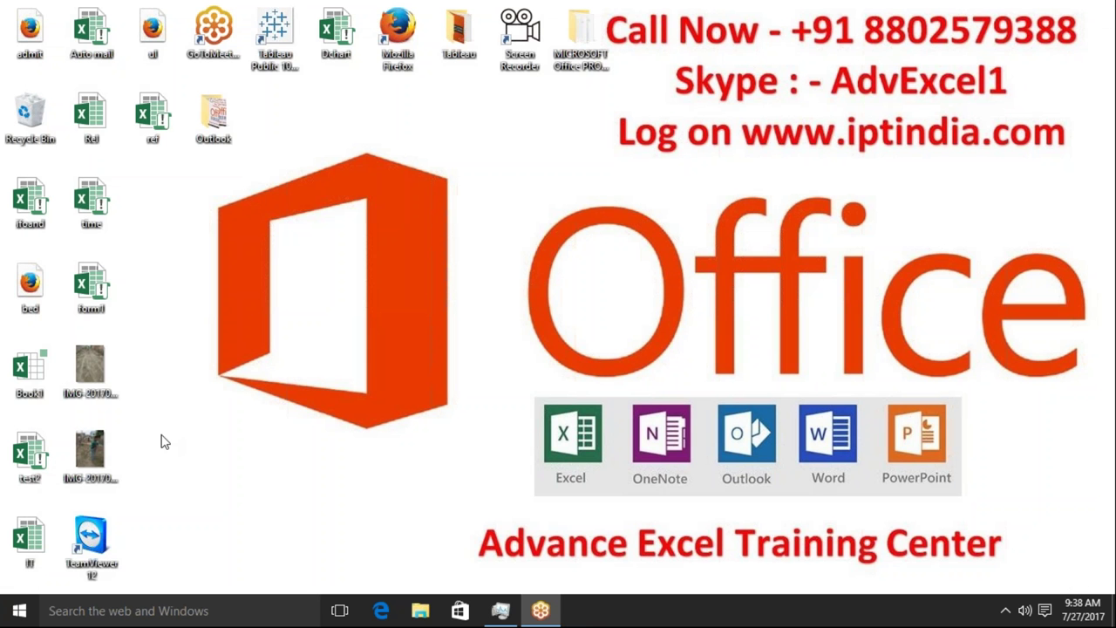
Launch Firefox, decline the default-browser prompt, load gmail.com, then minimize the browser.
{"action": "double_click", "coordinate": [409, 35]}
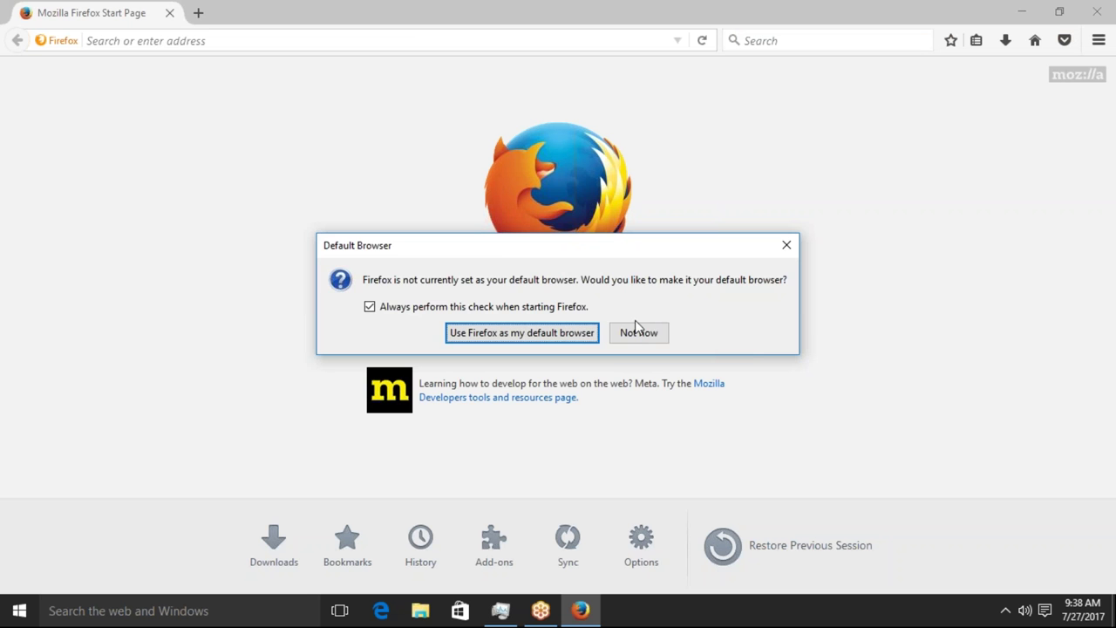
{"action": "left_click", "coordinate": [637, 331]}
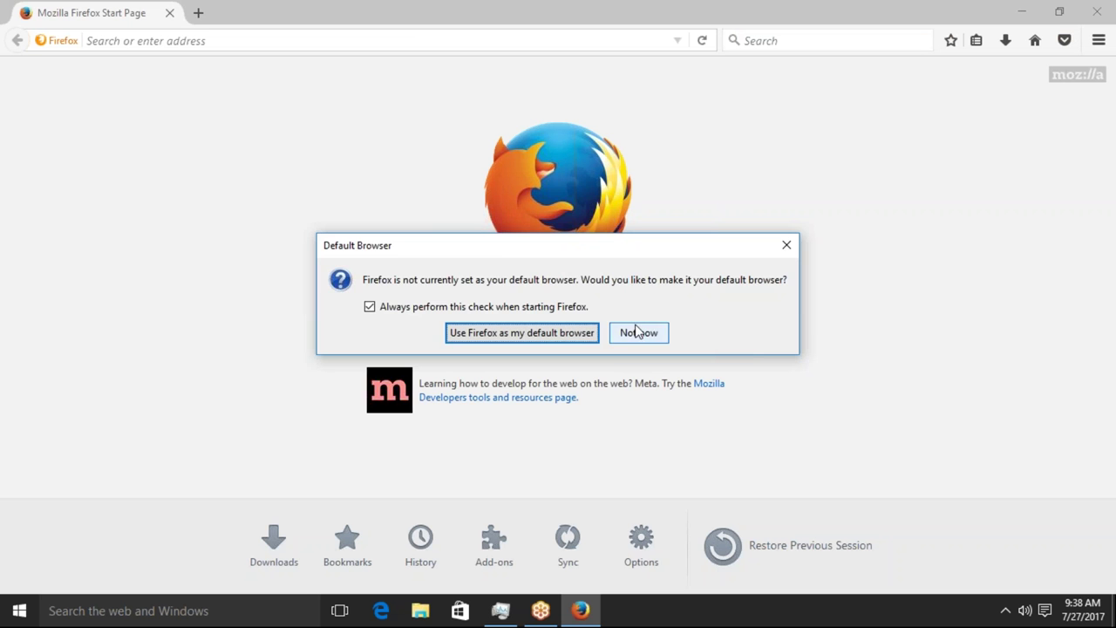
{"action": "left_click", "coordinate": [320, 40]}
{"action": "type", "text": "gm"}
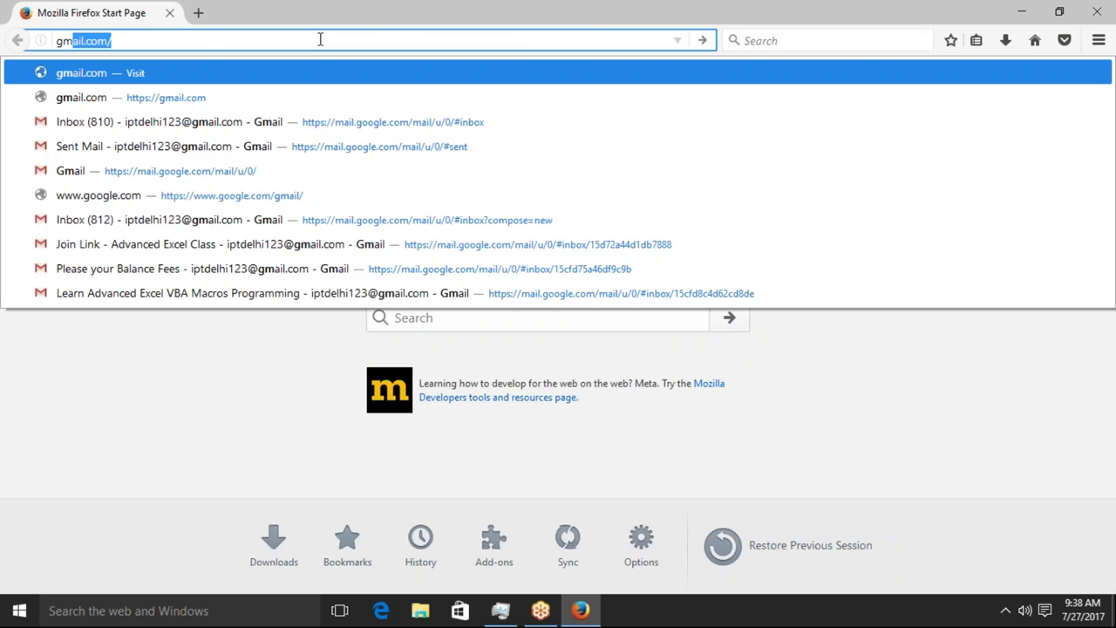
{"action": "type", "text": "0"}
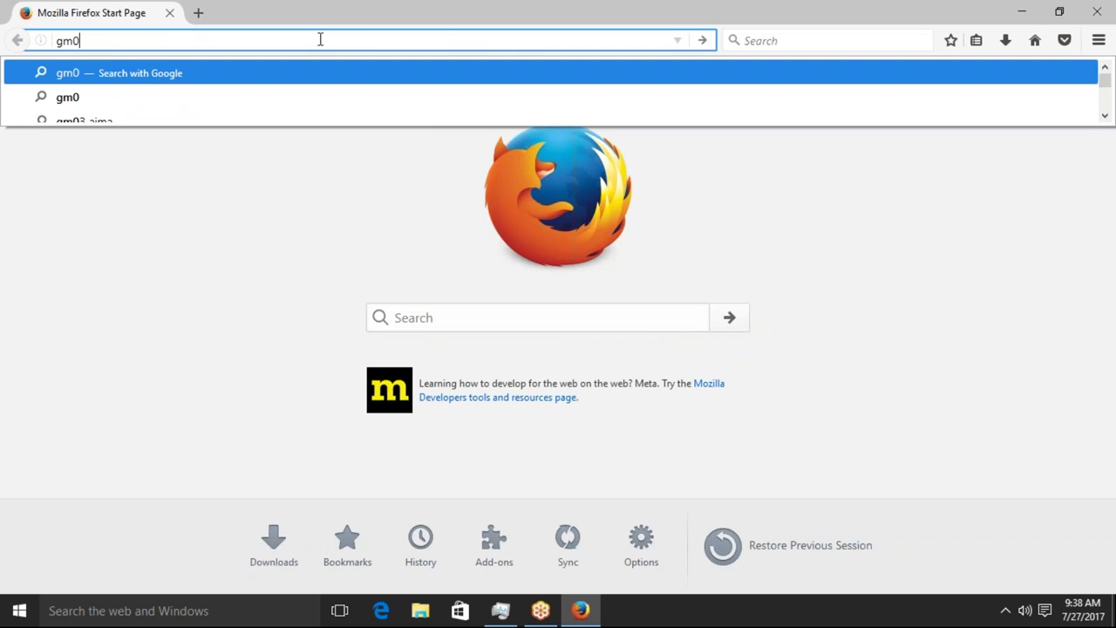
{"action": "key", "text": "BackSpace"}
{"action": "key", "text": "Down"}
{"action": "key", "text": "Return"}
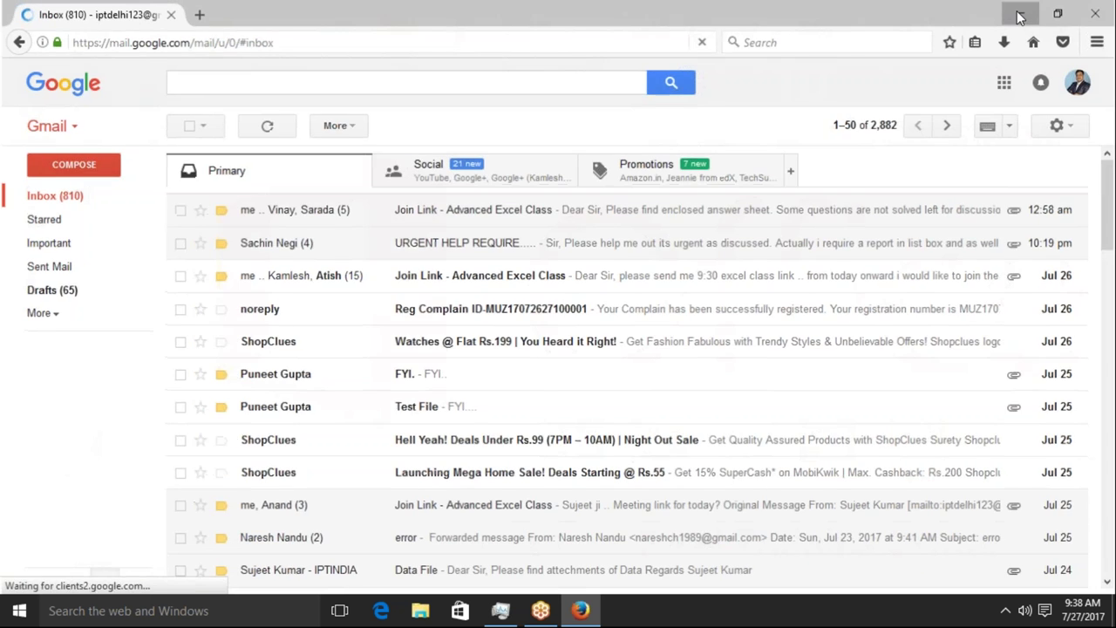
{"action": "left_click", "coordinate": [1020, 16]}
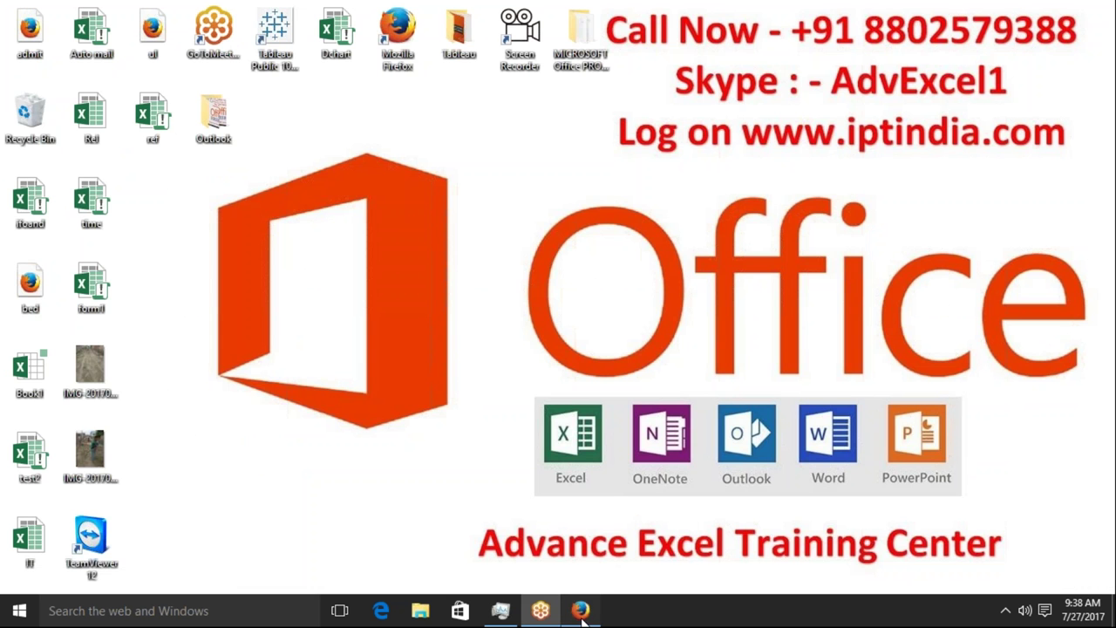
Open the sent 'Join Link - Advanced Excel Class' email and start a reply to all.
{"action": "left_click", "coordinate": [581, 610]}
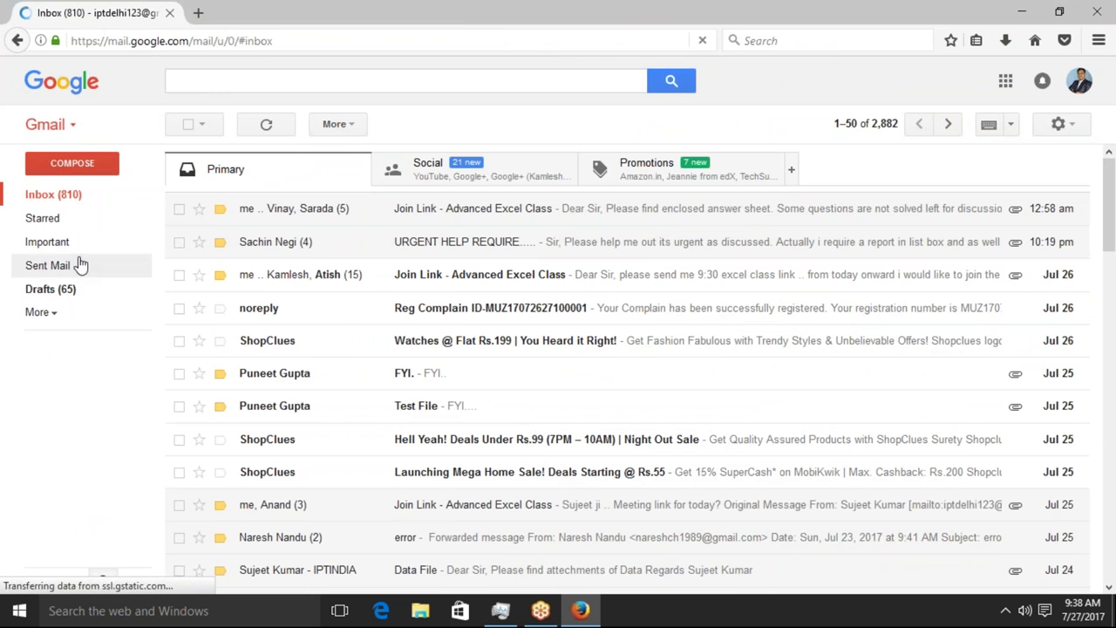
{"action": "left_click", "coordinate": [79, 264]}
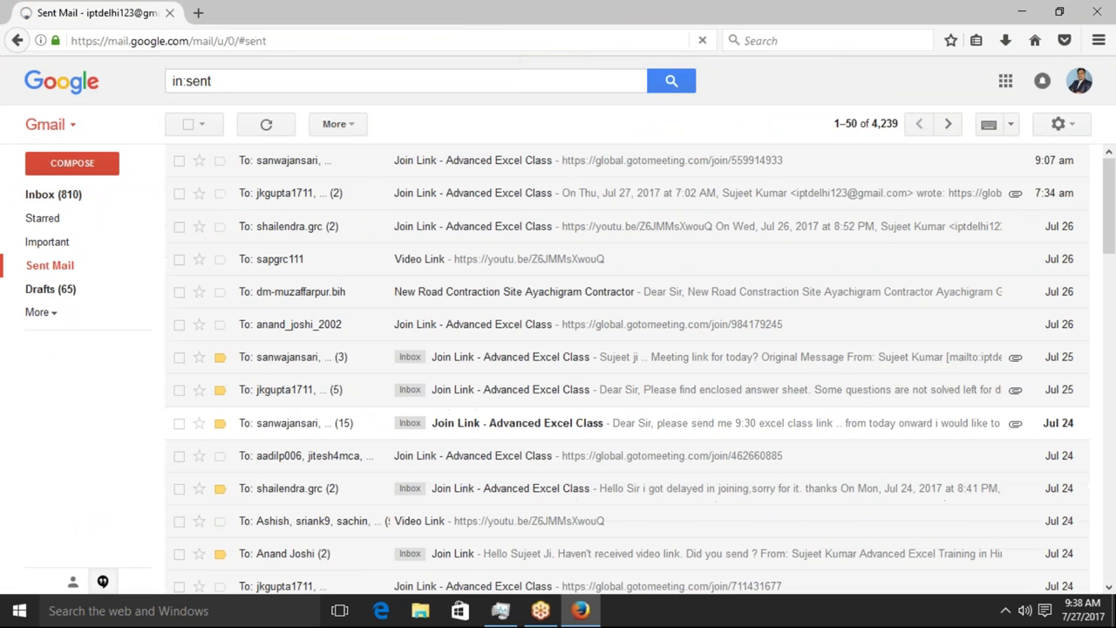
{"action": "left_click", "coordinate": [342, 167]}
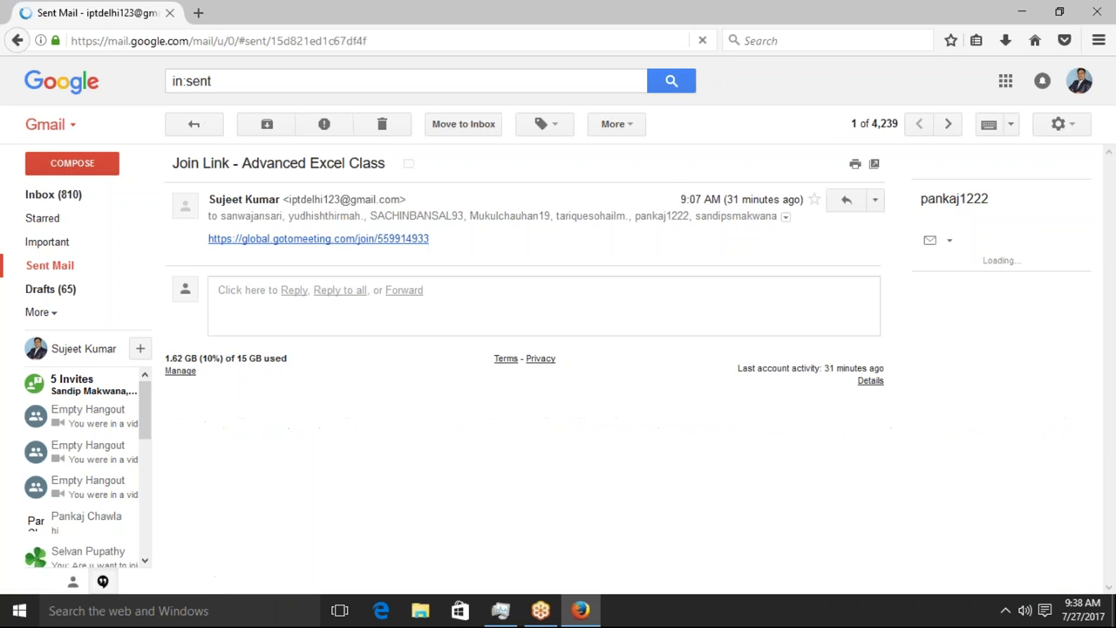
{"action": "left_click", "coordinate": [339, 290]}
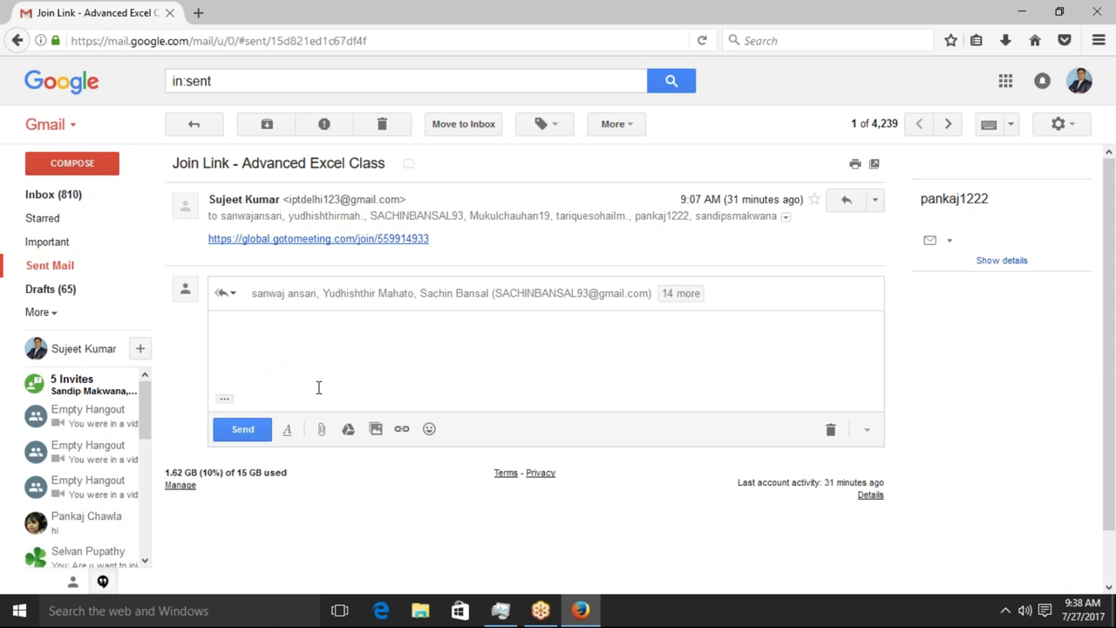
Attach form1.xlsm, send the reply, and minimize the browser.
{"action": "left_click", "coordinate": [323, 430]}
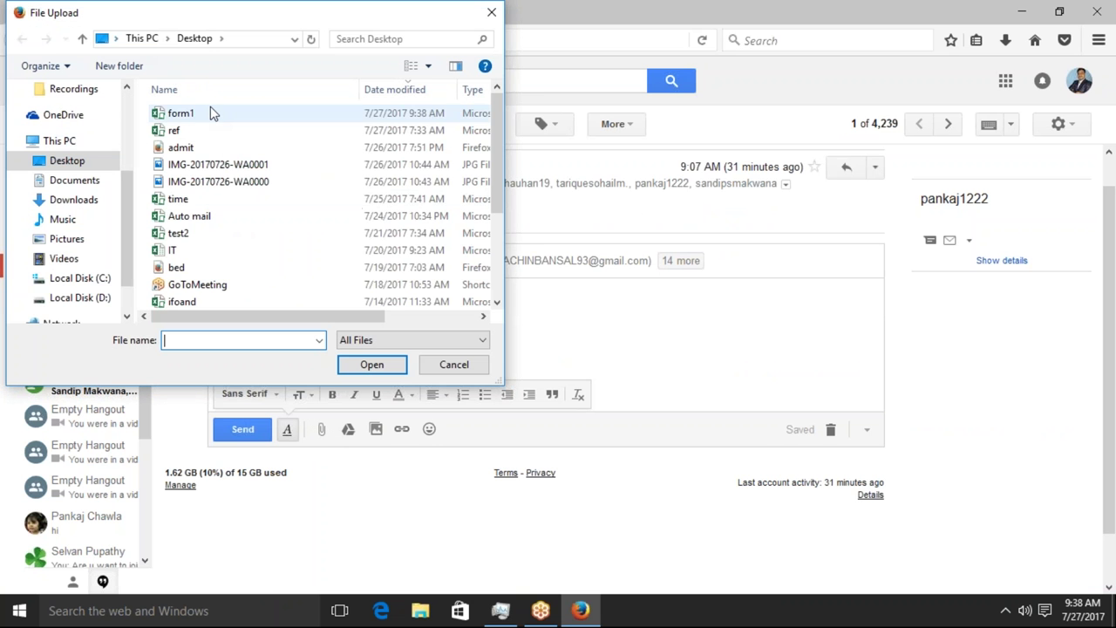
{"action": "double_click", "coordinate": [212, 114]}
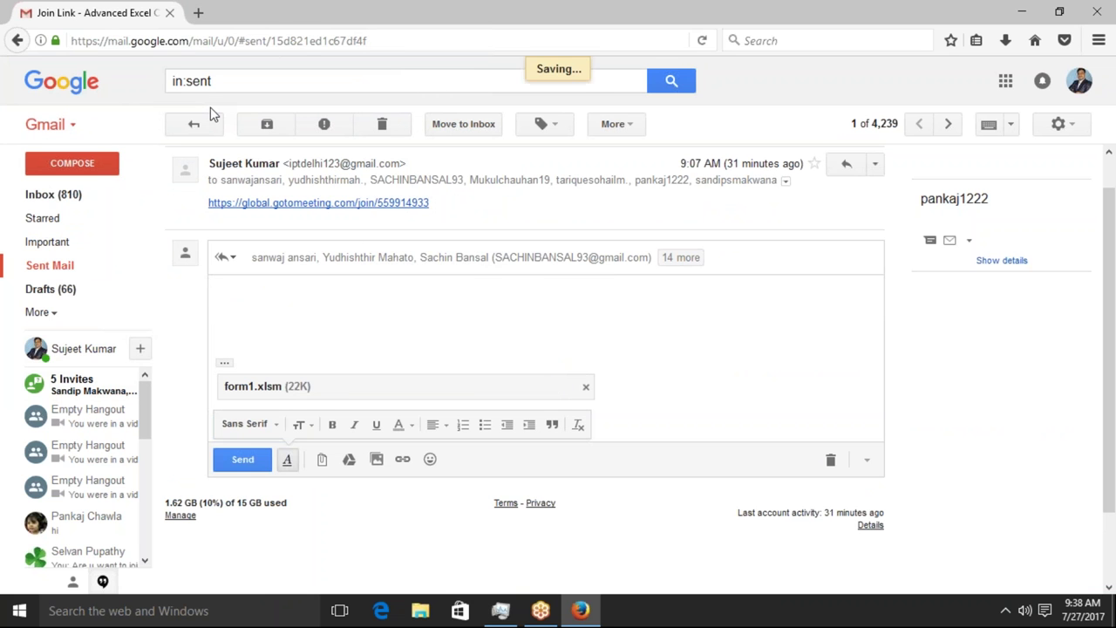
{"action": "left_click", "coordinate": [248, 465]}
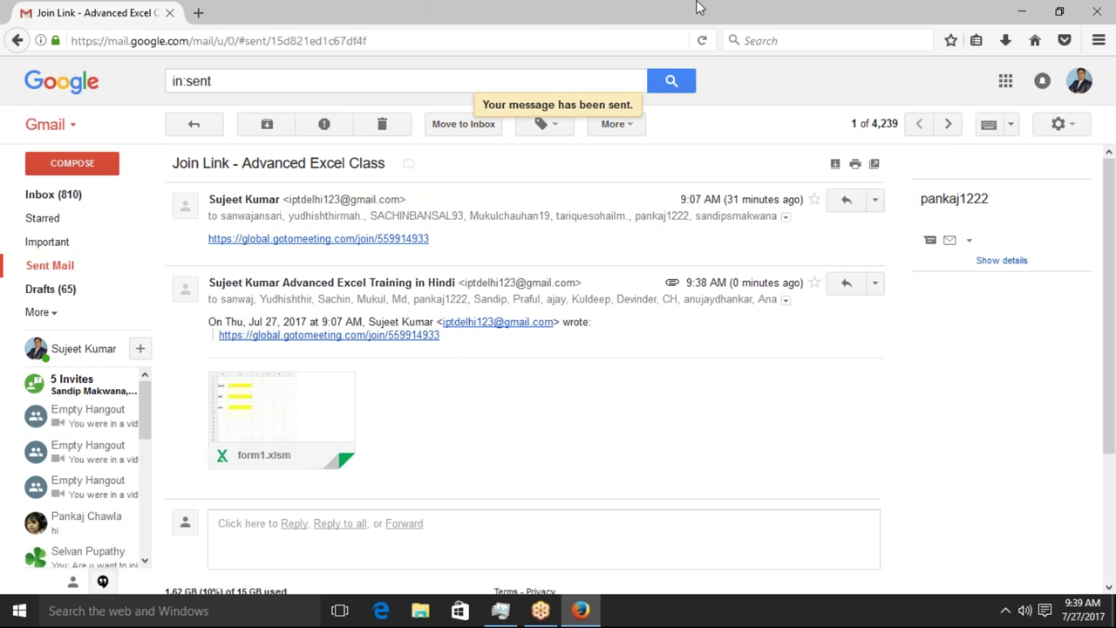
{"action": "left_click", "coordinate": [1022, 14]}
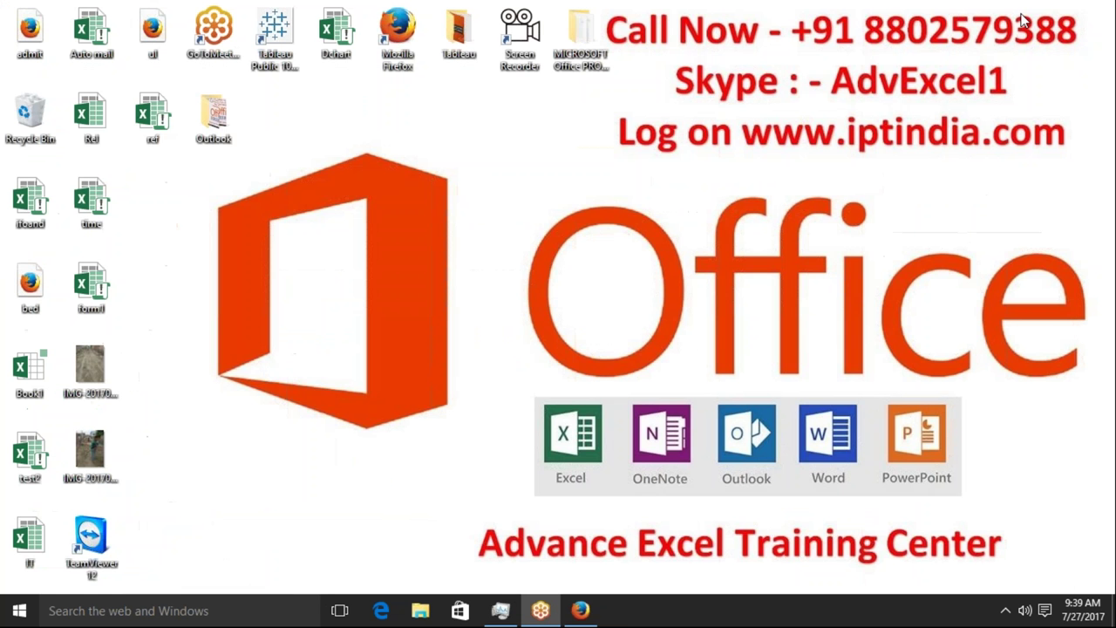